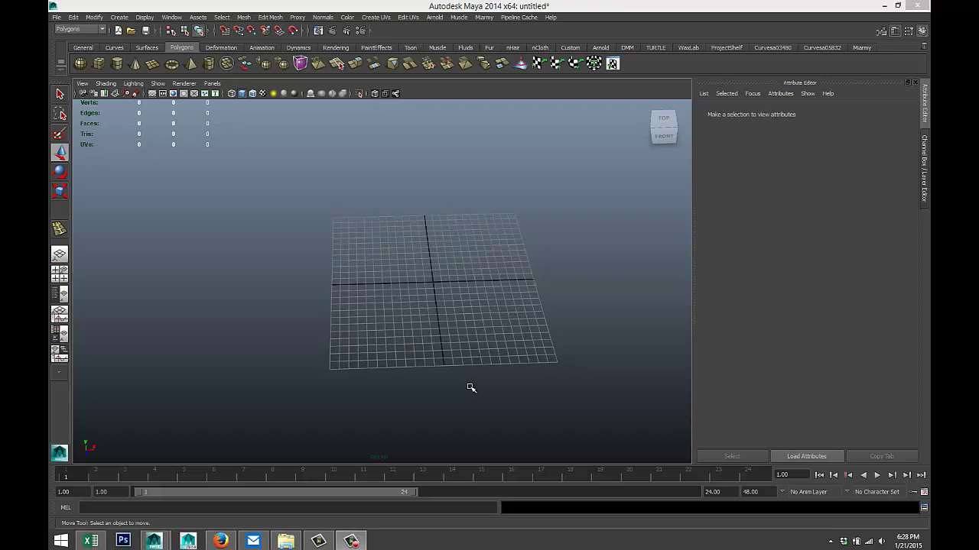
Create a polygon cube on the grid as a wide, low box extending past the grid's left edge.
left_click_drag(430, 362, 426, 354, "alt")
left_click(99, 64)
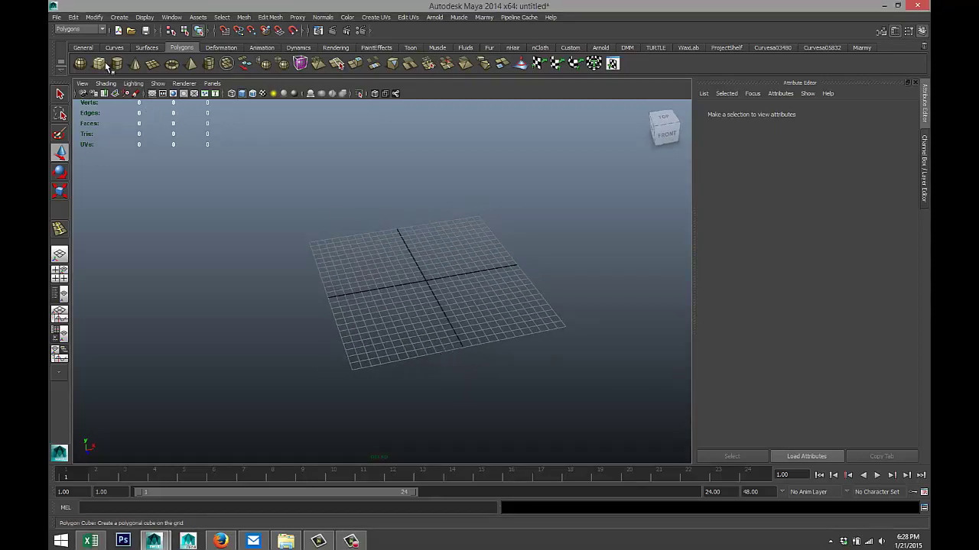
left_click_drag(311, 265, 469, 279)
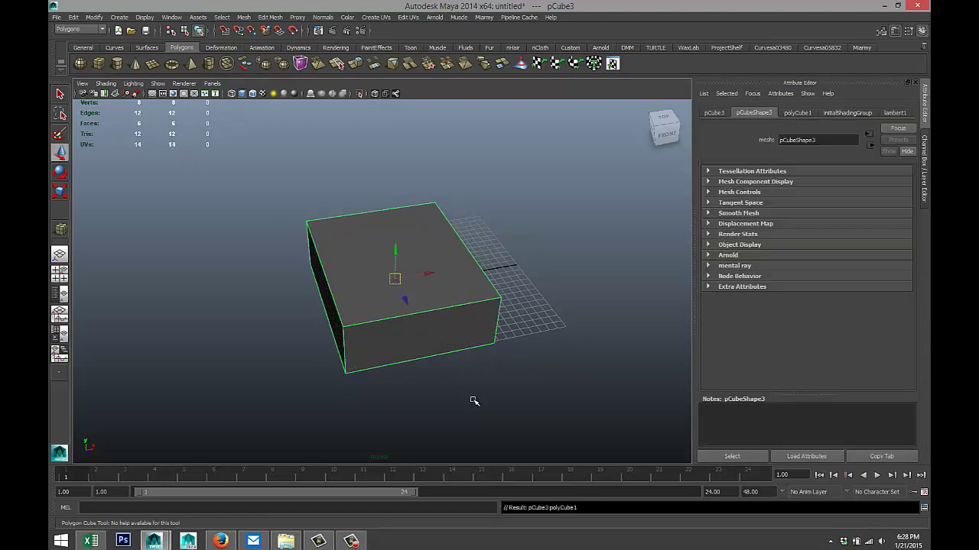
Delete the top face of the box so it is open above.
left_click_drag(471, 399, 461, 284, "alt")
right_click(445, 259)
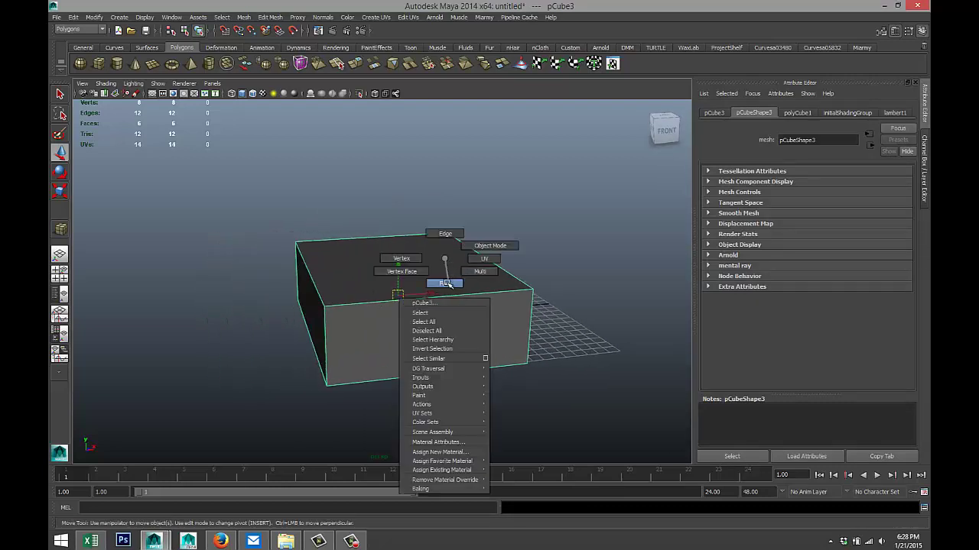
left_click(445, 283)
left_click(442, 275)
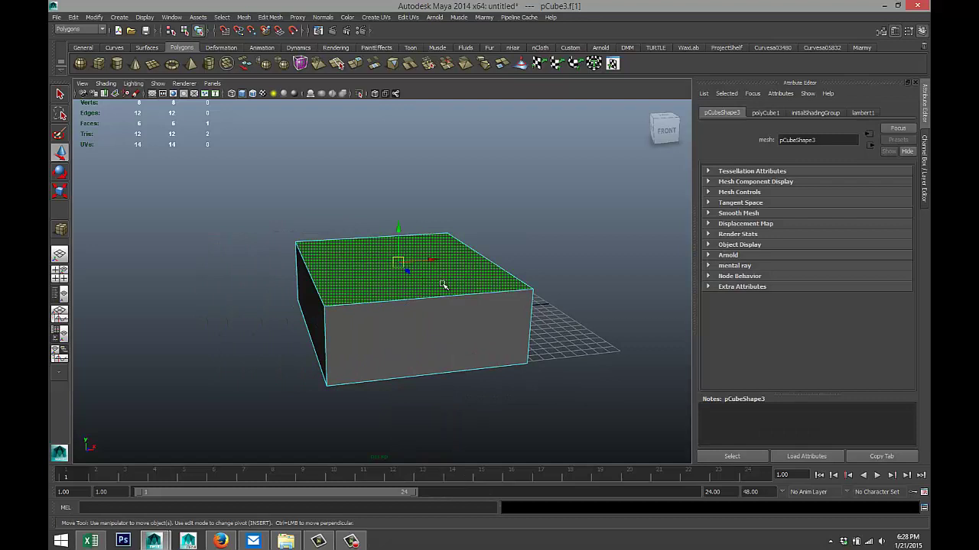
key("Delete")
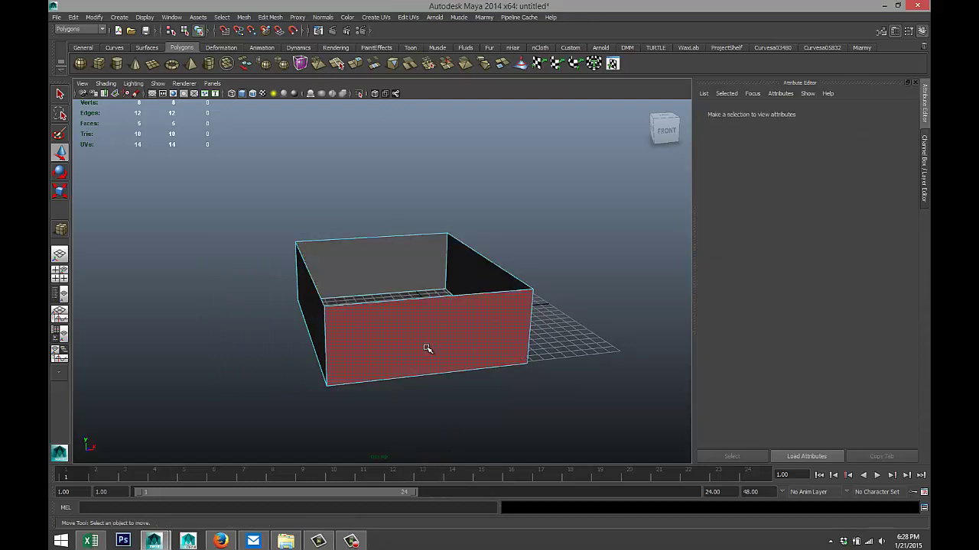
Duplicate the open box as a whole object and raise the copy above the original to about 14.9 in Y.
right_click_drag(428, 349, 470, 302)
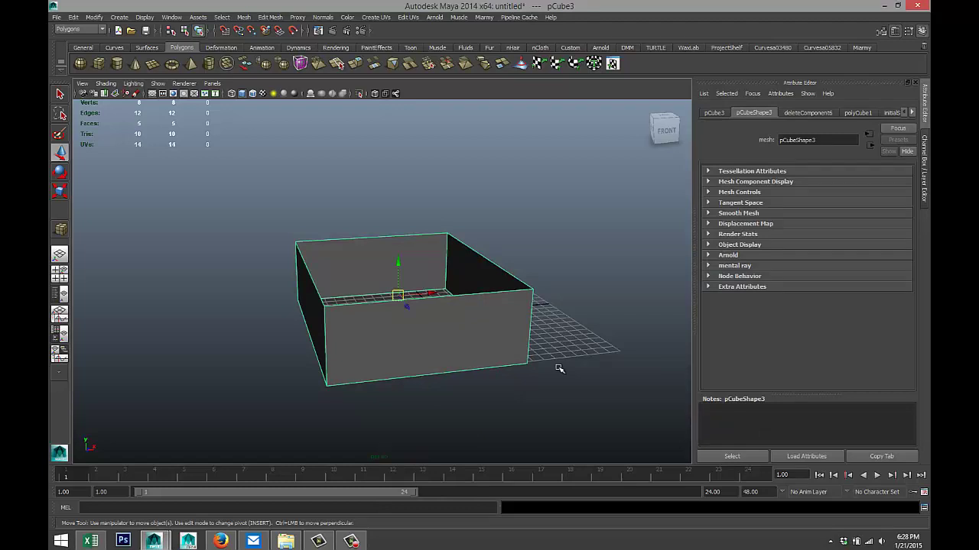
key("ctrl+d")
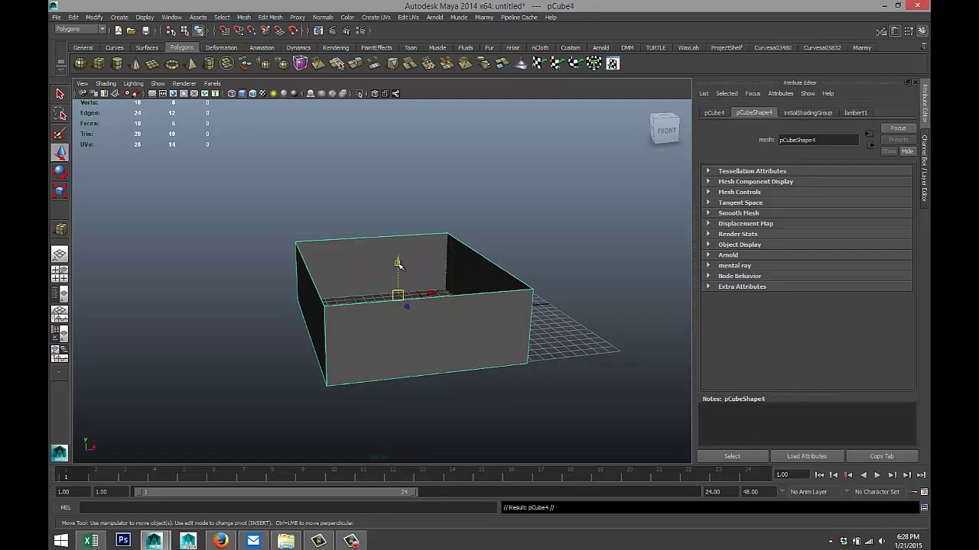
left_click_drag(398, 263, 405, 134)
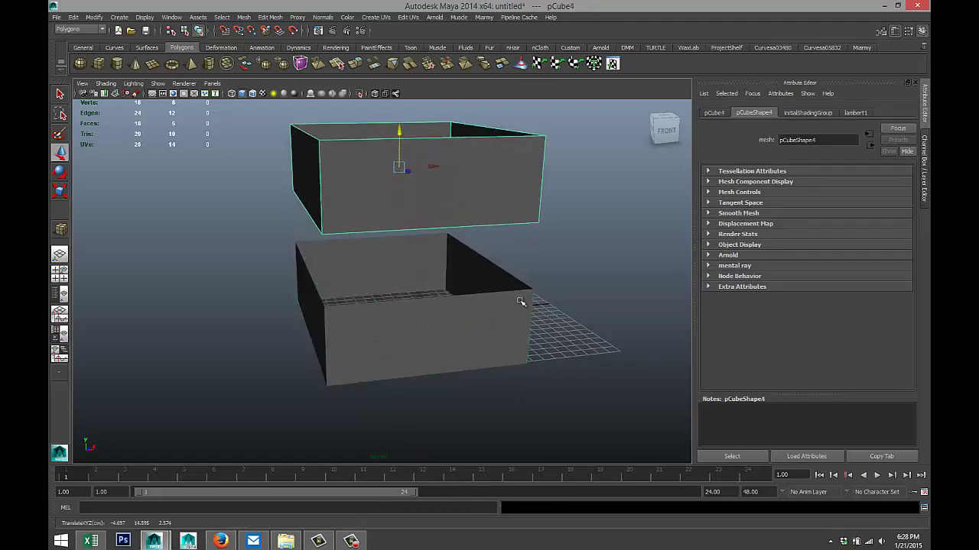
In the front view, insert two vertical edge loops near the lower box's left end and a horizontal loop about a third below its top.
left_click_drag(559, 324, 519, 341, "alt")
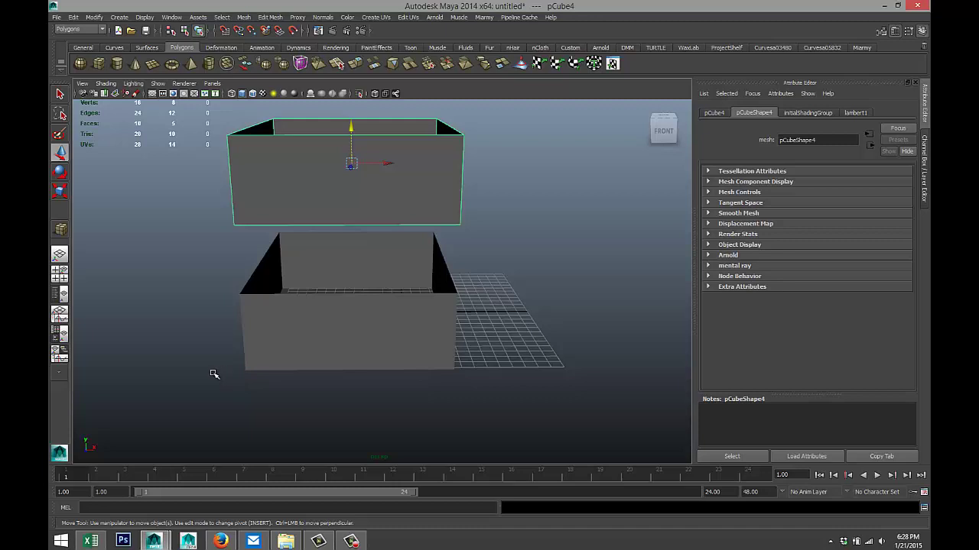
mouse_move(216, 371)
left_mouse_down("alt")
mouse_move(221, 365)
mouse_move(207, 371)
left_mouse_up("alt")
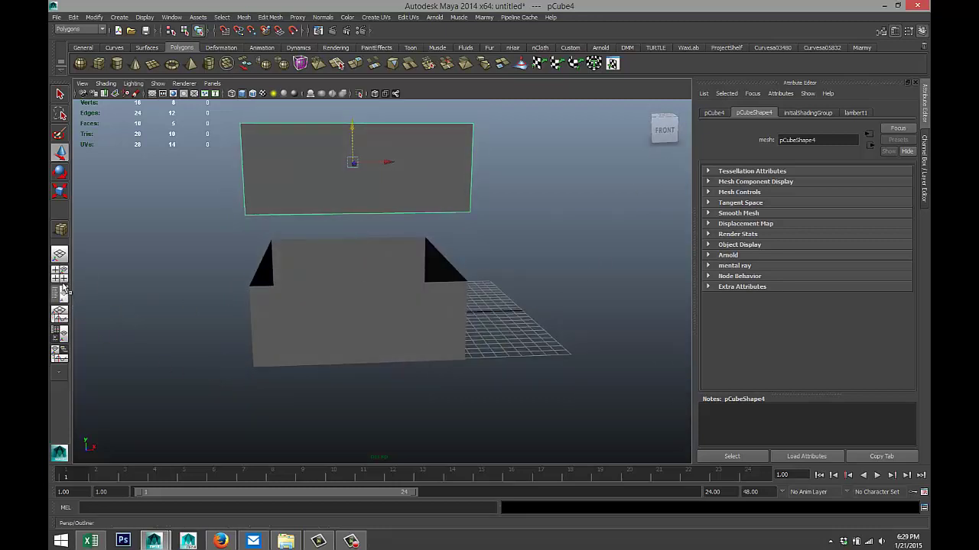
left_click(61, 275)
key("space")
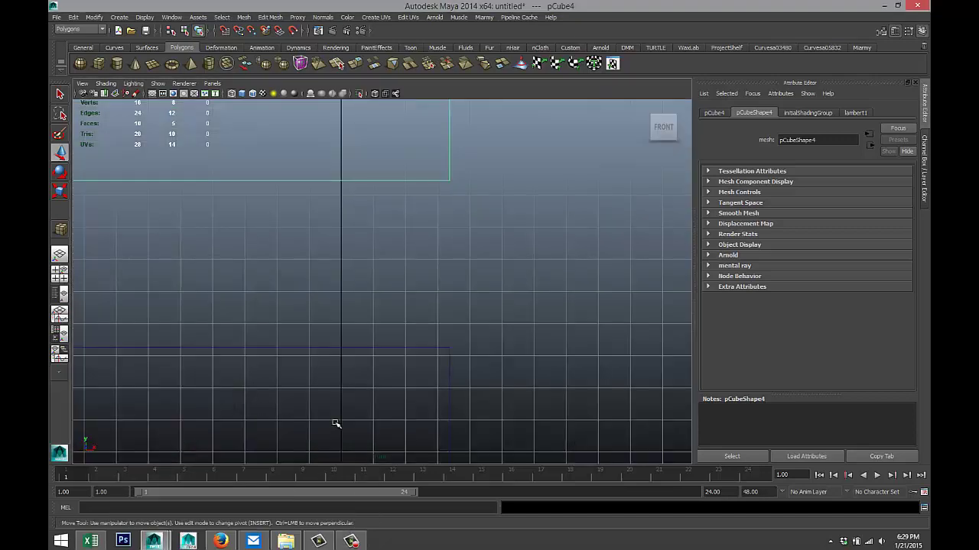
scroll(356, 382, "down", 5)
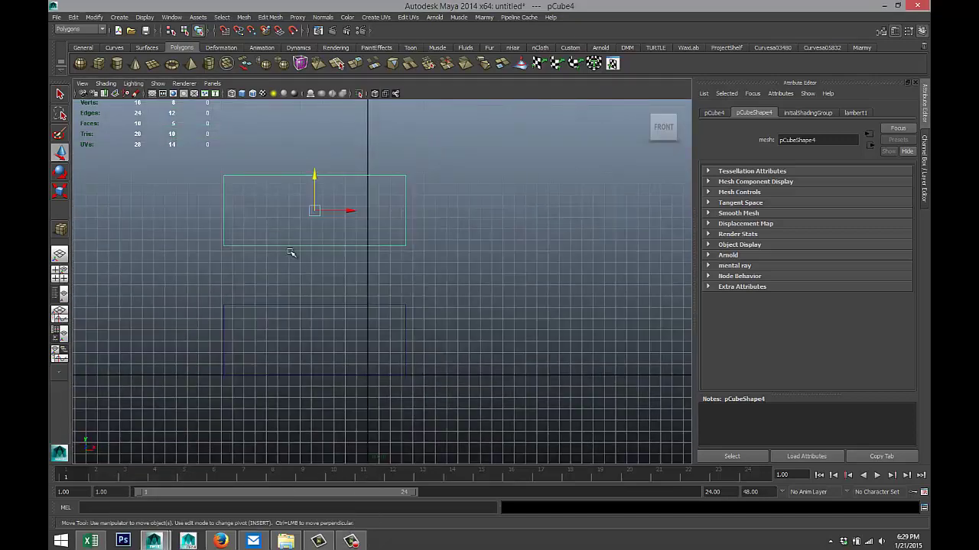
left_click(282, 306)
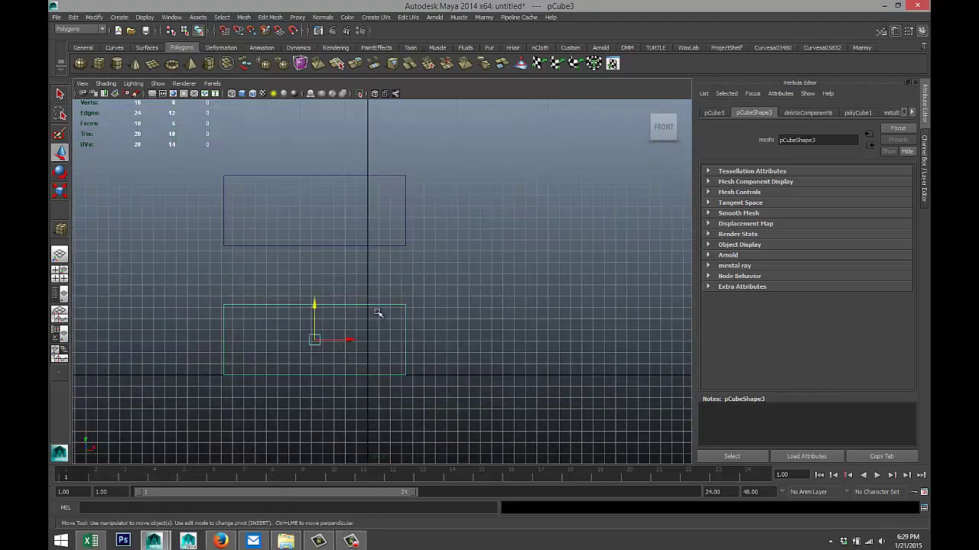
left_click(270, 16)
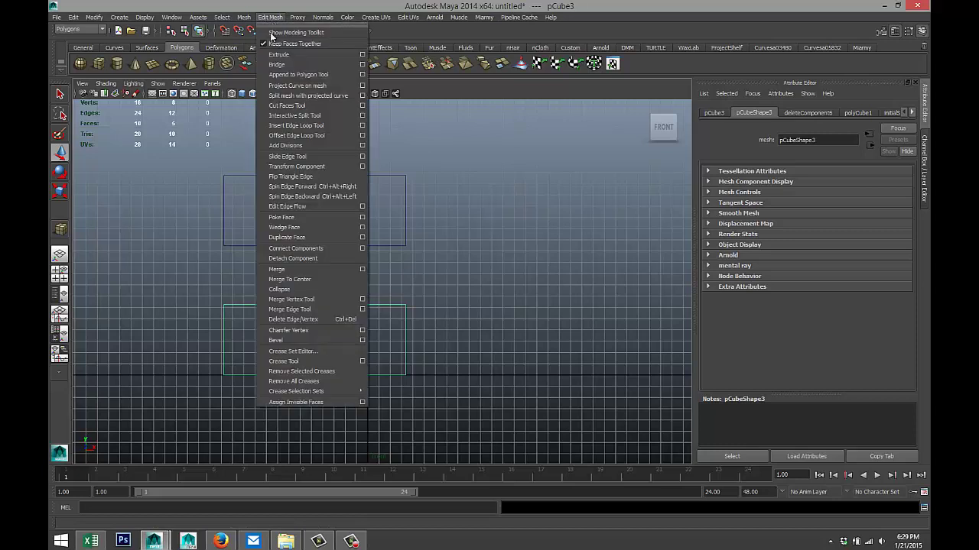
left_click(333, 126)
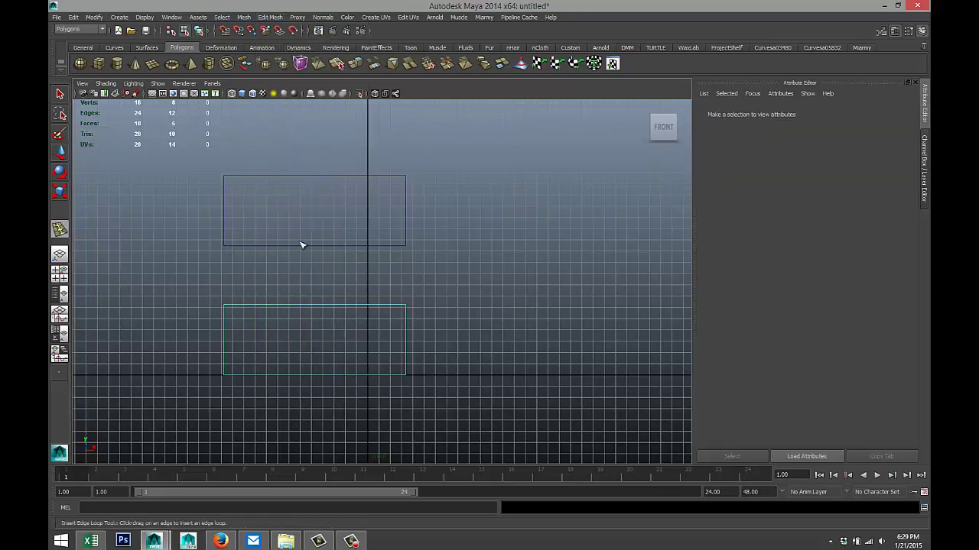
left_click(238, 309)
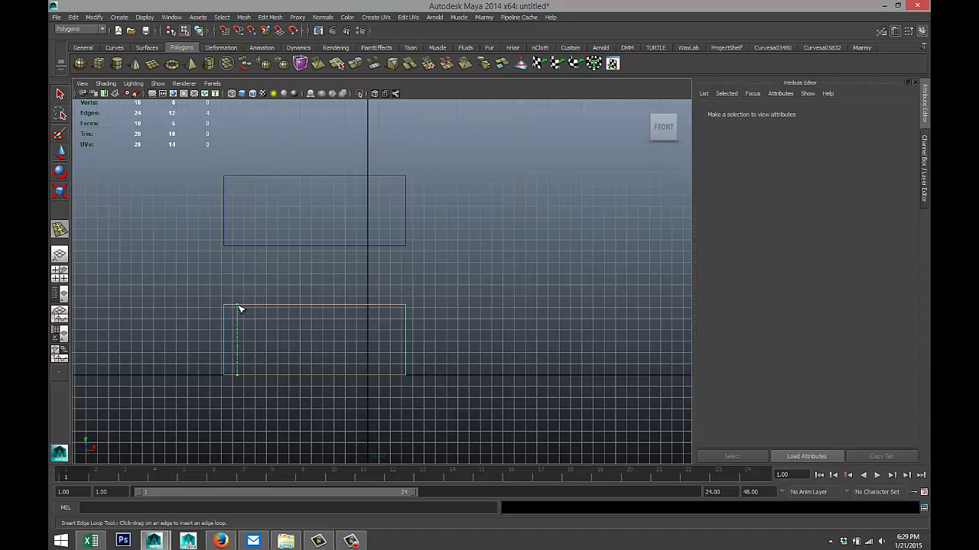
left_click(261, 309)
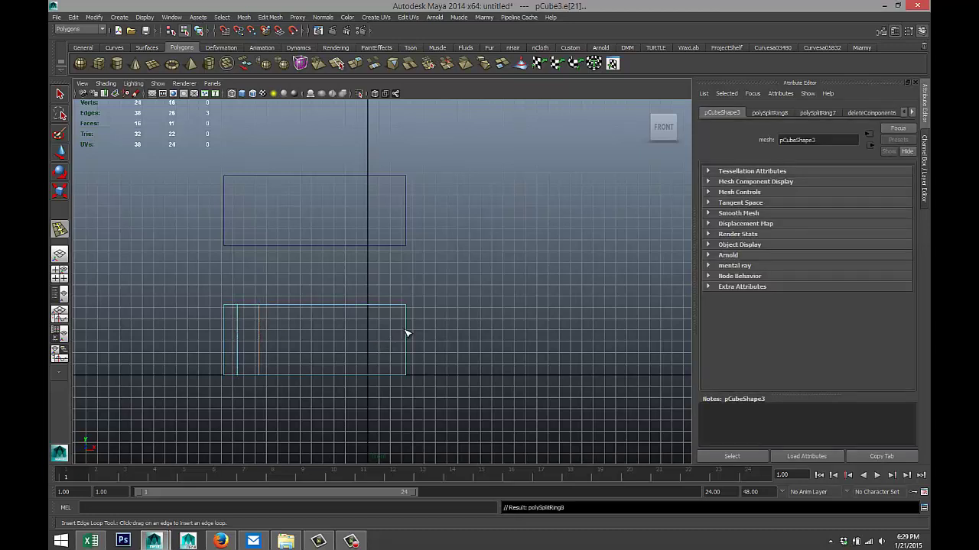
left_click_drag(406, 332, 408, 333)
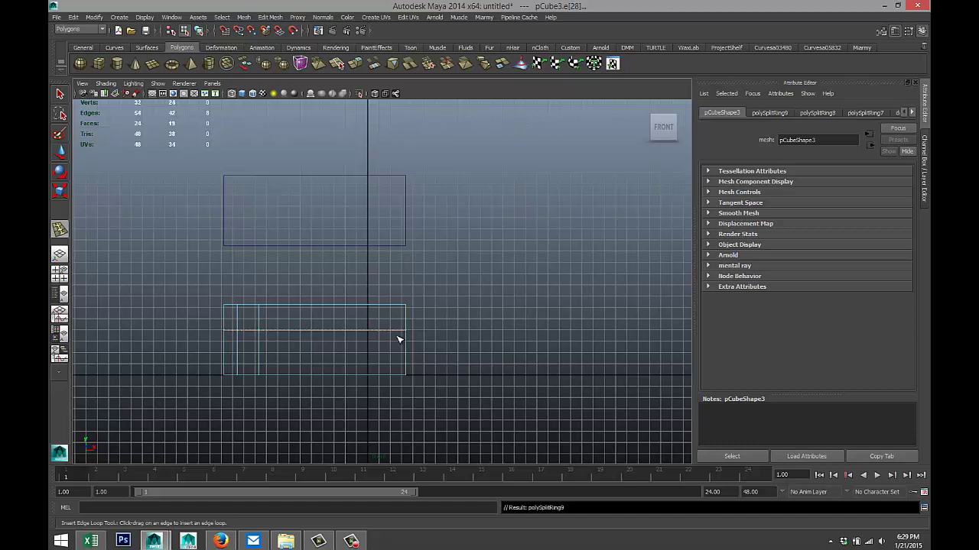
In the perspective view, delete the lower front face between the two vertical edge loops to cut a doorway.
left_click(62, 274)
key("space")
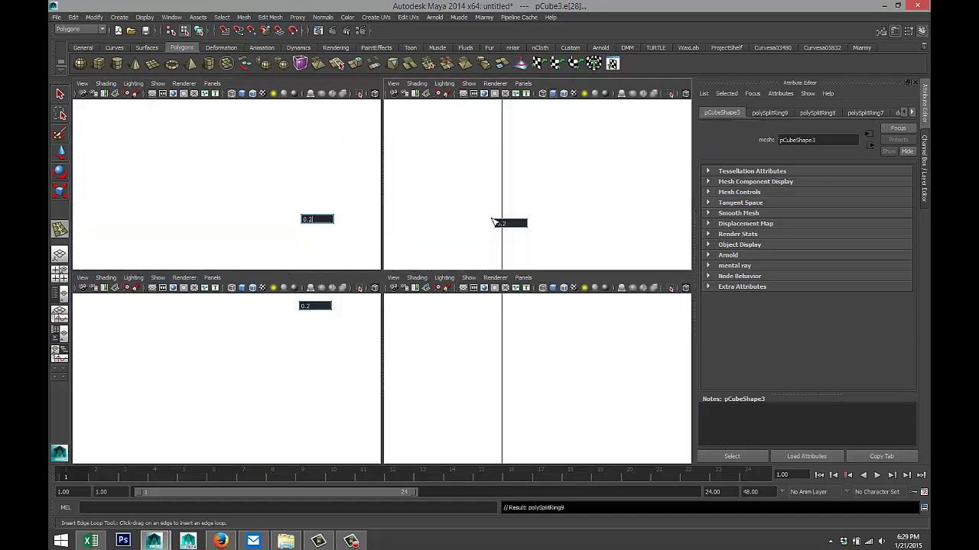
key("q")
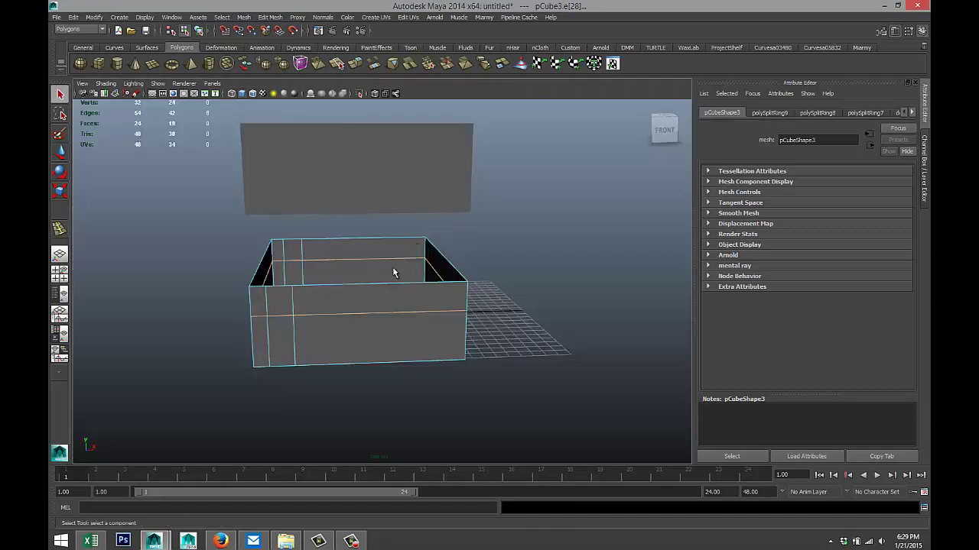
right_click_drag(276, 335, 285, 336)
left_click(285, 335)
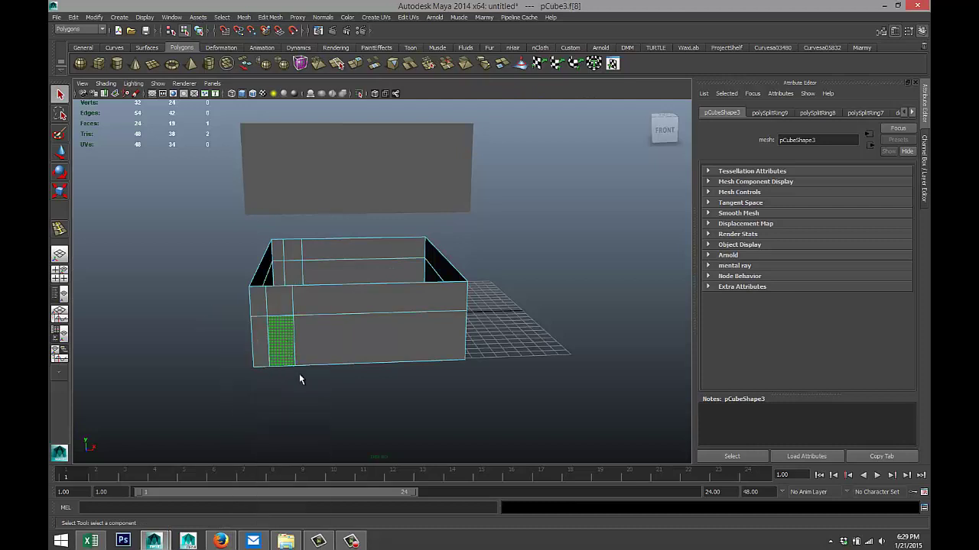
key("Delete")
In the side view, lower the upper box onto the top edge of the lower box, to about 9.4 in Y.
left_click_drag(353, 406, 343, 393, "alt")
mouse_move(269, 398)
left_mouse_down("alt")
mouse_move(316, 373)
mouse_move(297, 350)
mouse_move(270, 402)
mouse_move(253, 405)
left_mouse_up("alt")
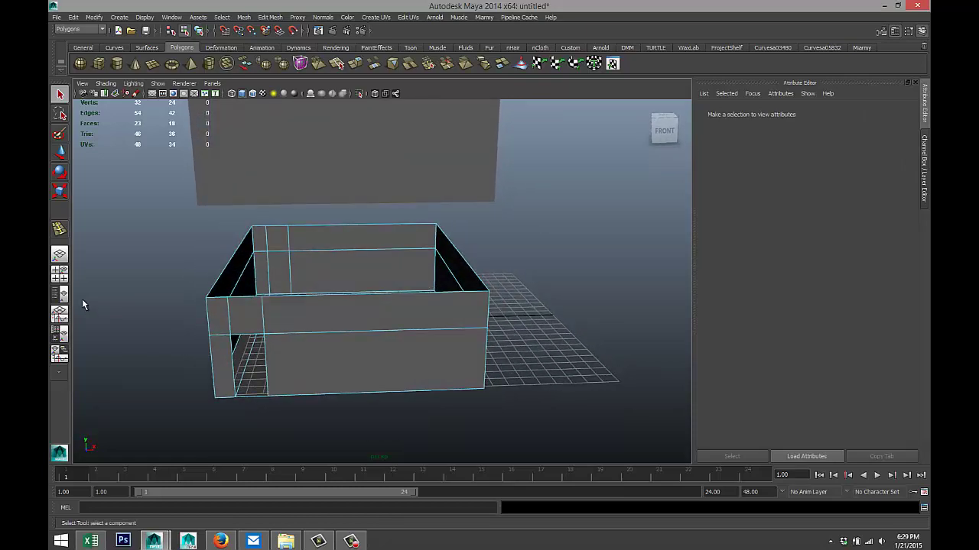
left_click(59, 273)
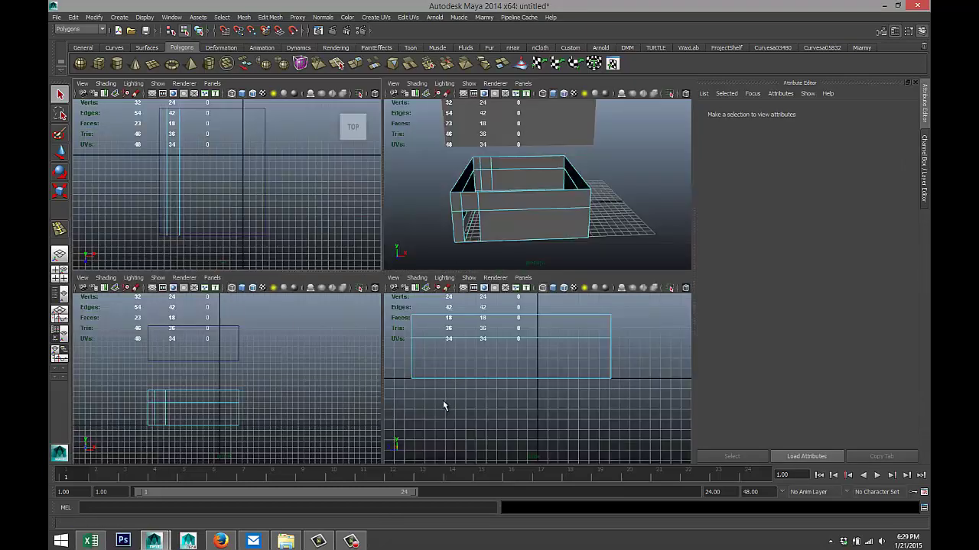
key("space")
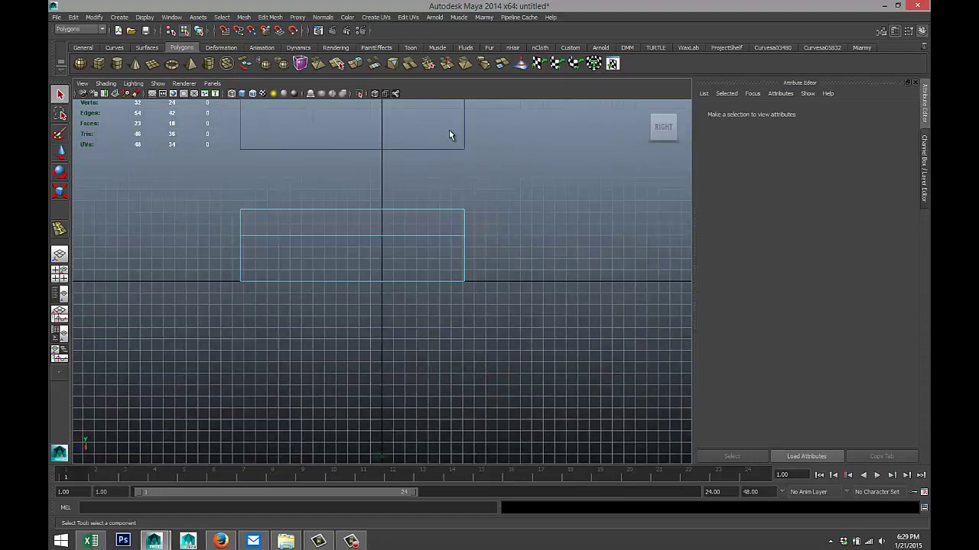
left_click_drag(449, 134, 491, 190)
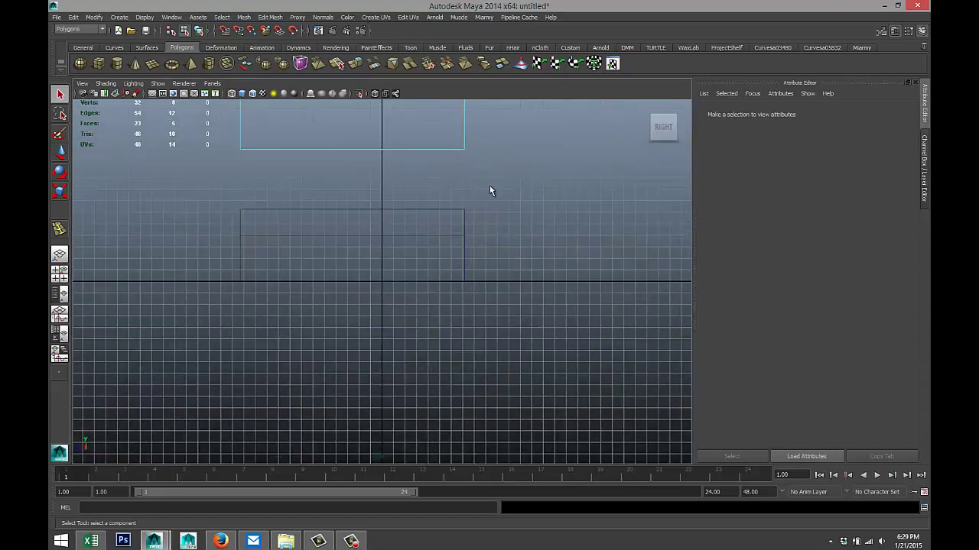
right_click_drag(452, 149, 475, 139)
left_click(457, 150)
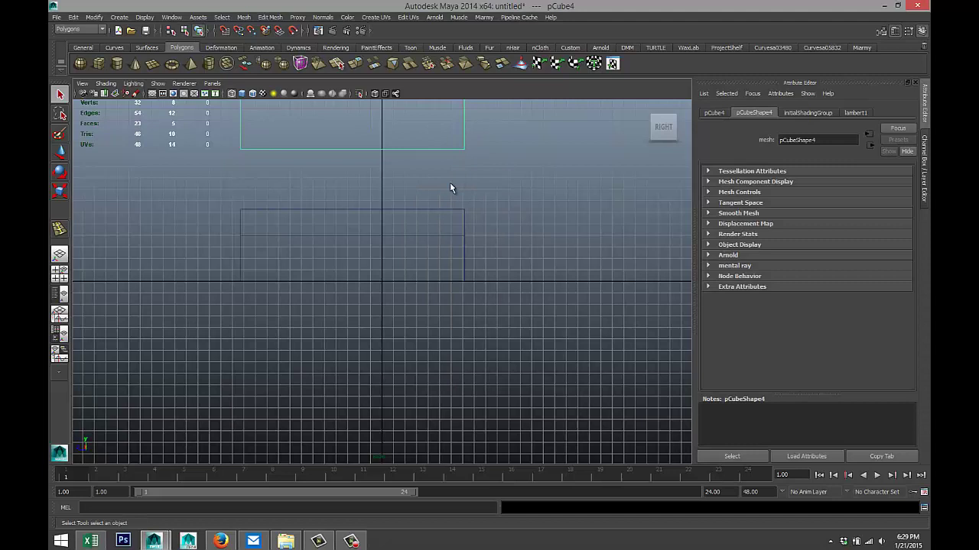
key("w")
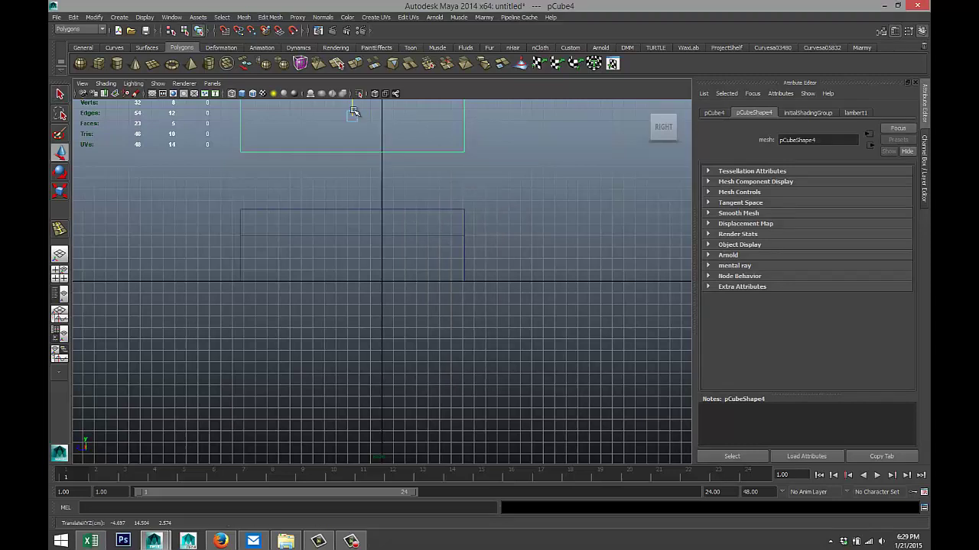
left_click_drag(354, 103, 362, 165)
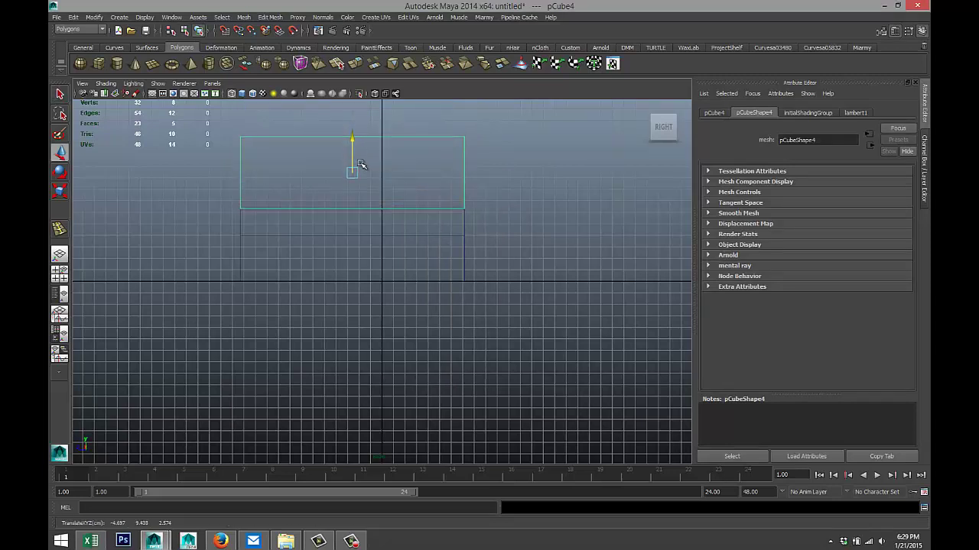
Examine the joint between the two stacked boxes, then the doorway and the interior in the perspective view.
scroll(371, 202, "up", 2)
scroll(341, 203, "up", 1)
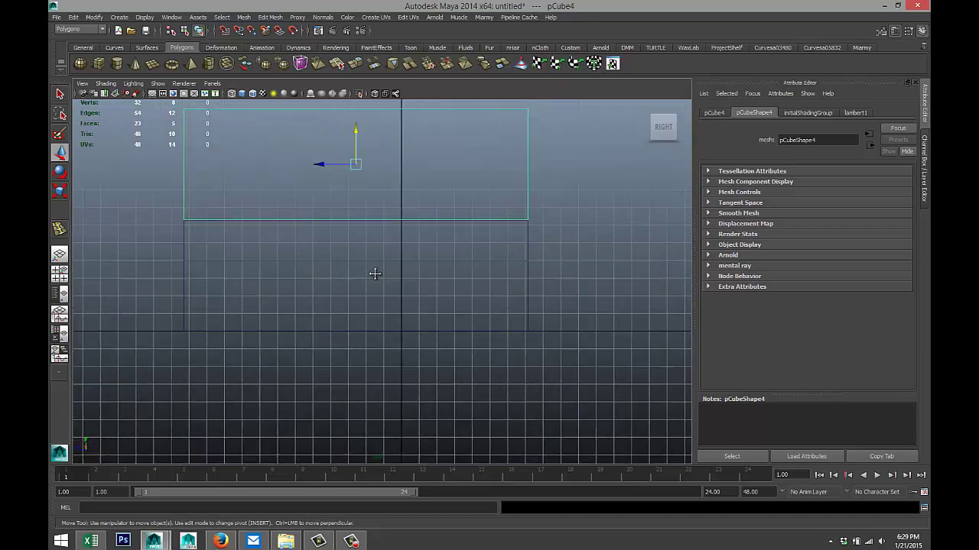
scroll(391, 273, "up", 4)
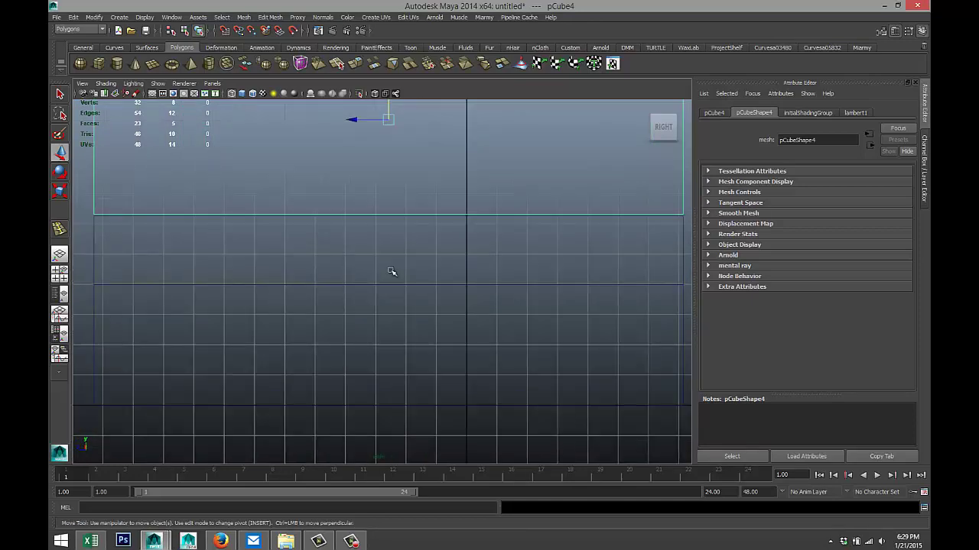
scroll(388, 272, "down", 4)
left_click(59, 273)
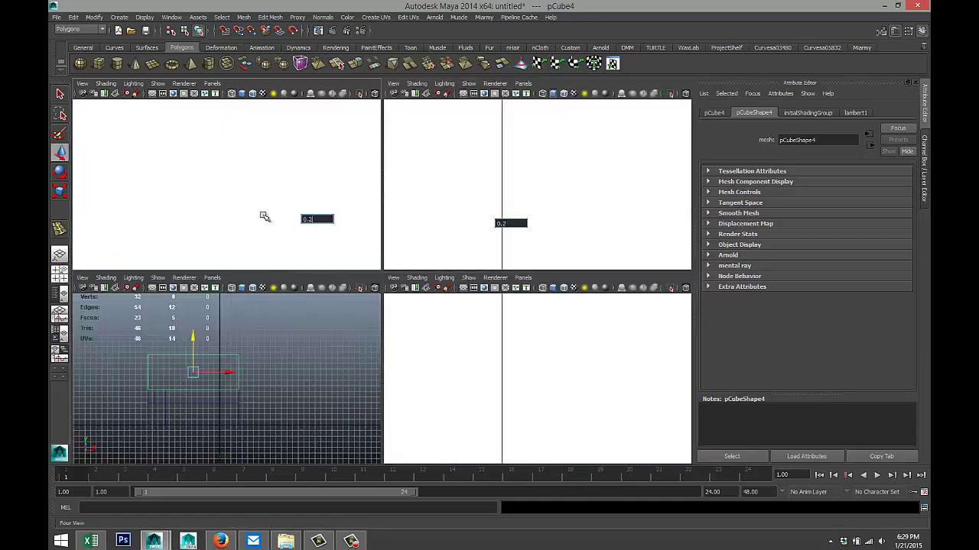
key("space")
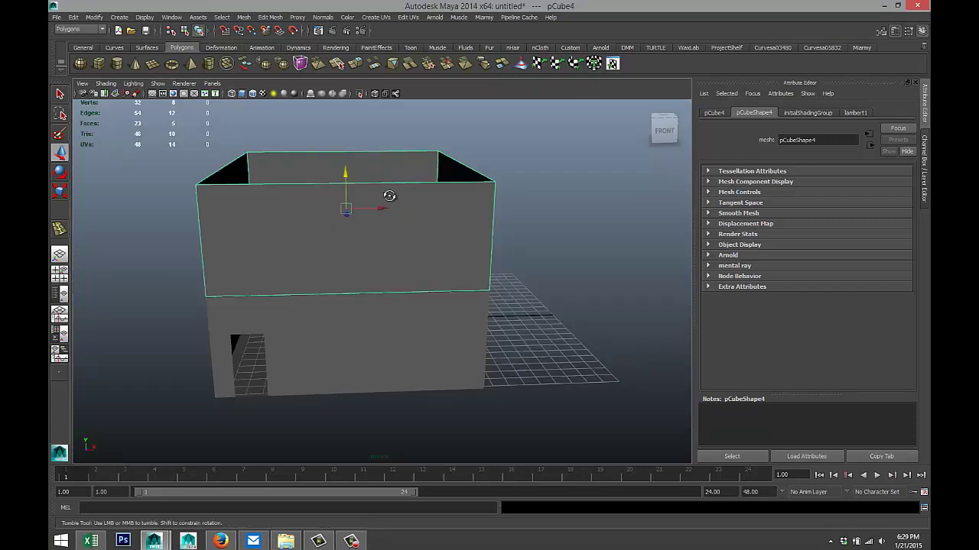
left_click_drag(389, 195, 393, 236, "alt")
middle_click_drag(314, 362, 388, 290, "alt")
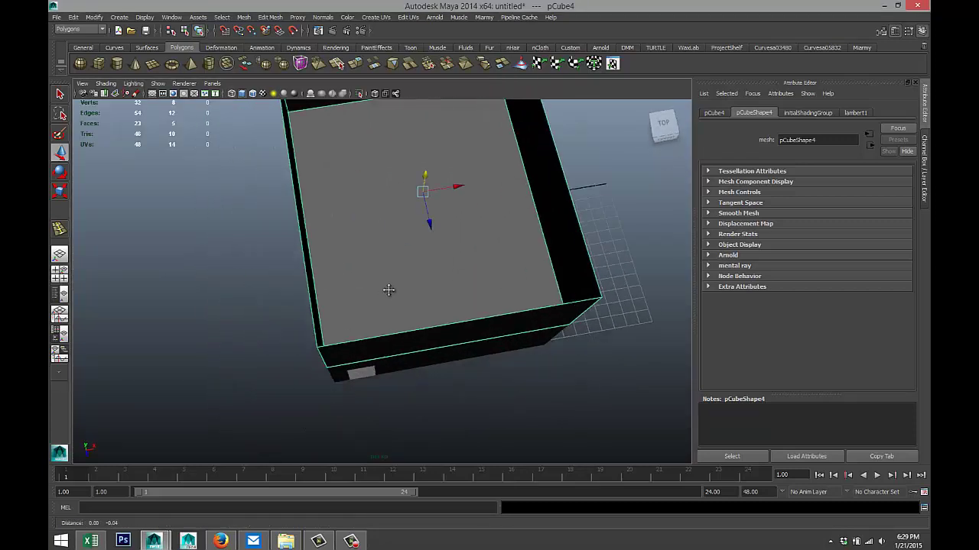
left_click_drag(389, 290, 389, 310, "alt")
scroll(337, 364, "up", 4)
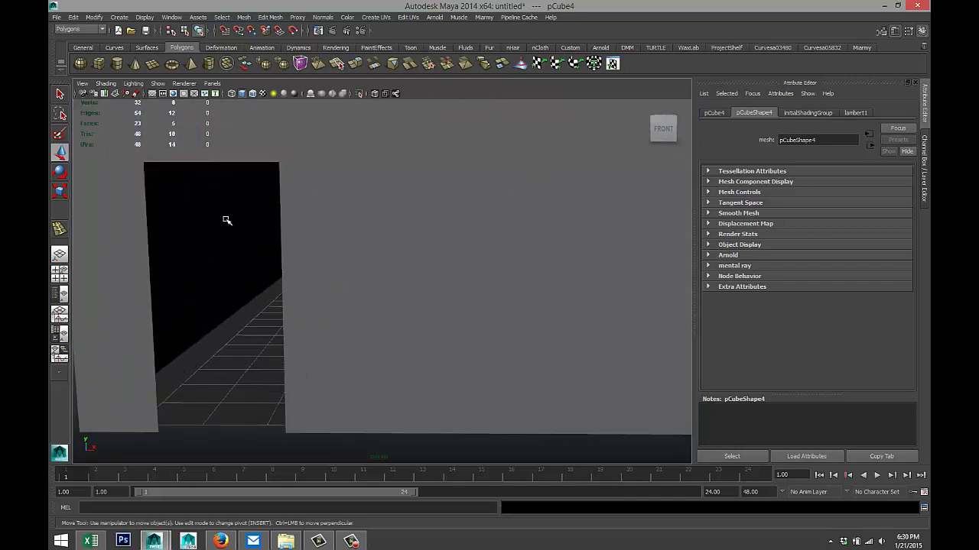
left_click_drag(204, 316, 223, 280, "alt")
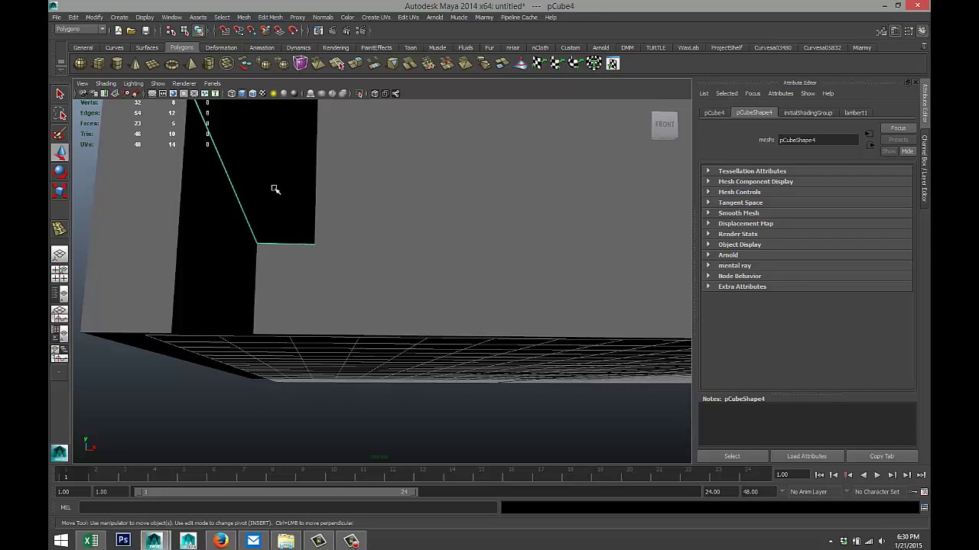
left_click_drag(275, 201, 275, 262, "alt")
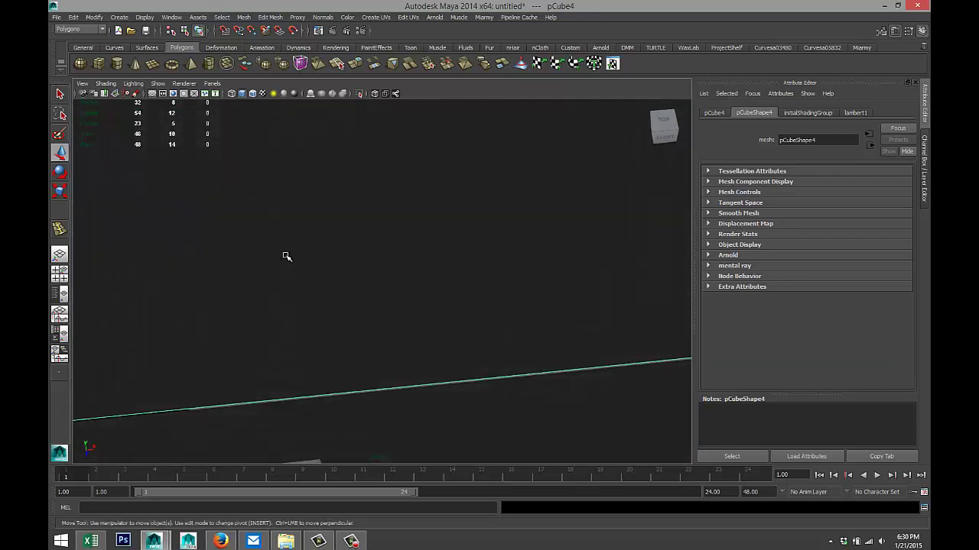
In the top view, insert two horizontal edge loops across the upper box's middle and lower part, plus a vertical loop beside the doorway's inner edge.
scroll(287, 257, "down", 3)
scroll(315, 300, "up", 3)
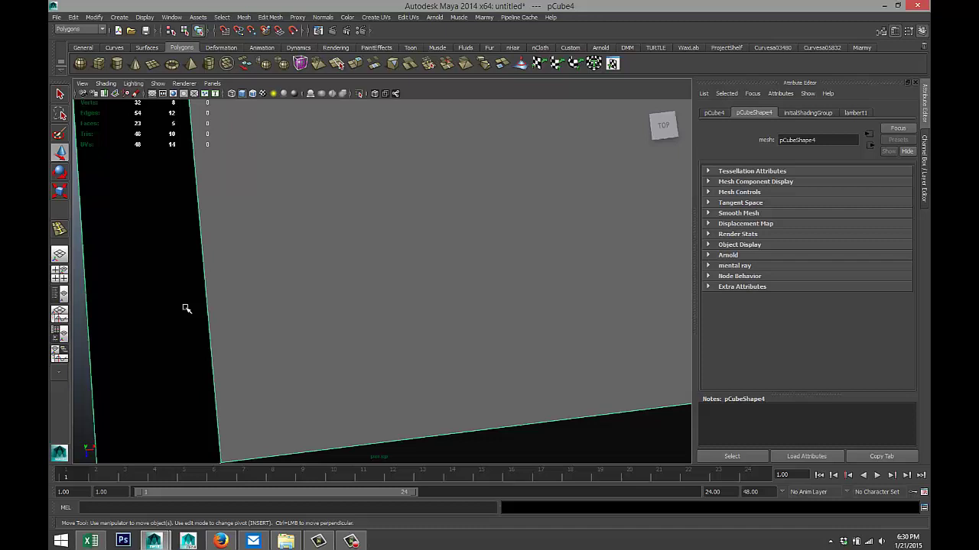
left_click(59, 273)
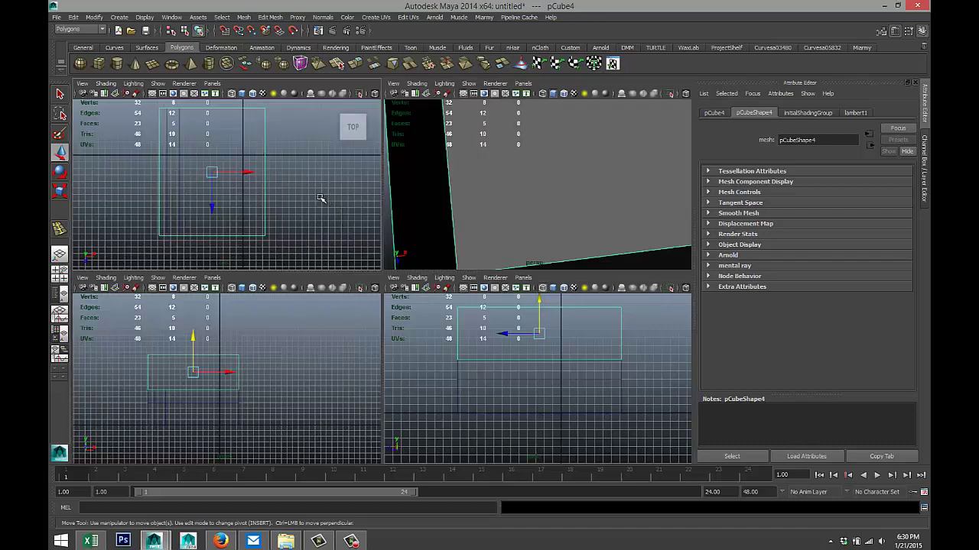
key("space")
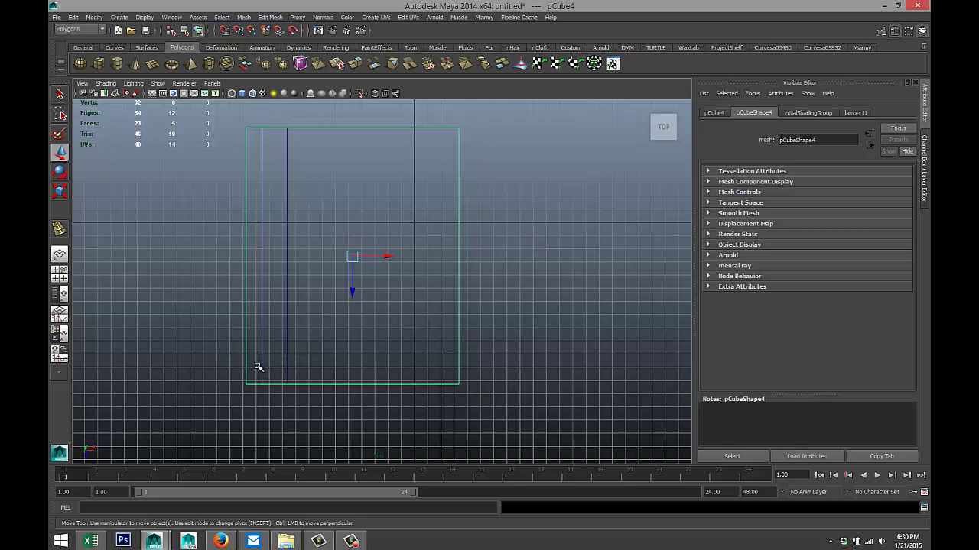
left_click(270, 17)
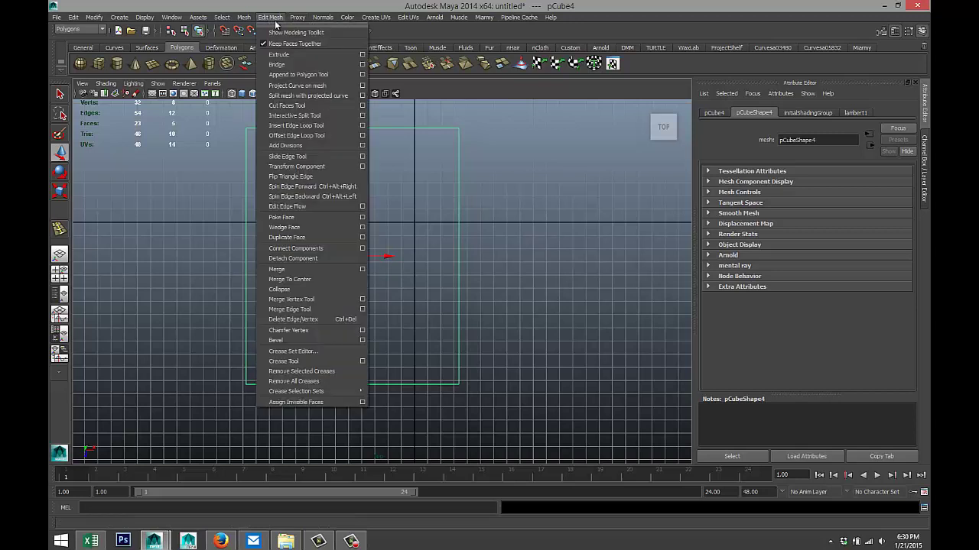
left_click(334, 127)
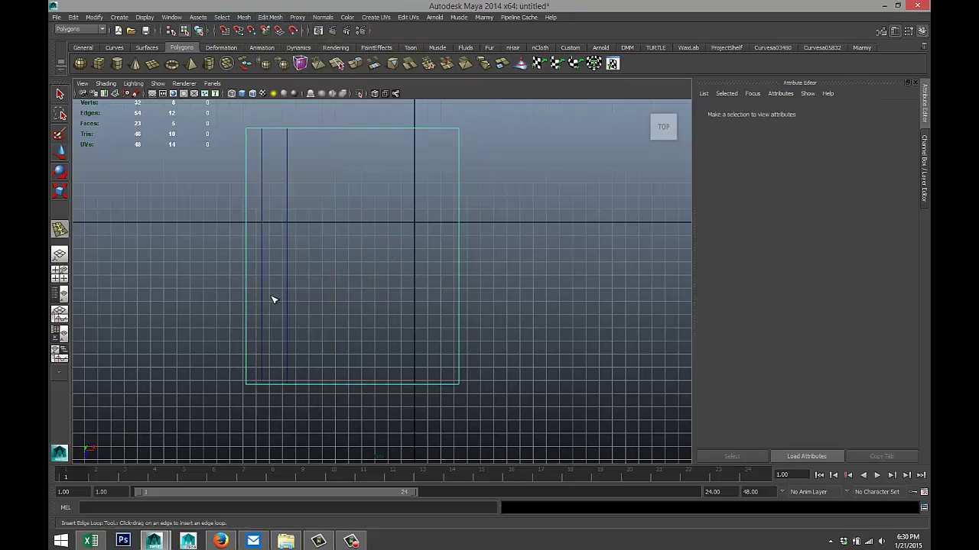
left_click(462, 250)
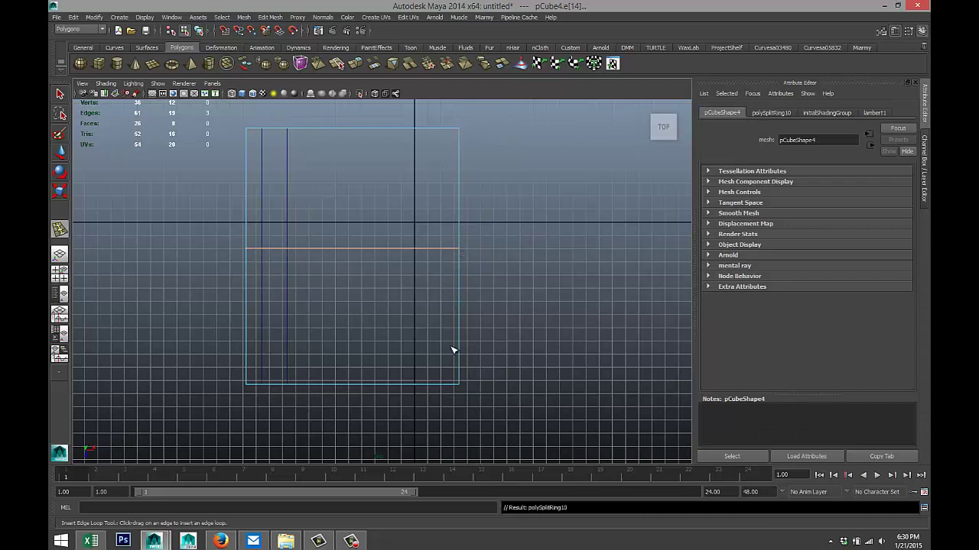
left_click_drag(461, 345, 461, 344)
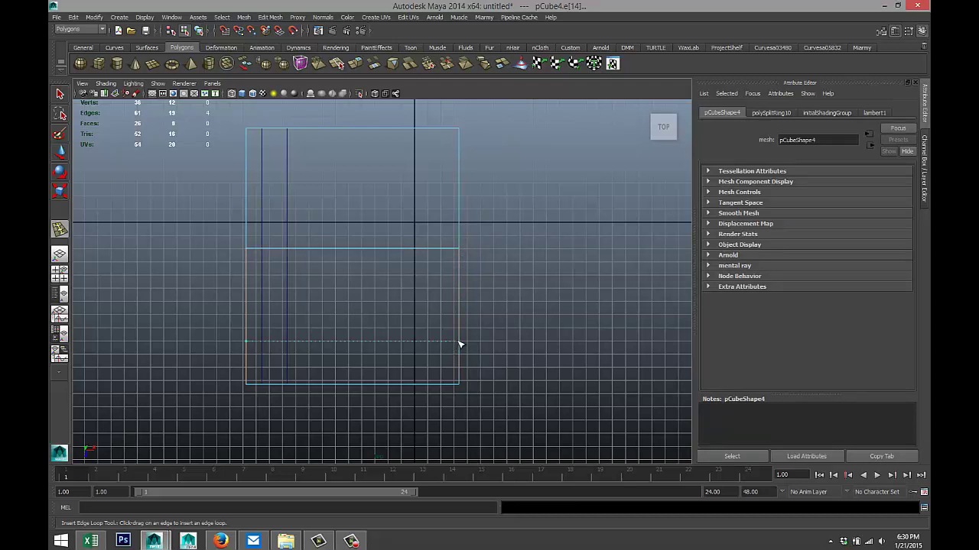
left_click_drag(461, 345, 461, 345)
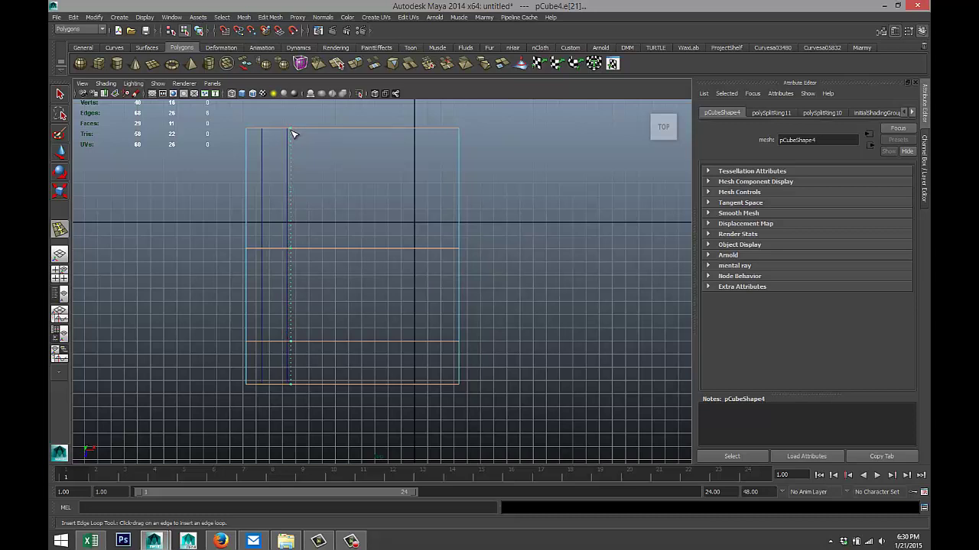
left_click(293, 134)
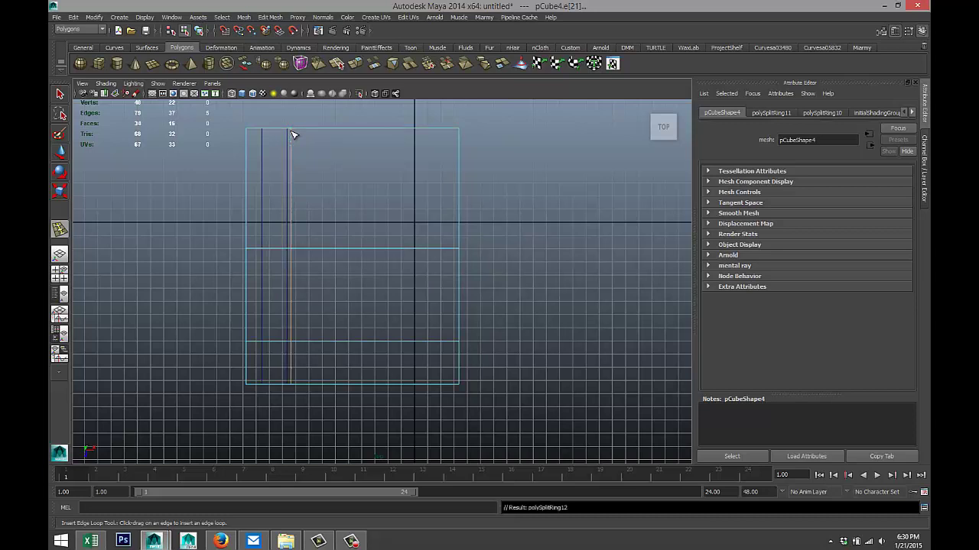
In the perspective view, delete the upper box's small floor face between the two crosswise edge loops to open a stairwell hole.
left_click(60, 274)
key("space")
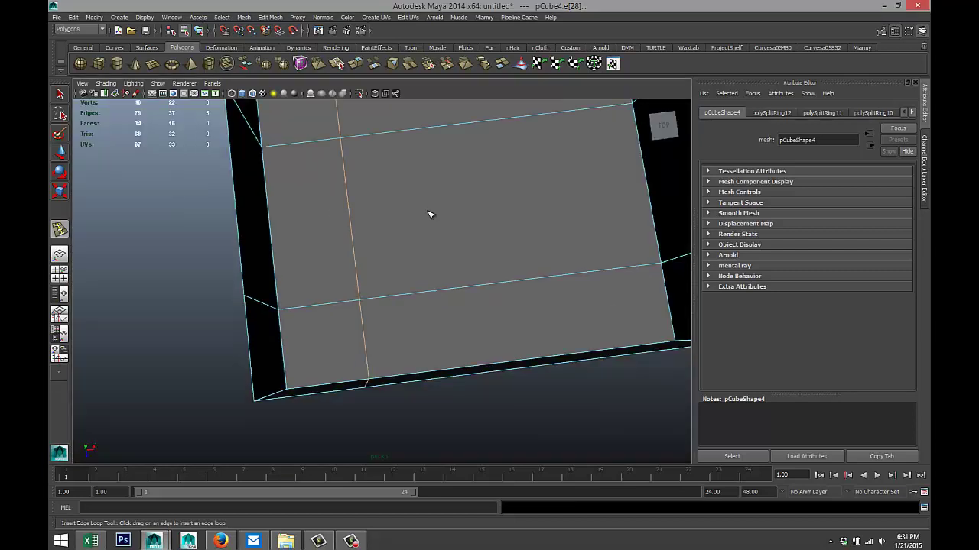
left_click_drag(429, 212, 335, 255, "alt")
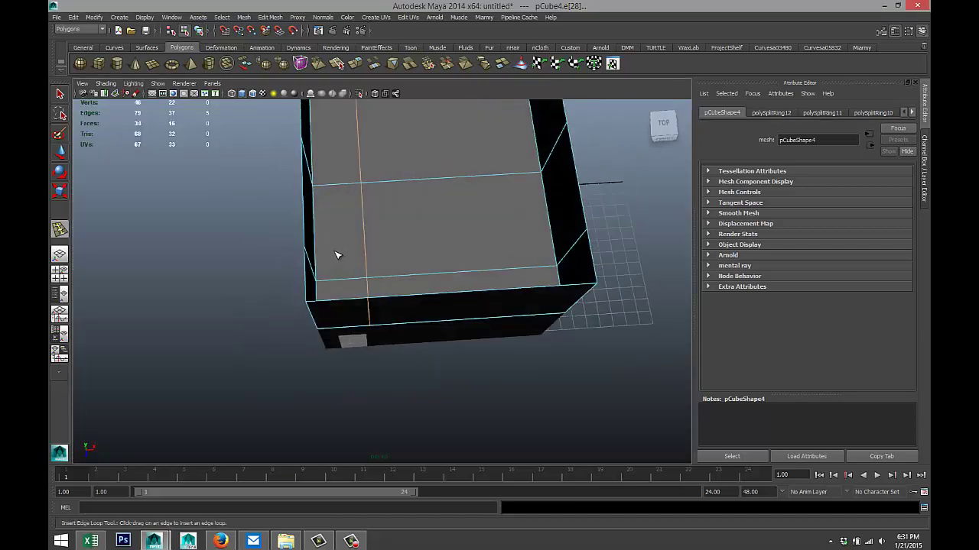
key("q")
right_click_drag(337, 227, 339, 256)
left_click(343, 233)
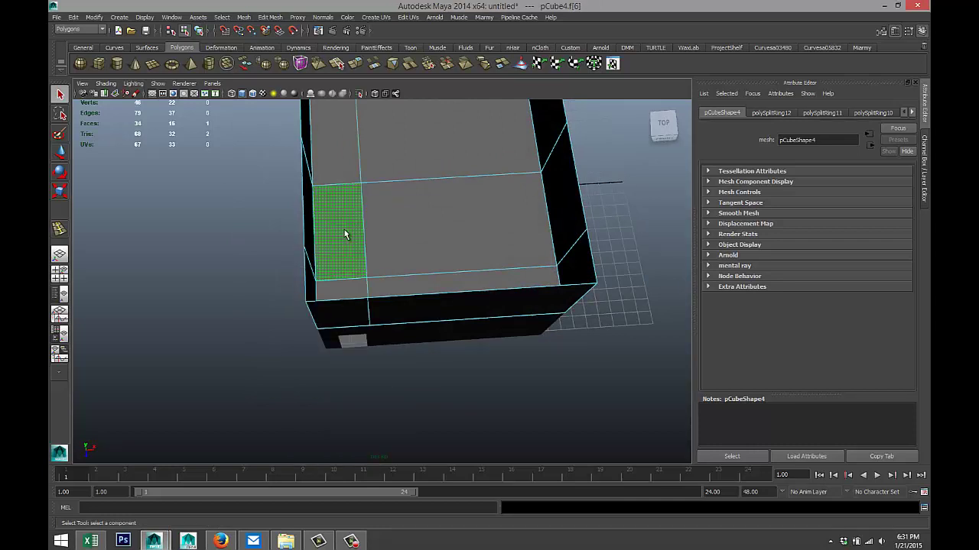
key("Delete")
Examine the floor opening from above, then look through the ground-floor doorway into the interior.
scroll(348, 236, "down", 5)
scroll(343, 247, "up", 4)
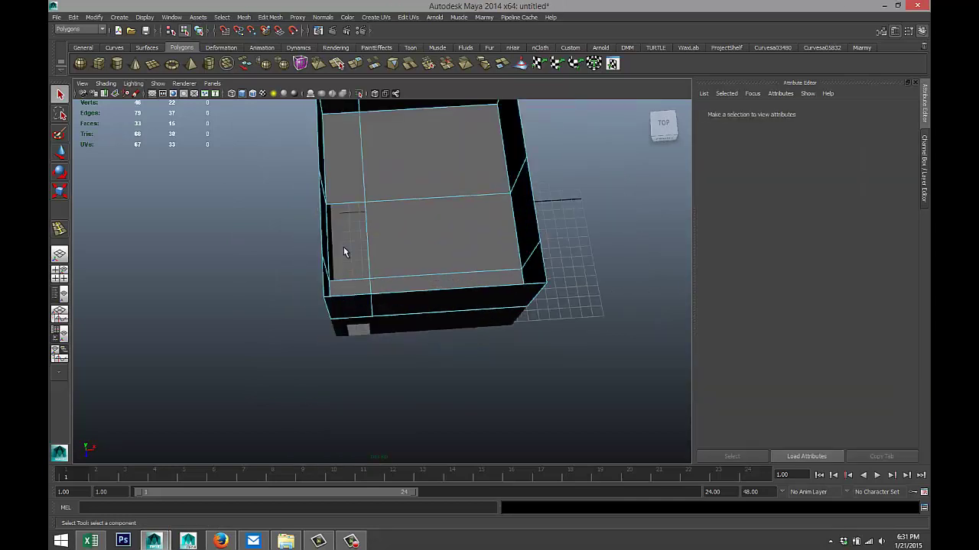
scroll(343, 247, "up", 2)
left_click_drag(339, 283, 341, 242, "alt")
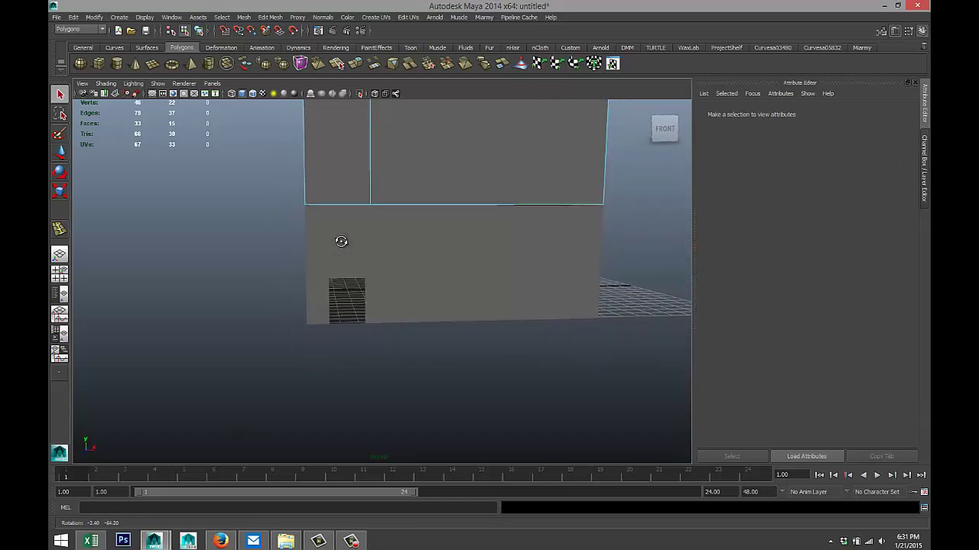
scroll(343, 332, "up", 6)
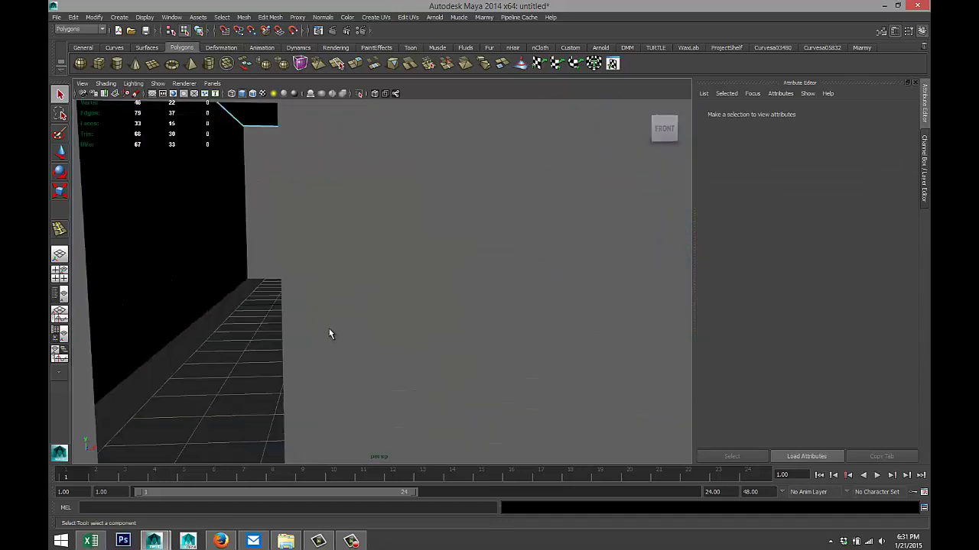
middle_click_drag(304, 334, 386, 317, "alt")
scroll(382, 312, "up", 2)
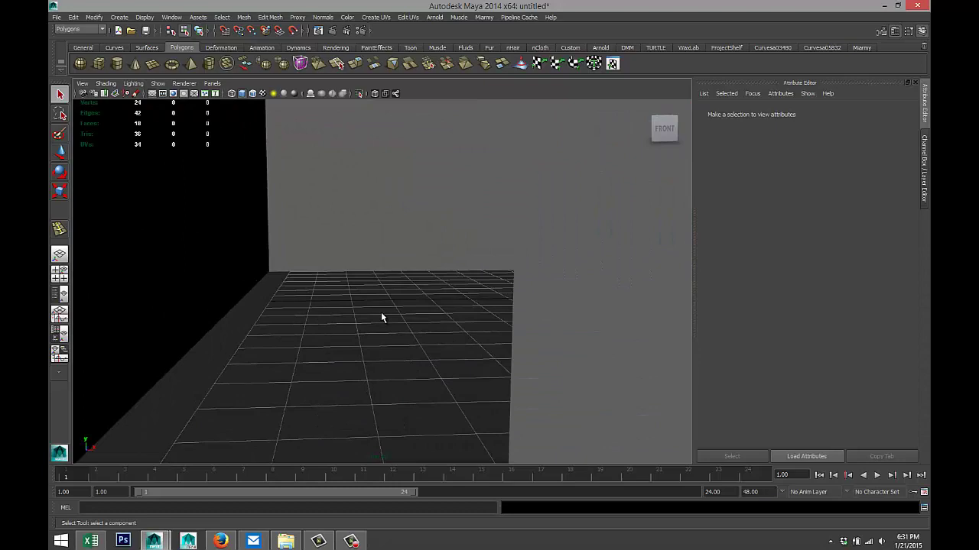
left_click_drag(381, 312, 402, 209, "alt")
right_click_drag(403, 175, 441, 166)
Frame the upper box and examine its joint with the lower box up close.
left_click(435, 224)
key("f")
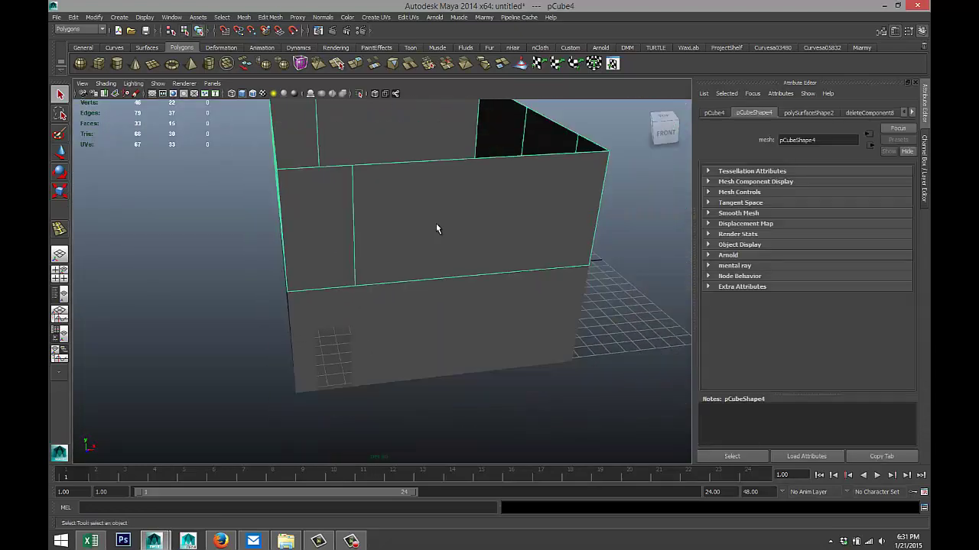
key("w")
left_click_drag(406, 130, 408, 136)
scroll(418, 249, "up", 5)
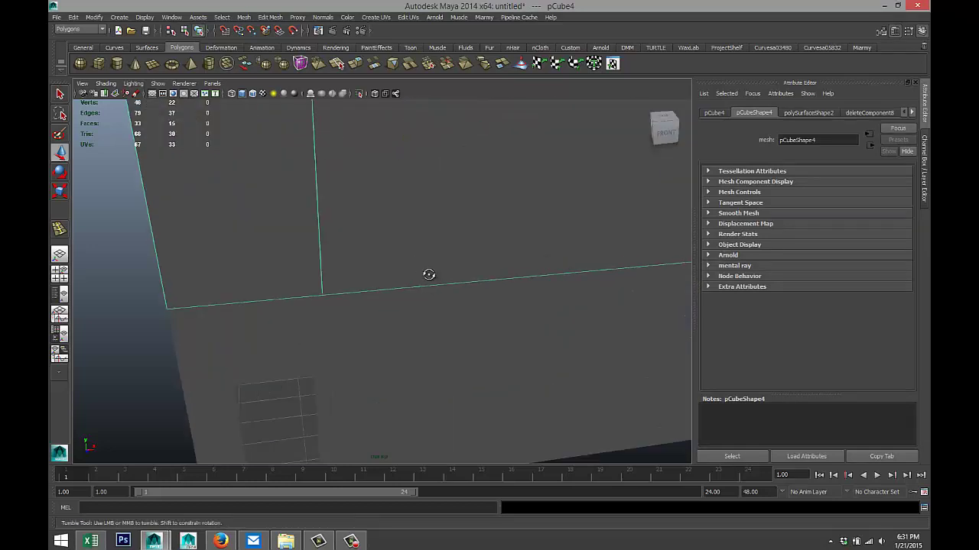
left_click_drag(428, 273, 442, 311, "alt")
scroll(426, 269, "down", 8)
Extrude all faces of both boxes together with a thickness of 0.2 to give the walls and floors depth.
left_click_drag(273, 163, 568, 398)
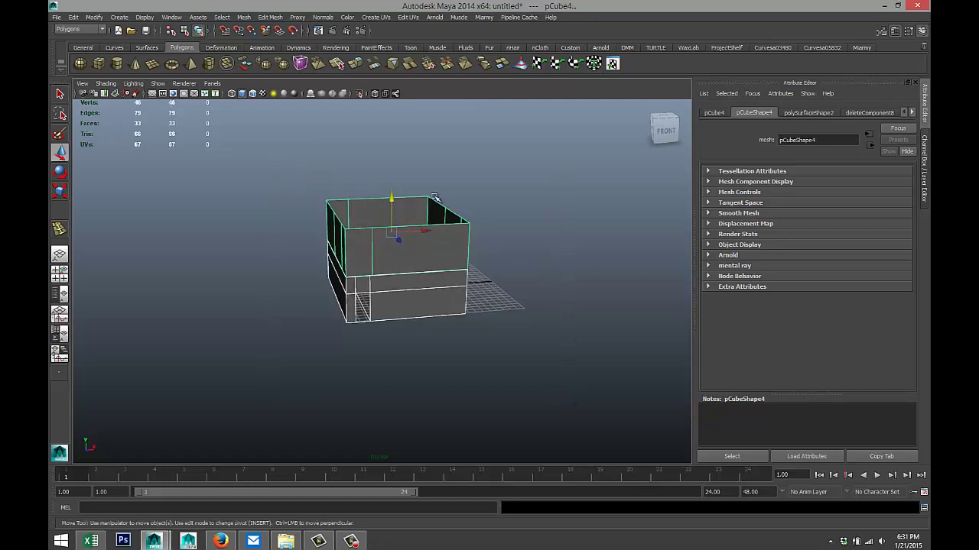
left_click(268, 17)
left_click(305, 54)
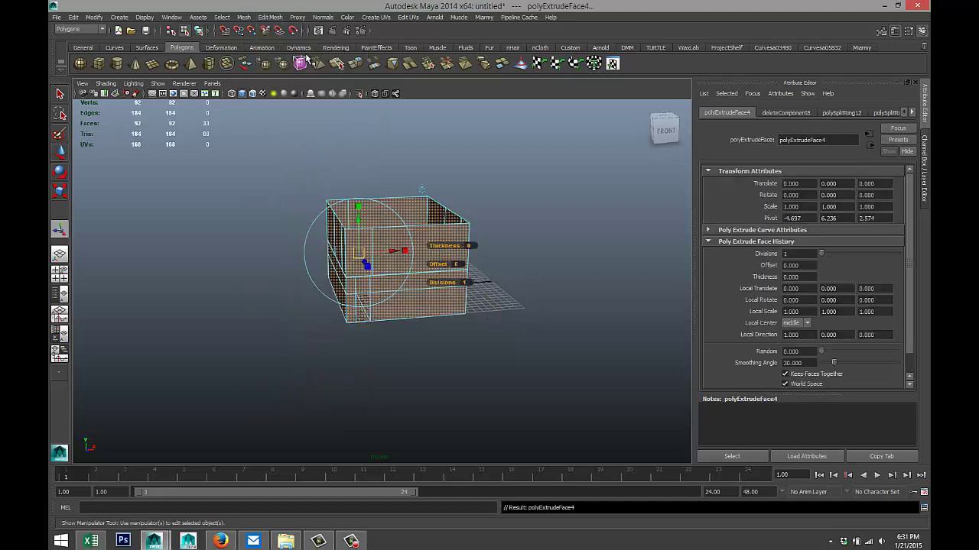
left_click(471, 246)
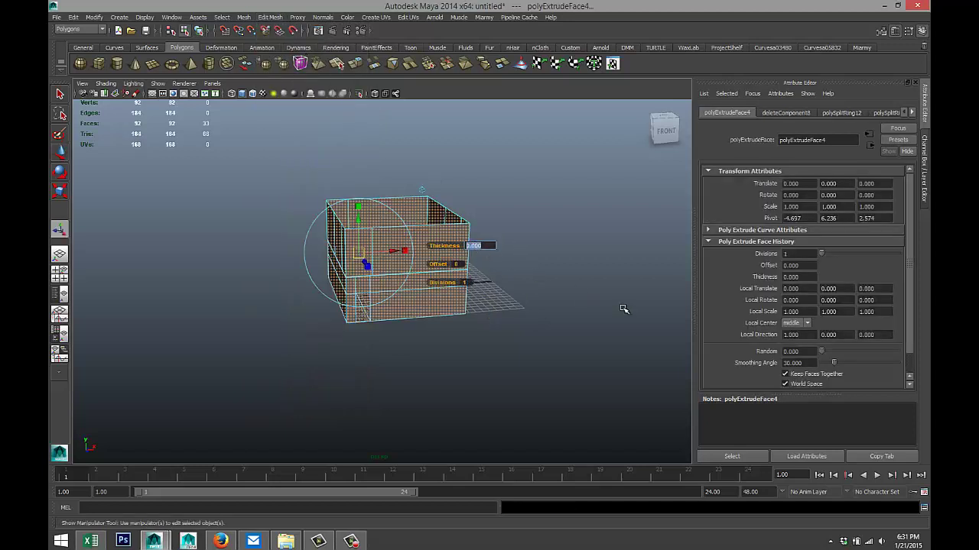
key("Return")
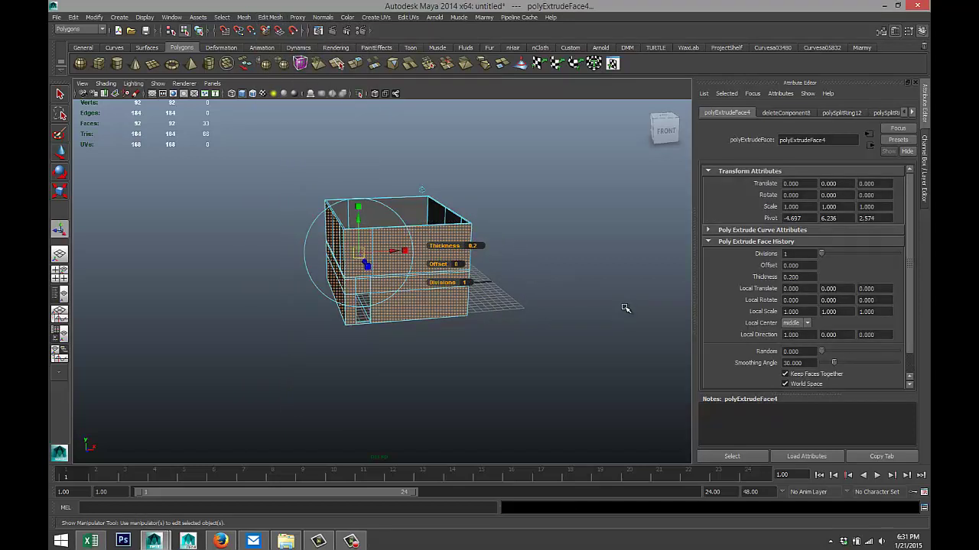
Examine the thickened upper walls and the edges of the floor opening from above.
scroll(533, 312, "up", 6)
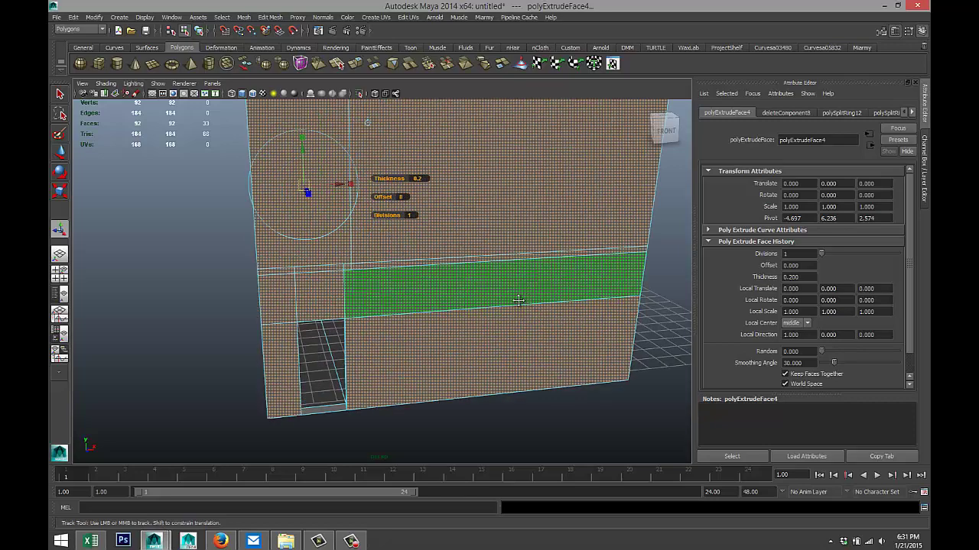
middle_click_drag(519, 299, 472, 411, "alt")
left_click_drag(467, 387, 473, 405, "alt")
scroll(473, 399, "down", 5)
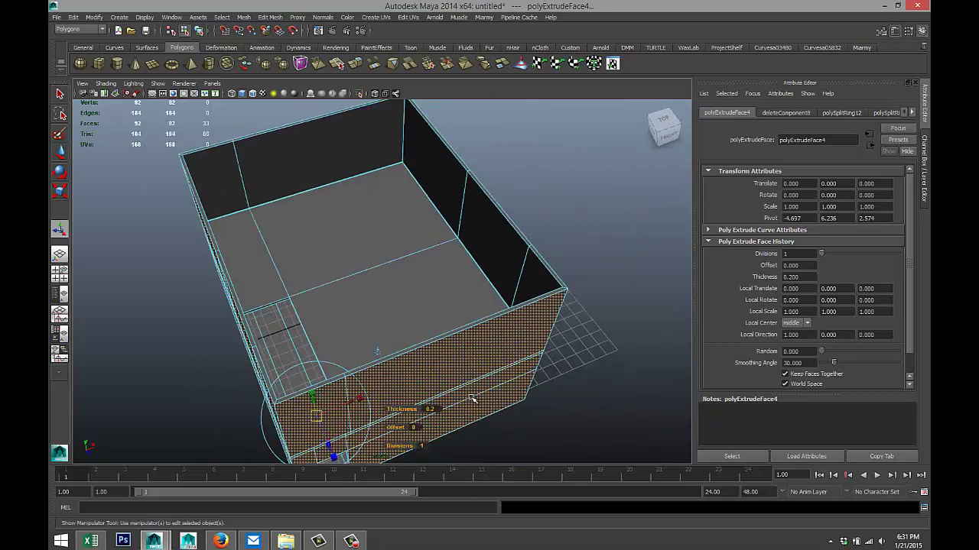
scroll(478, 363, "up", 2)
left_click_drag(479, 355, 470, 379, "alt")
scroll(474, 396, "up", 6)
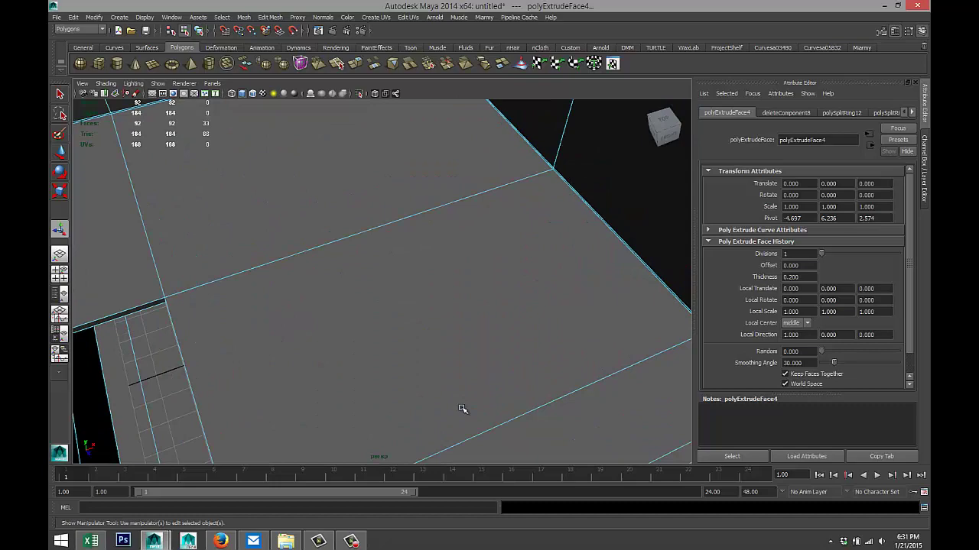
middle_click_drag(544, 313, 591, 253, "alt")
left_click_drag(591, 253, 236, 214, "alt")
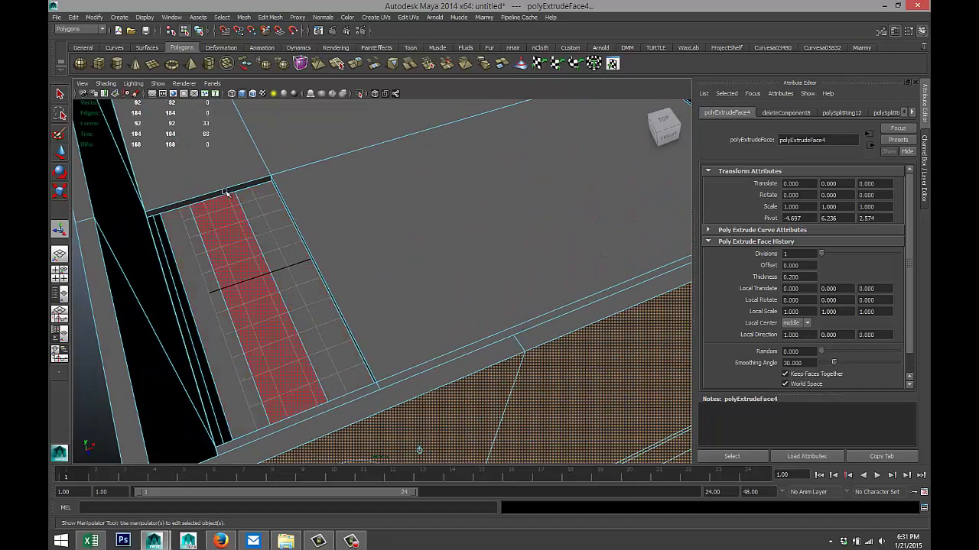
Examine the thickened doorway and the building's outer corner at ground level.
scroll(289, 327, "down", 6)
middle_click_drag(305, 411, 323, 271, "alt")
scroll(403, 315, "up", 3)
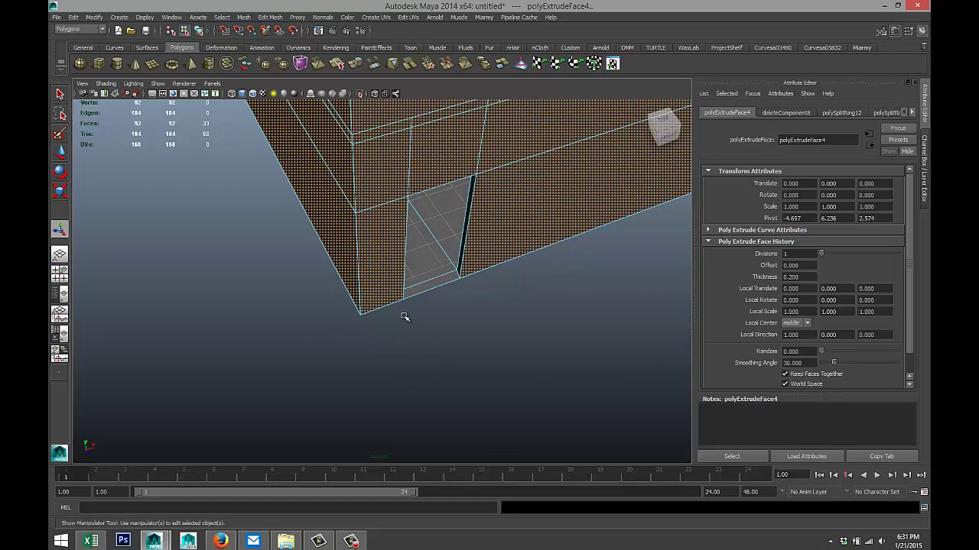
scroll(405, 318, "up", 2)
middle_click_drag(477, 300, 416, 377, "alt")
scroll(448, 339, "down", 2)
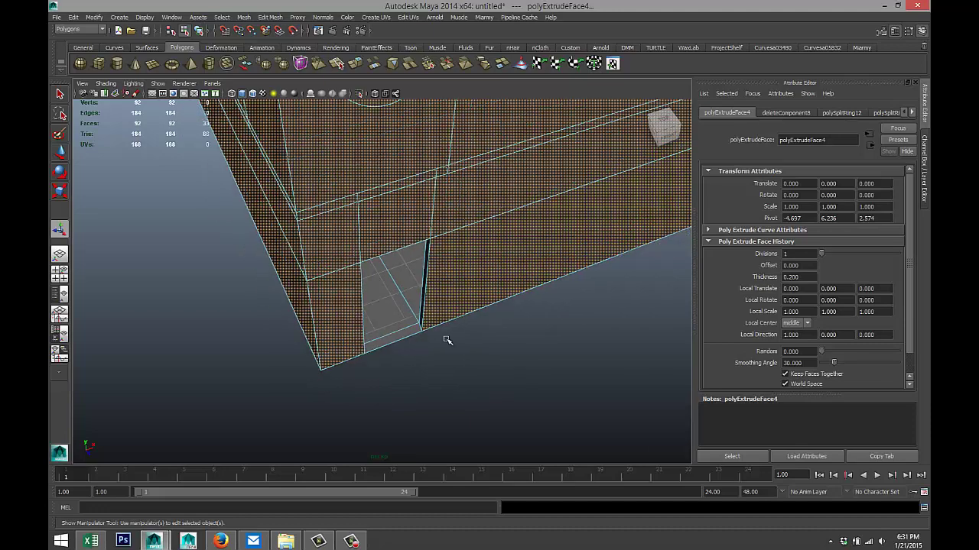
scroll(448, 339, "down", 3)
left_click_drag(541, 305, 510, 317, "alt")
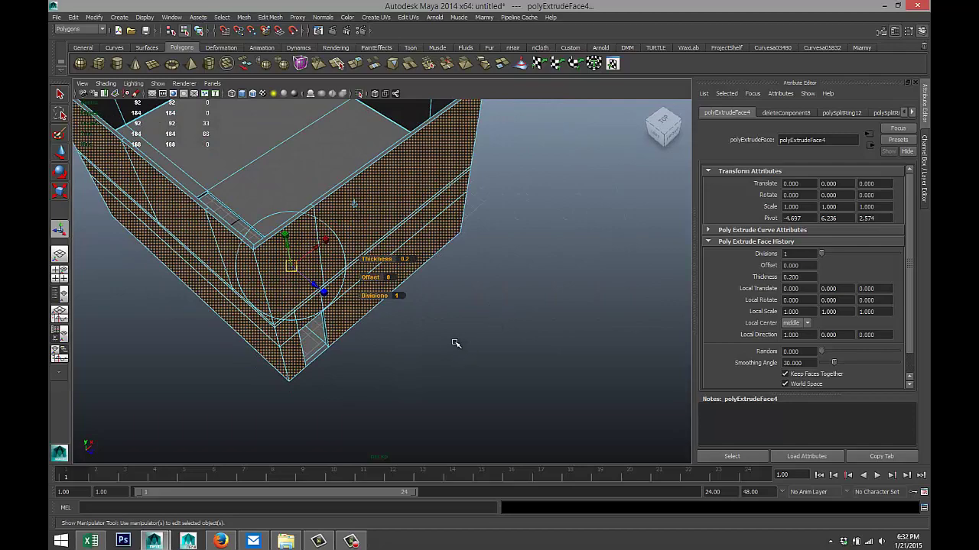
Inspect the double walls and floors of both storeys in wireframe from several sides, and return to shaded display.
key("4")
scroll(385, 360, "down", 5)
scroll(345, 386, "up", 6)
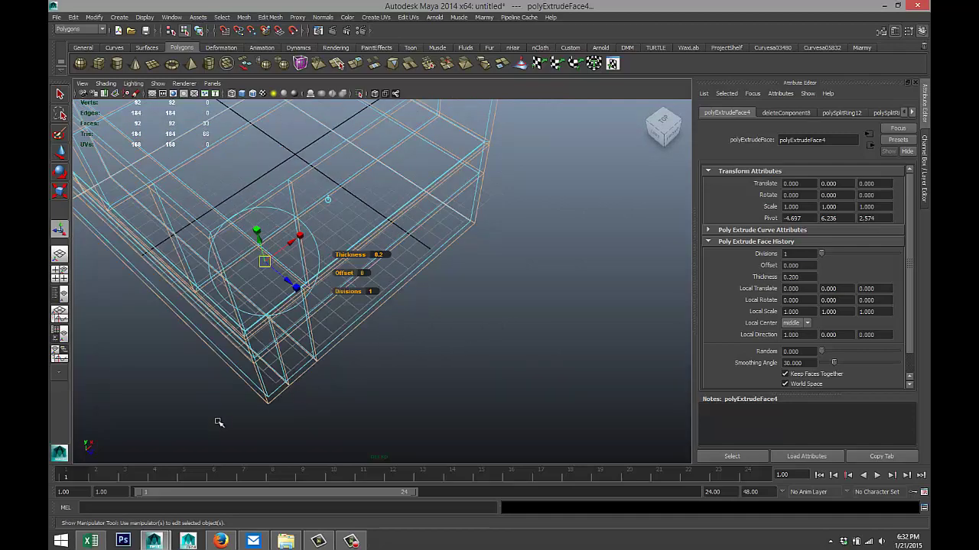
left_click_drag(218, 422, 328, 380, "alt")
middle_click_drag(328, 380, 483, 359, "alt")
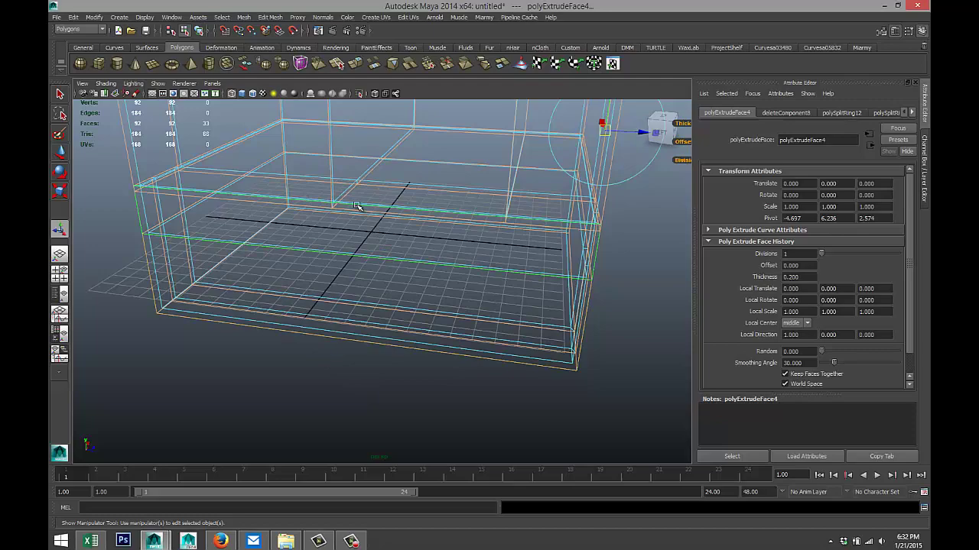
left_click_drag(356, 205, 356, 205)
scroll(440, 341, "down", 1)
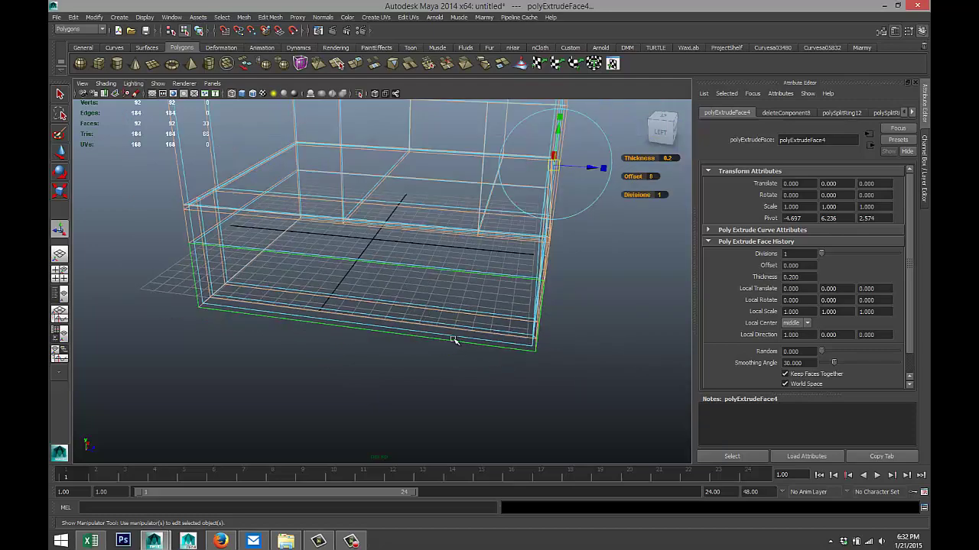
left_click_drag(487, 341, 369, 377, "alt")
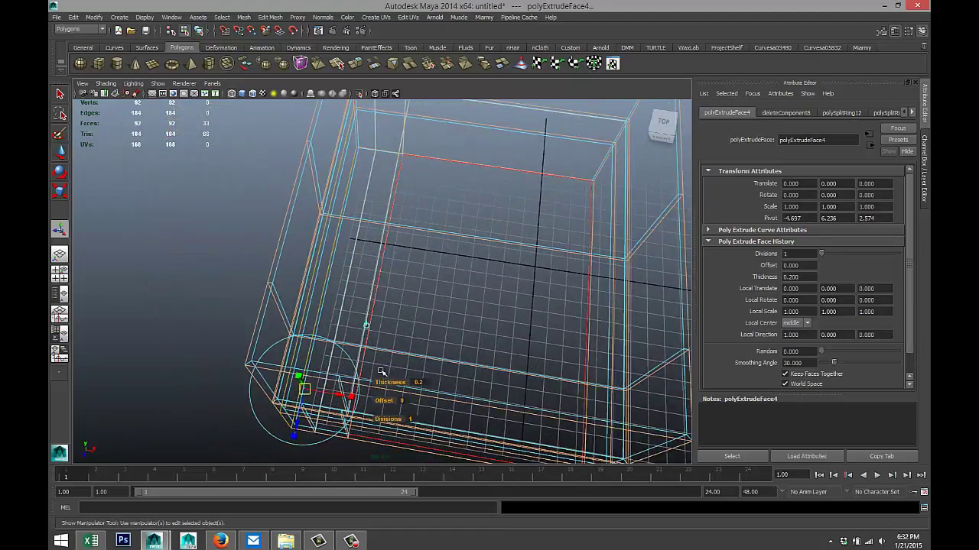
key("5")
scroll(387, 354, "down", 4)
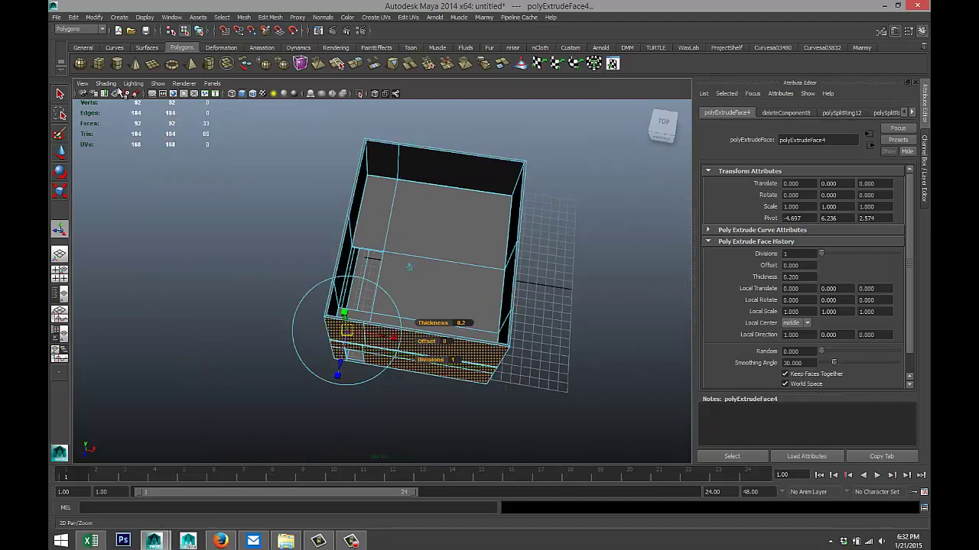
Create a tall, narrow polygon cube on the ground just outside the building's front corner near the doorway.
left_click(98, 64)
mouse_move(220, 323)
left_mouse_down()
mouse_move(245, 332)
mouse_move(240, 348)
left_mouse_up()
left_click_drag(189, 401, 311, 365, "alt")
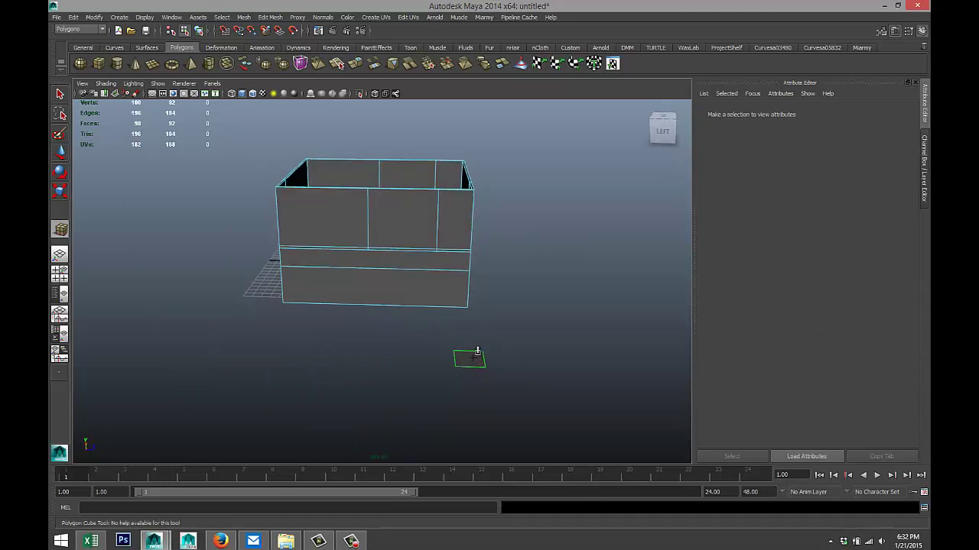
left_click_drag(477, 352, 479, 249)
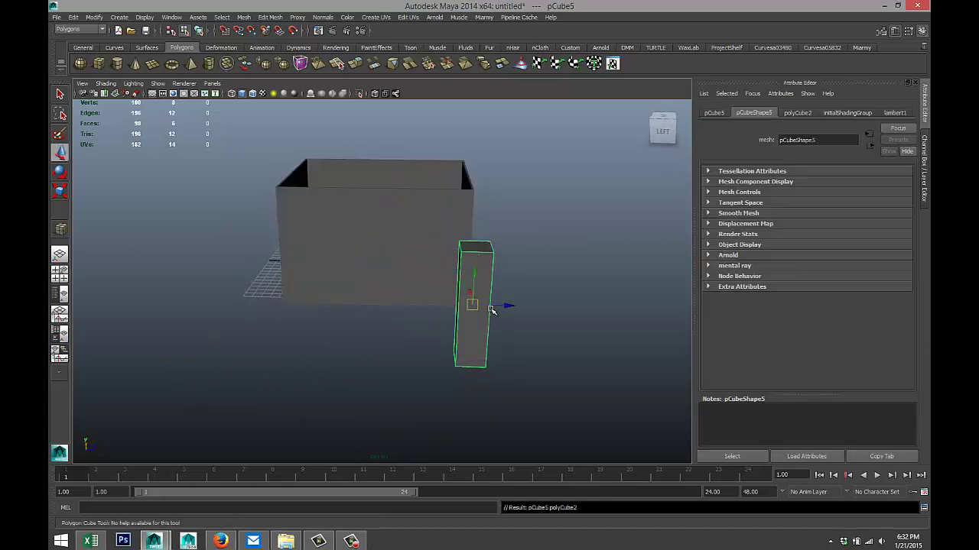
Scale the tall cube thinner along the building's length and shift its top vertices far along the same direction to slant it into a ramp.
key("r")
left_click_drag(519, 306, 489, 305)
scroll(413, 360, "up", 5)
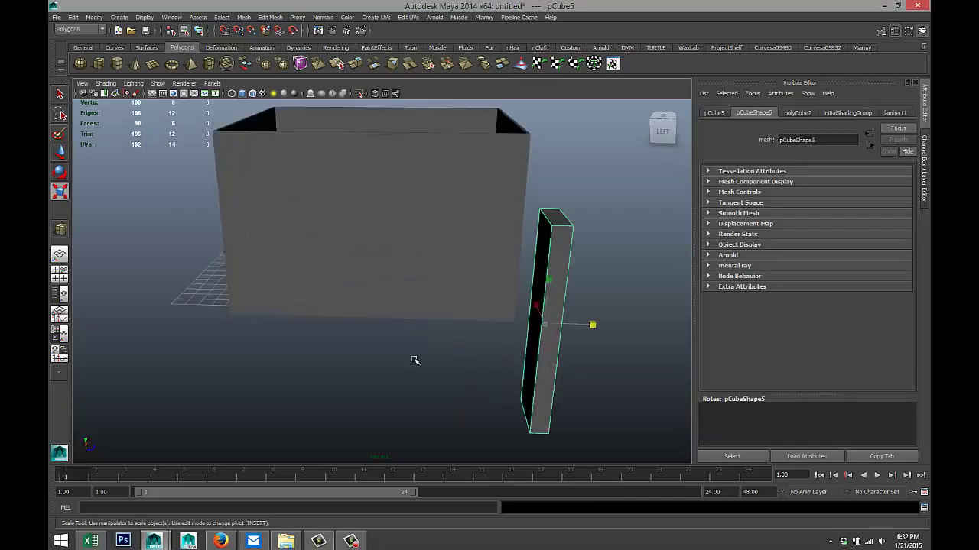
right_click_drag(552, 223, 523, 226)
left_click_drag(503, 191, 612, 259)
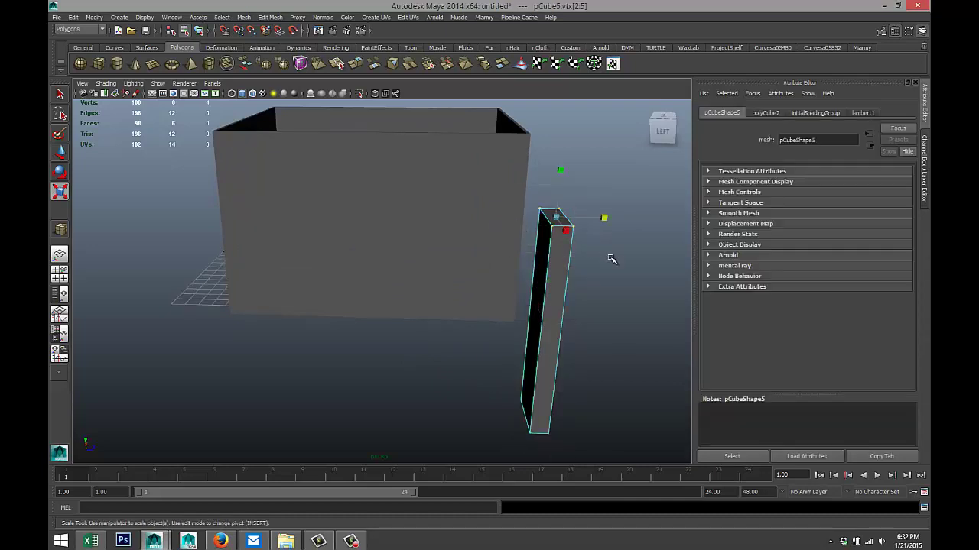
key("w")
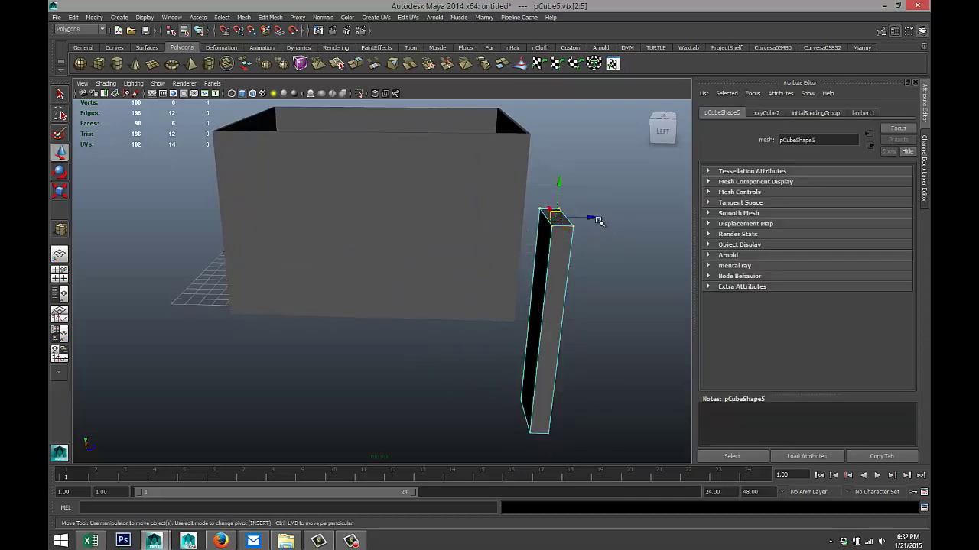
left_click_drag(596, 219, 389, 270)
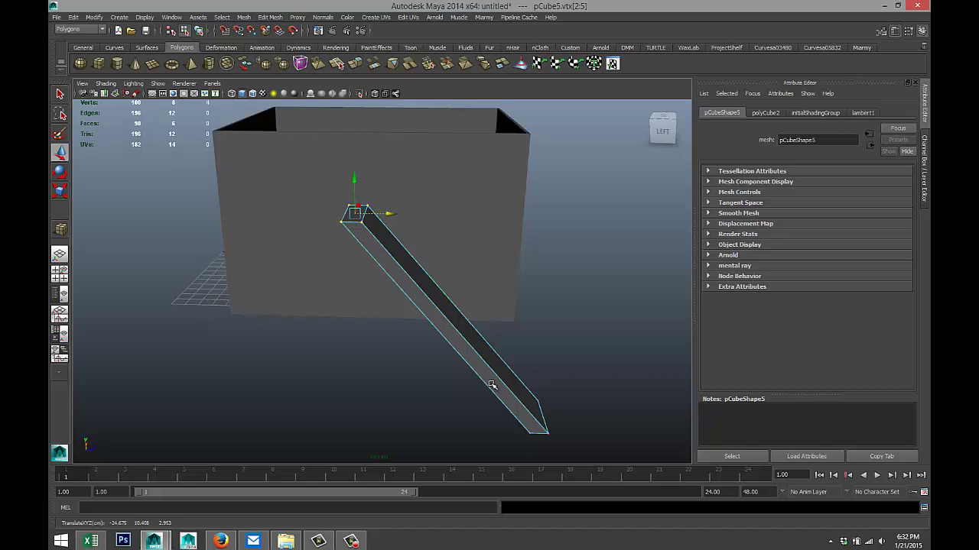
Move the whole slanted box along X in the front view until it lies inside the building, checking it in wireframe.
key("4")
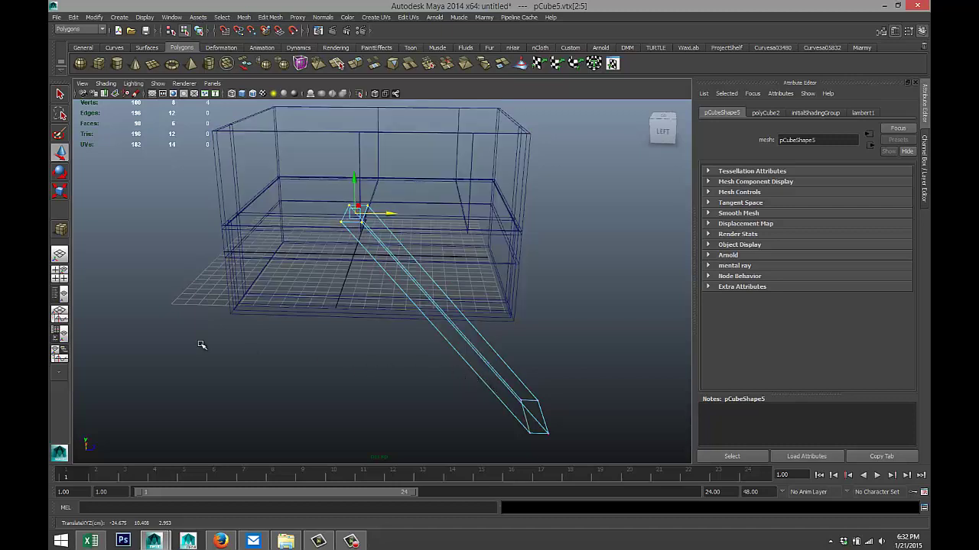
left_click(60, 272)
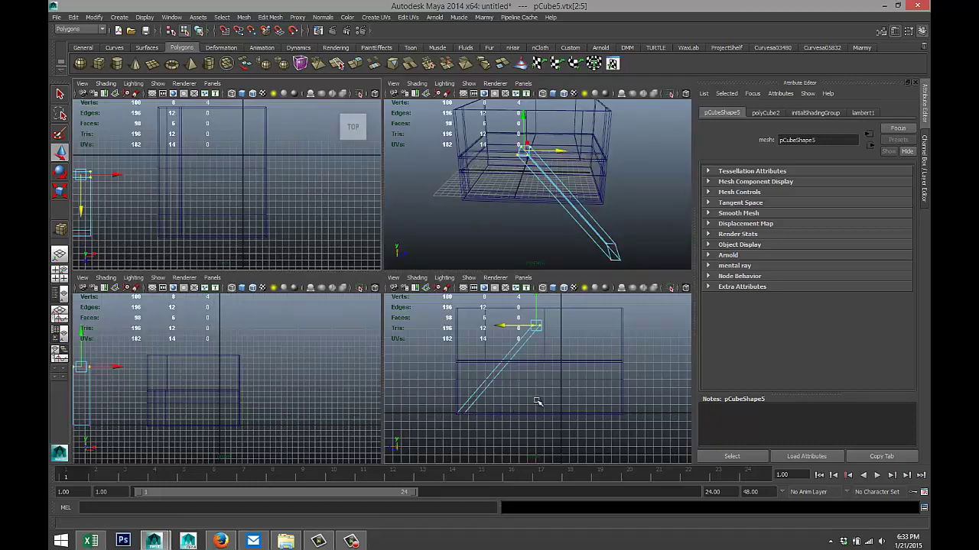
key("space")
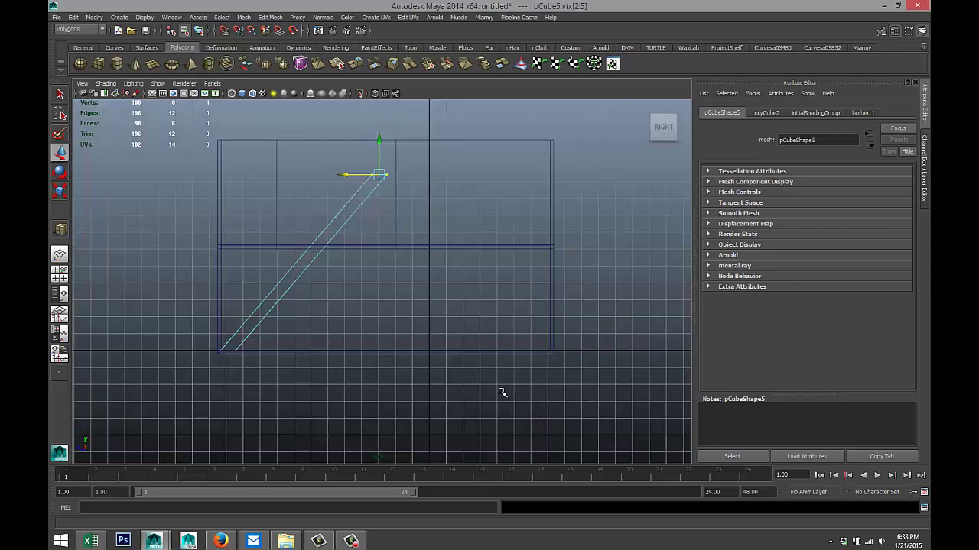
scroll(449, 365, "down", 2)
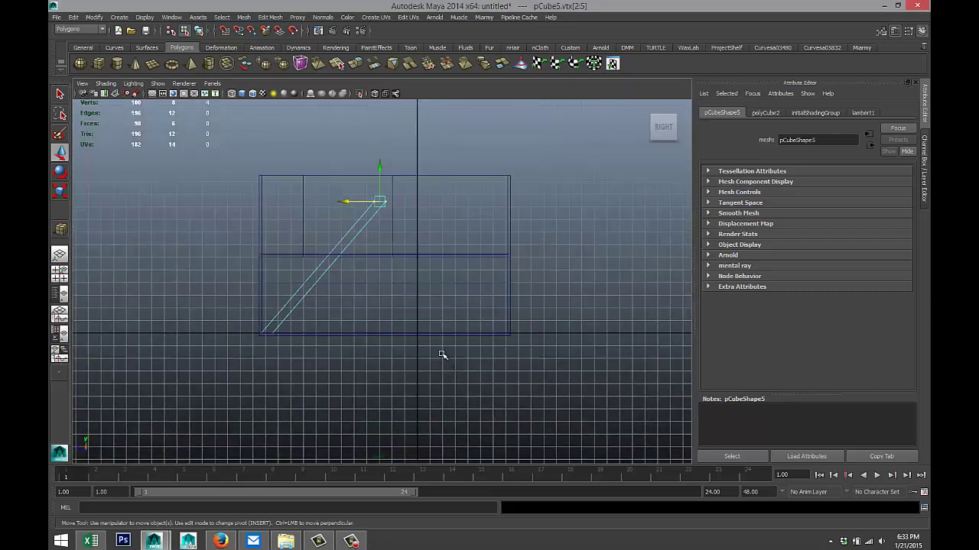
scroll(442, 354, "up", 1)
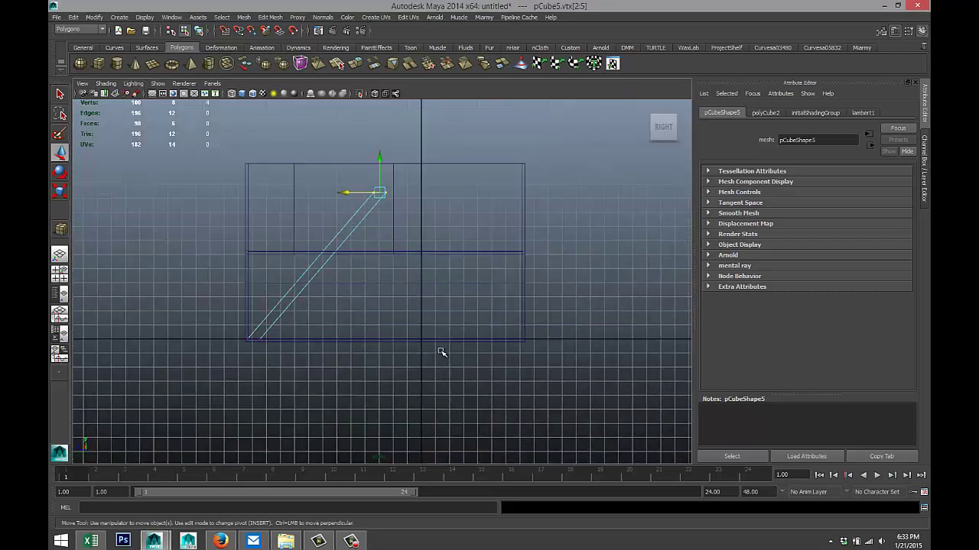
left_click(60, 272)
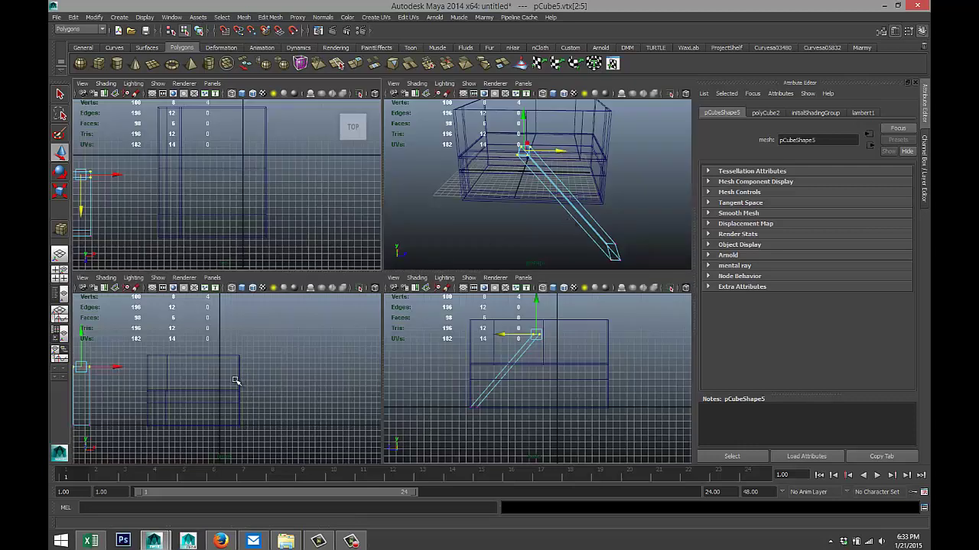
scroll(238, 382, "down", 2)
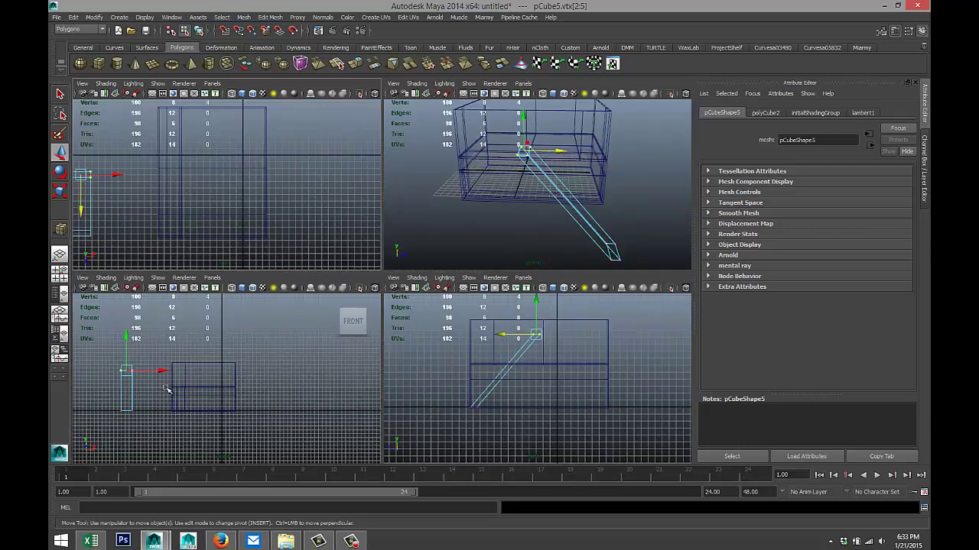
right_click_drag(132, 390, 181, 299)
left_click(124, 388)
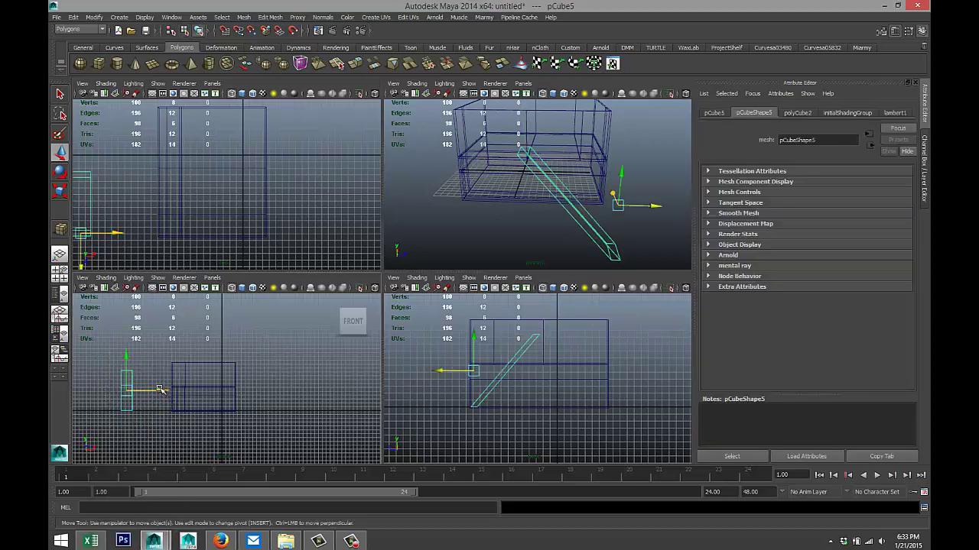
left_click_drag(163, 391, 223, 392)
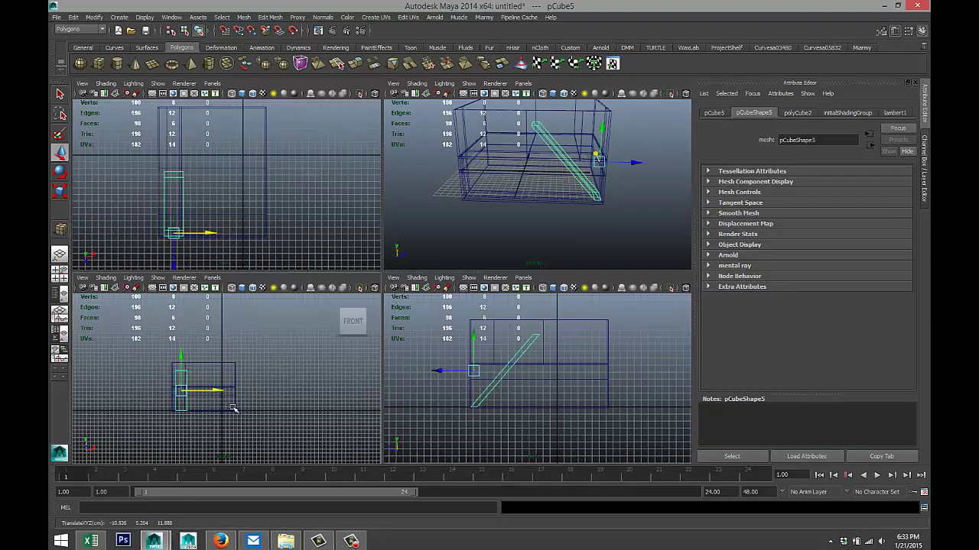
Align the ramp with the inner face of the side wall in the front view, at X about -11.29.
key("space")
scroll(408, 389, "up", 5)
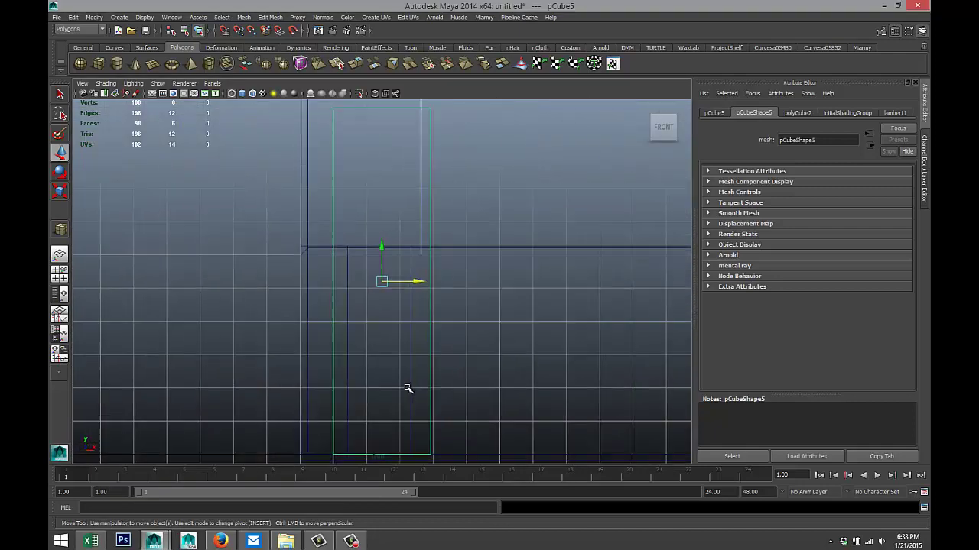
scroll(428, 370, "up", 2)
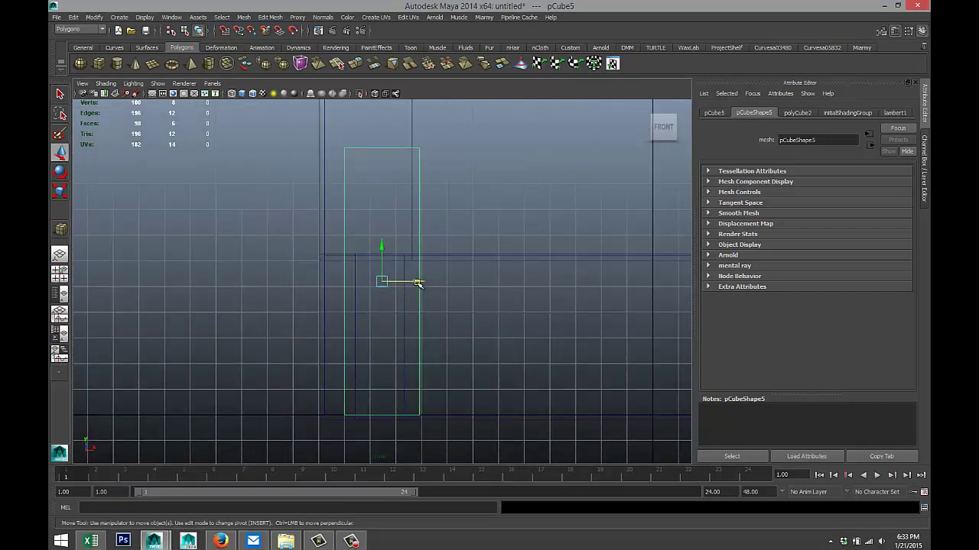
left_click_drag(418, 283, 398, 283)
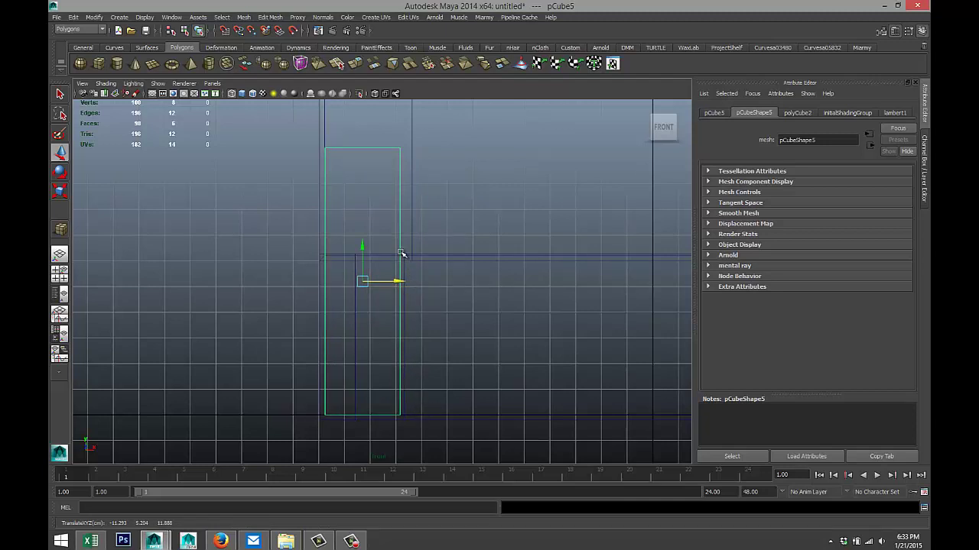
Move the ramp away from the front wall in the right side view, to Z about 8.49.
scroll(403, 296, "down", 2)
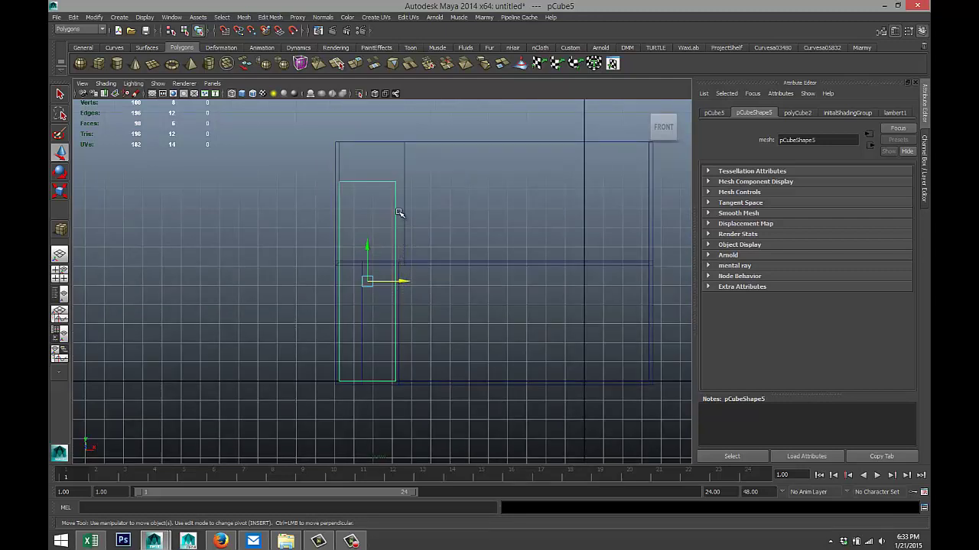
left_click(59, 274)
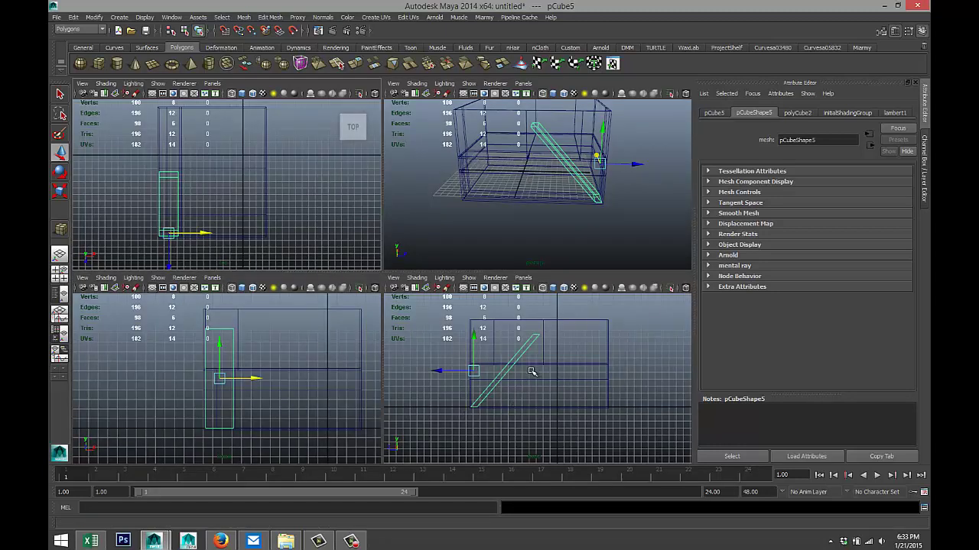
key("space")
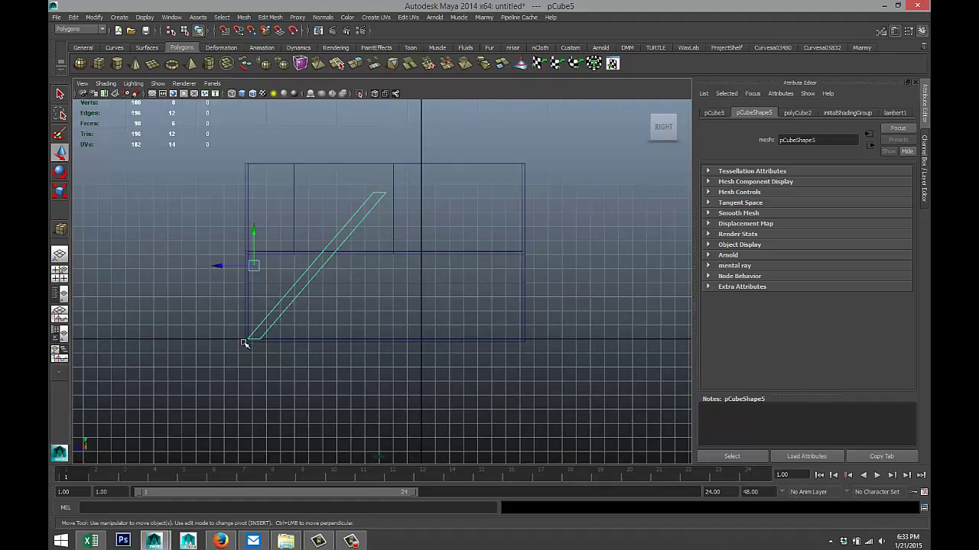
left_click_drag(218, 268, 264, 259)
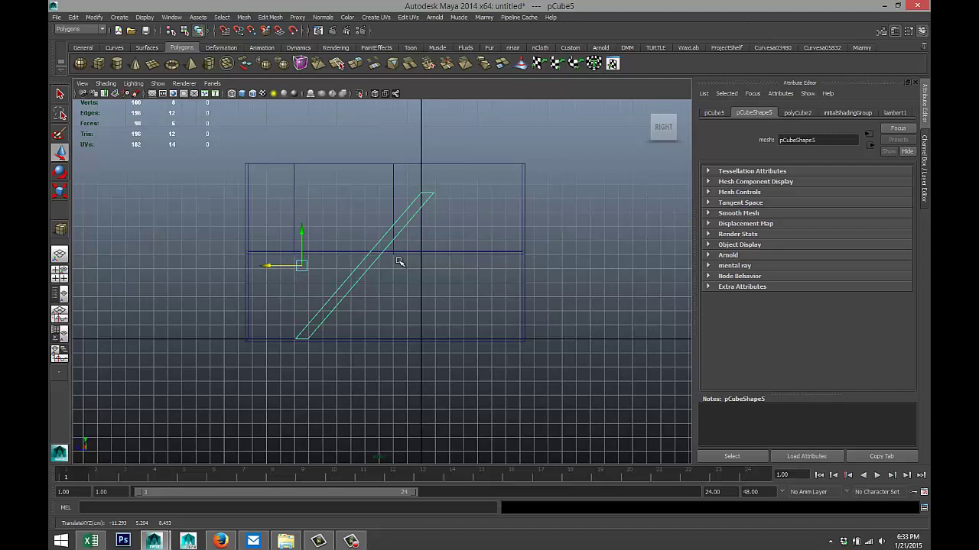
Move the ramp's top vertices to the upper floor surface at the floor opening's far edge, at Y about 6.27 and Z about 2.44.
right_click_drag(428, 194, 402, 195)
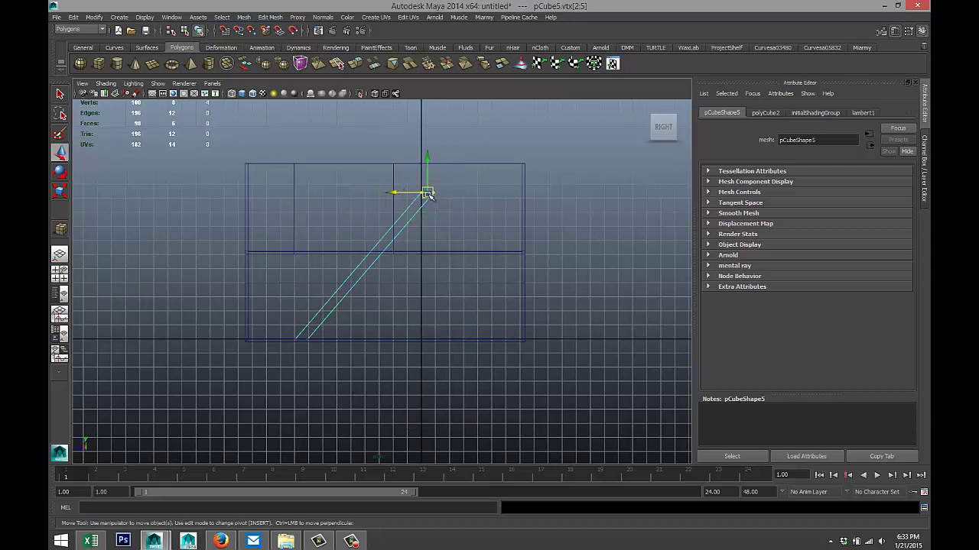
left_click_drag(428, 195, 389, 258)
scroll(386, 265, "up", 5)
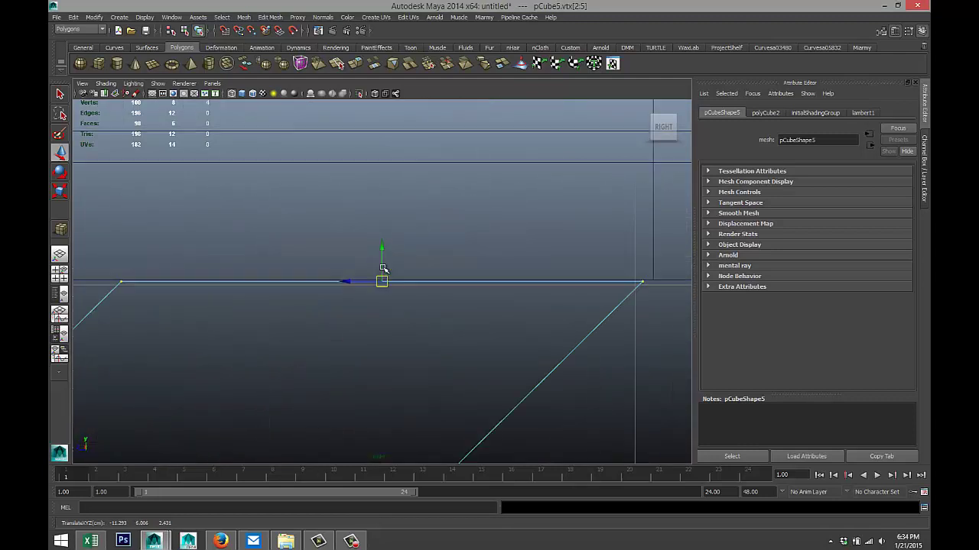
scroll(399, 281, "up", 5)
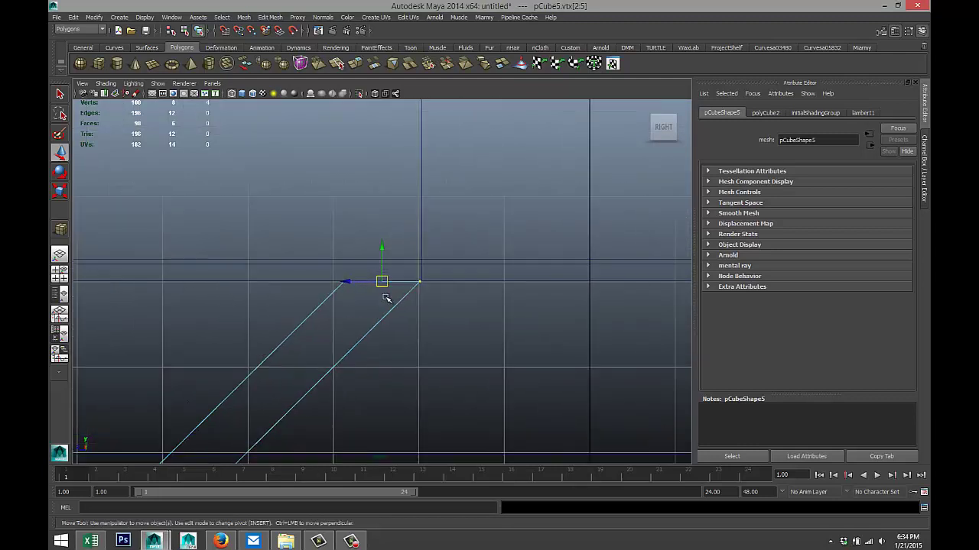
left_click_drag(382, 280, 380, 262)
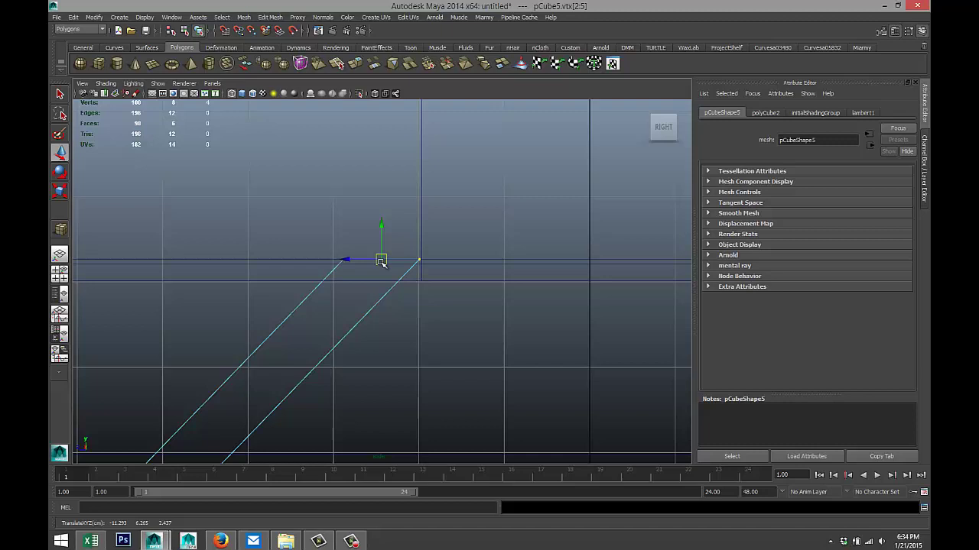
Examine in shaded perspective how the ramp's top end meets the side wall and the edges of the floor opening.
left_click(64, 276)
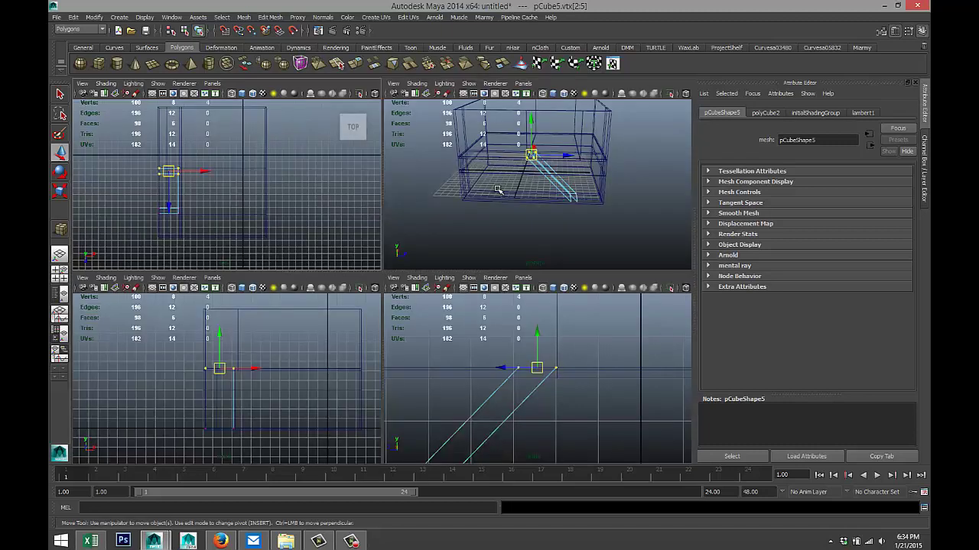
key("space")
key("5")
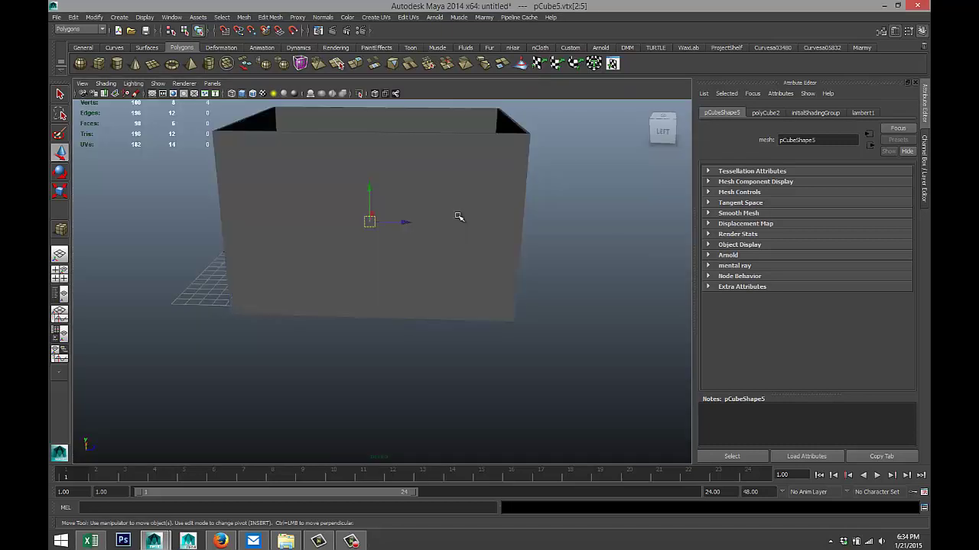
scroll(458, 219, "down", 3)
left_click_drag(464, 265, 286, 293, "alt")
scroll(332, 291, "up", 6)
left_click_drag(382, 227, 434, 345, "alt")
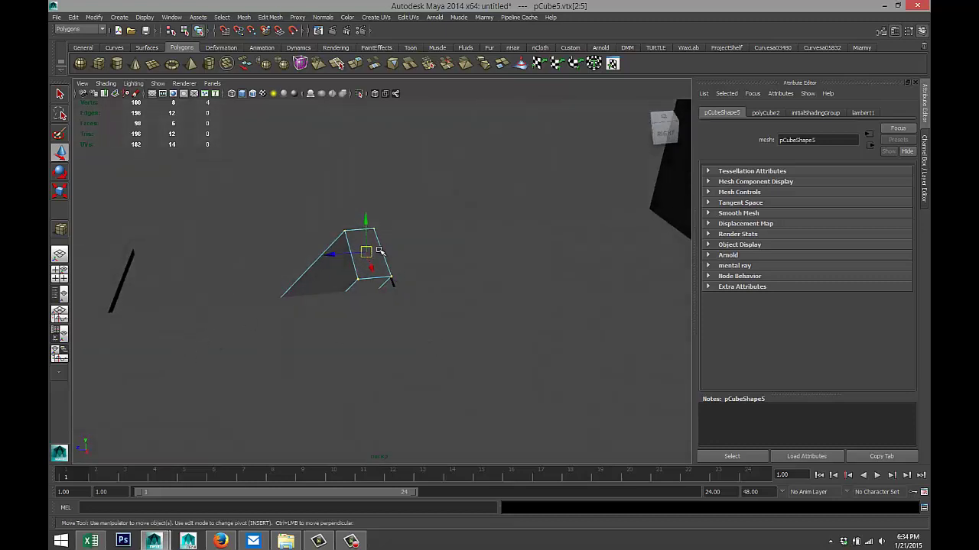
left_click_drag(344, 293, 461, 367, "alt")
left_click_drag(463, 283, 492, 322, "alt")
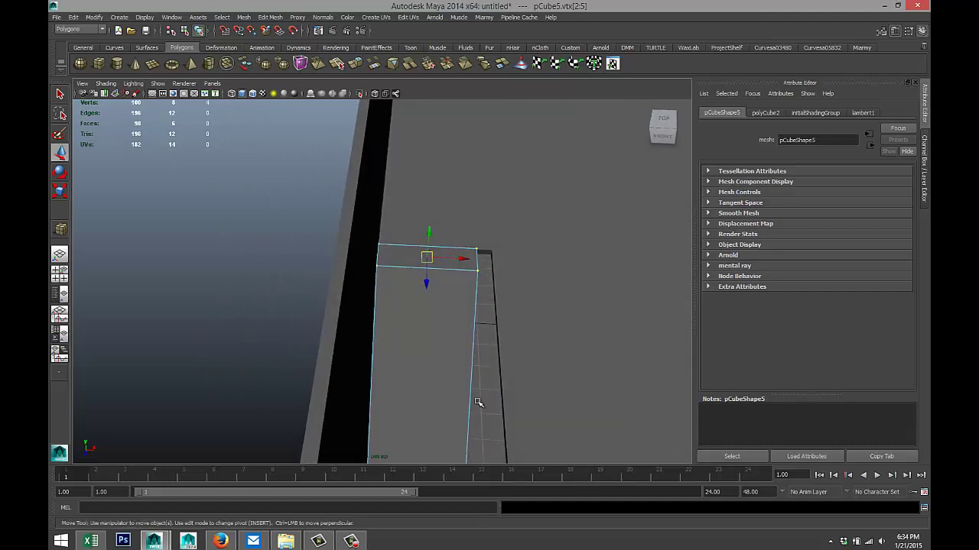
Step through the previous camera views and inspect the ramp's placement inside the building in wireframe.
key("bracketleft")
key("bracketleft")
key("bracketleft")
key("bracketright")
key("bracketright")
key("bracketright")
left_click_drag(438, 324, 462, 317, "alt")
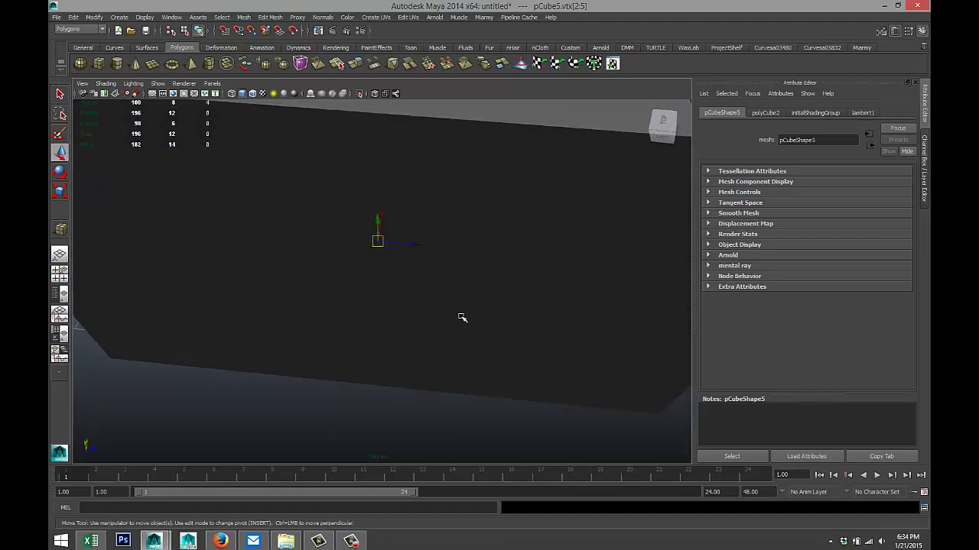
key("4")
scroll(430, 326, "down", 3)
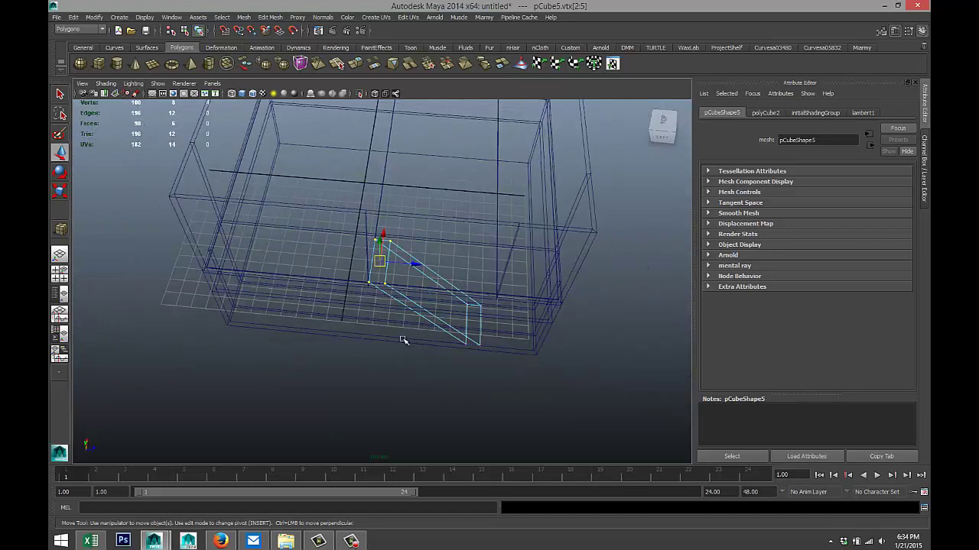
left_click_drag(408, 340, 321, 264, "alt")
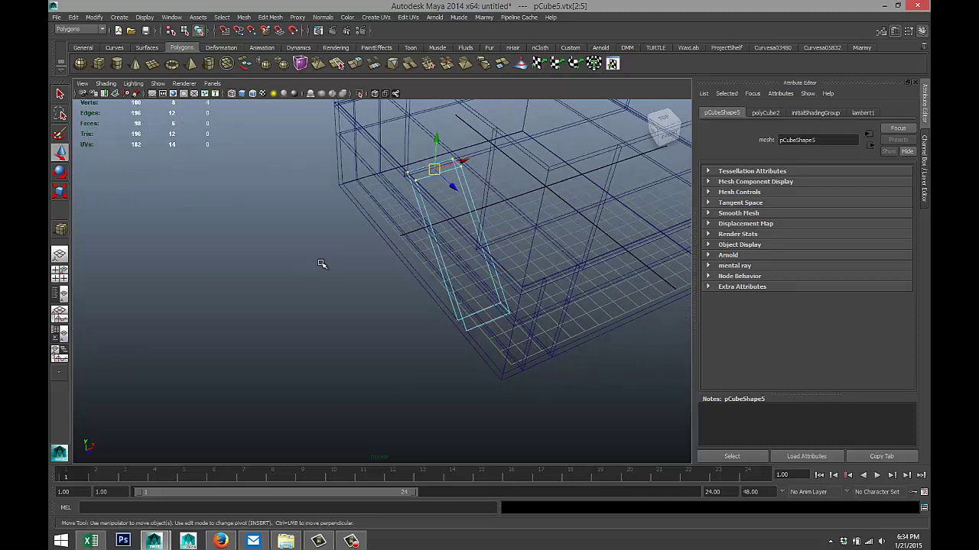
Create a low, wide polygon cube beside the building and scale its height by about 1.1.
left_click(99, 63)
mouse_move(208, 393)
left_mouse_down()
mouse_move(280, 388)
mouse_move(276, 365)
mouse_move(274, 375)
left_mouse_up()
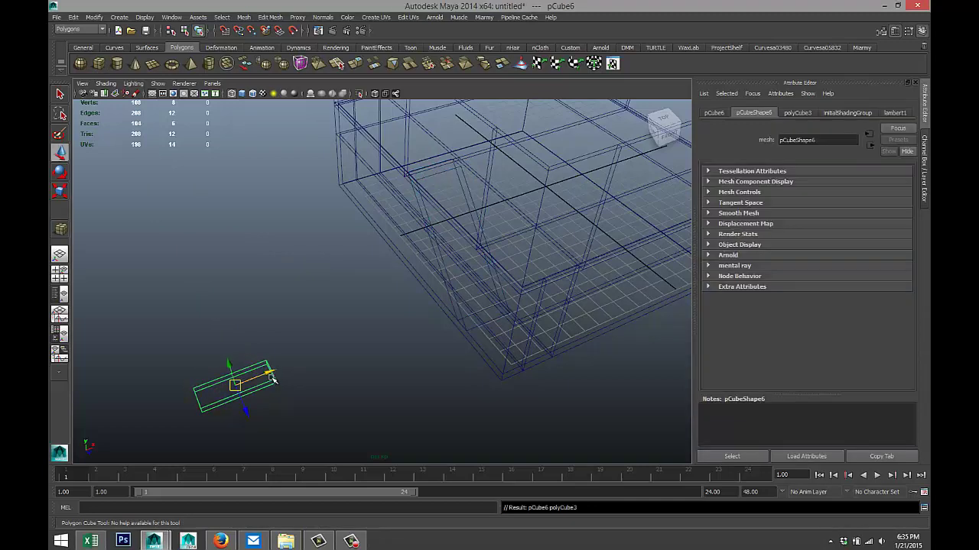
key("f")
left_click_drag(264, 390, 354, 351, "alt")
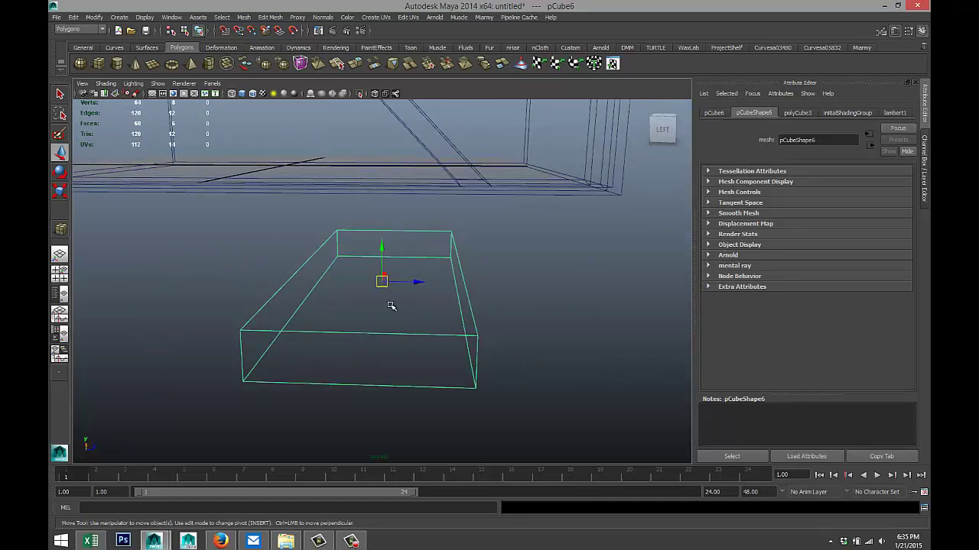
key("r")
left_click_drag(382, 230, 381, 231)
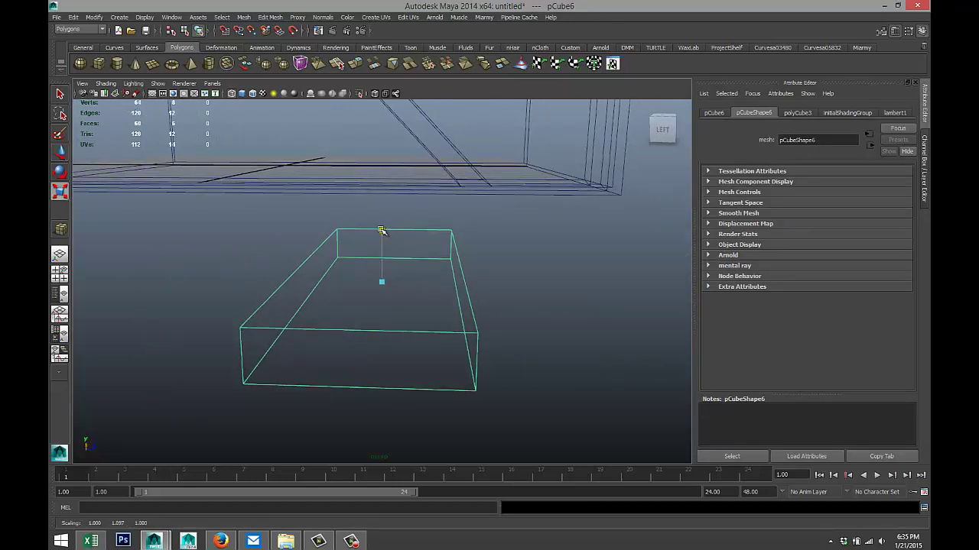
Extrude the low block's top face and extend it past one long side, centred at Y about 0.34 and Z about 6.88.
key("5")
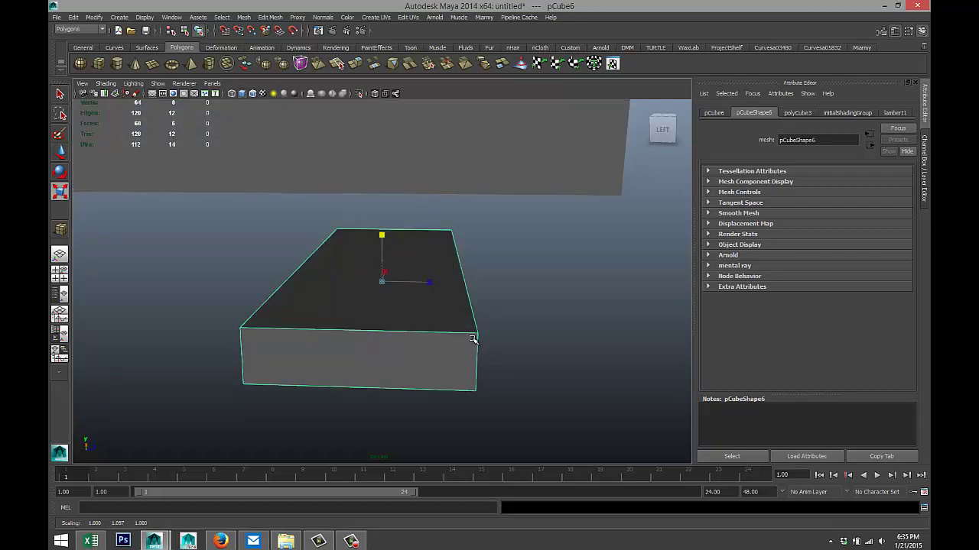
right_click_drag(427, 307, 433, 324)
left_click(439, 305)
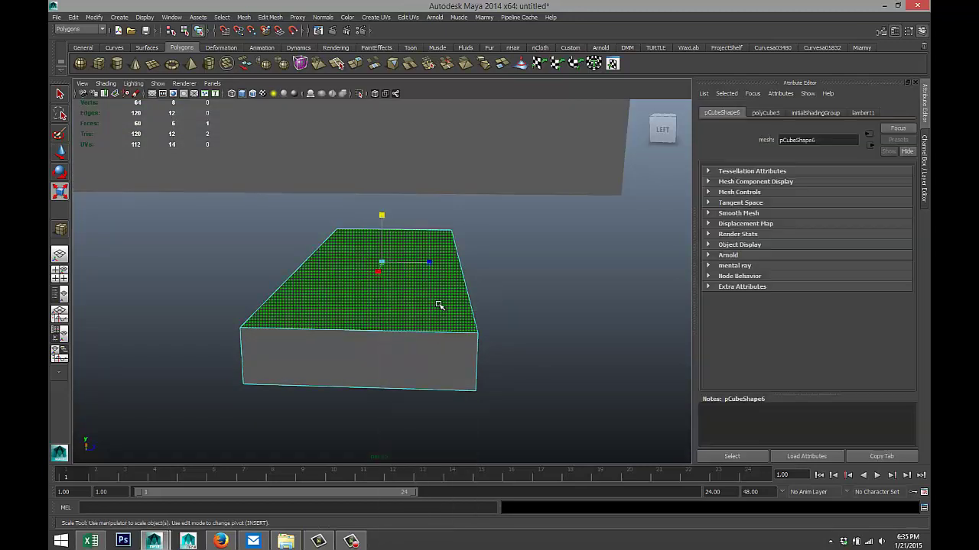
left_click(272, 18)
left_click(279, 65)
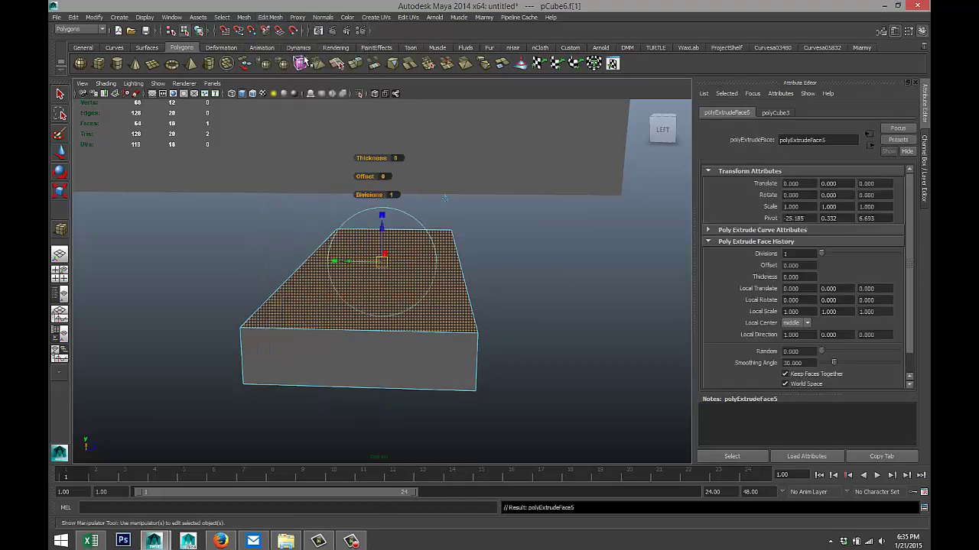
key("w")
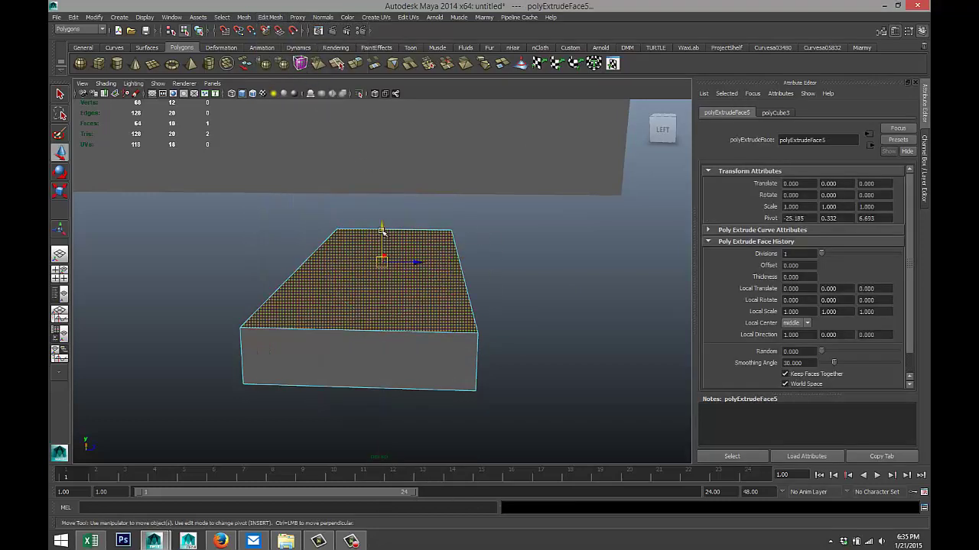
left_click_drag(380, 230, 436, 261)
key("r")
key("ctrl+z")
key("w")
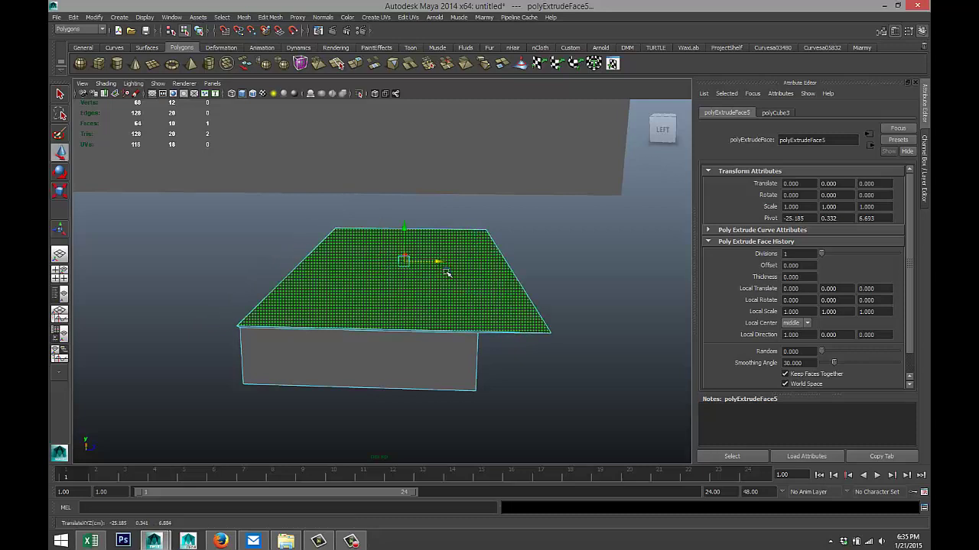
Extrude the widened top face again and raise it slightly to give the overhanging tread its thickness.
key("ctrl+e")
left_click_drag(405, 229, 404, 212)
left_click_drag(446, 280, 386, 348, "alt")
left_click(510, 329)
scroll(493, 326, "down", 2)
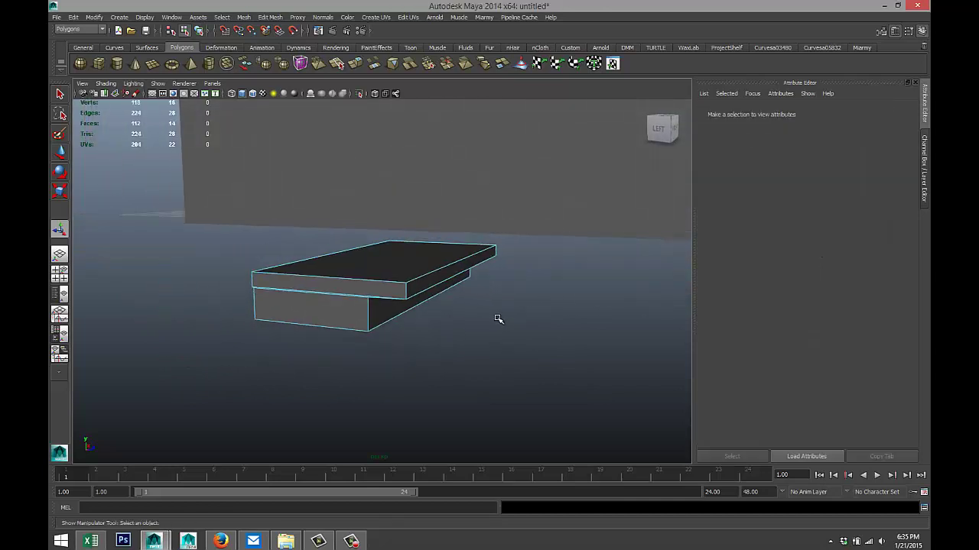
Bevel the upper and lower long edges along the tread's overhanging side.
middle_click_drag(498, 319, 442, 332, "alt")
scroll(398, 313, "up", 2)
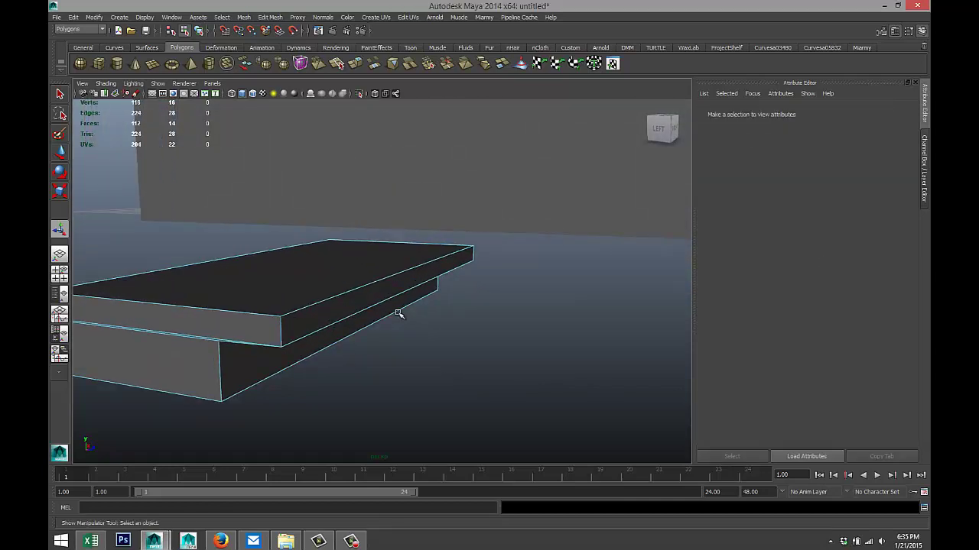
right_click_drag(348, 292, 350, 273)
left_click(356, 288)
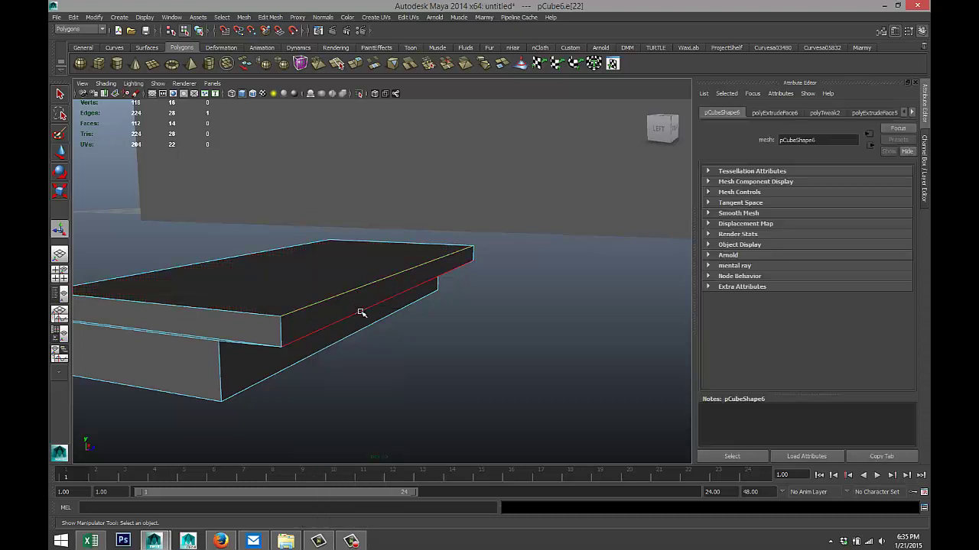
left_click(361, 313, "shift")
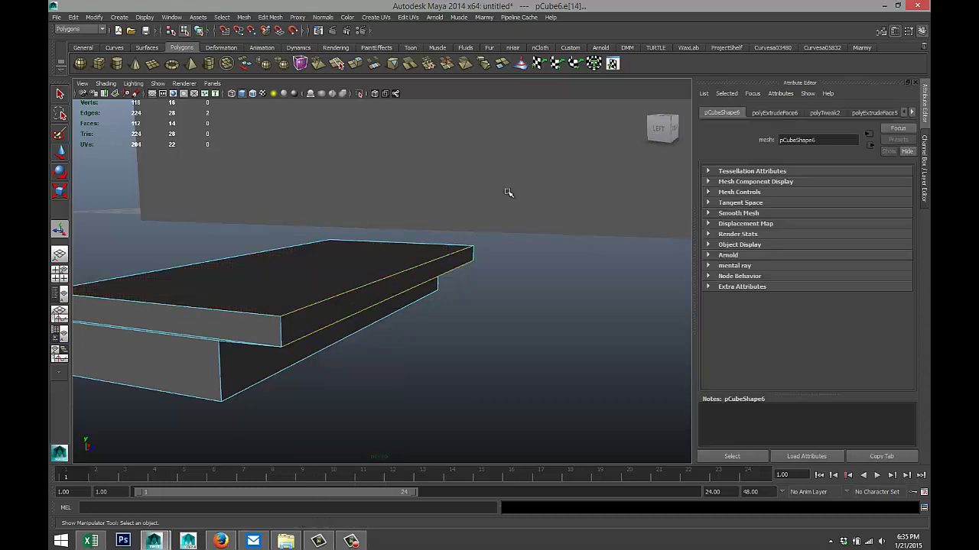
left_click(278, 19)
left_click(310, 338)
scroll(398, 335, "down", 3)
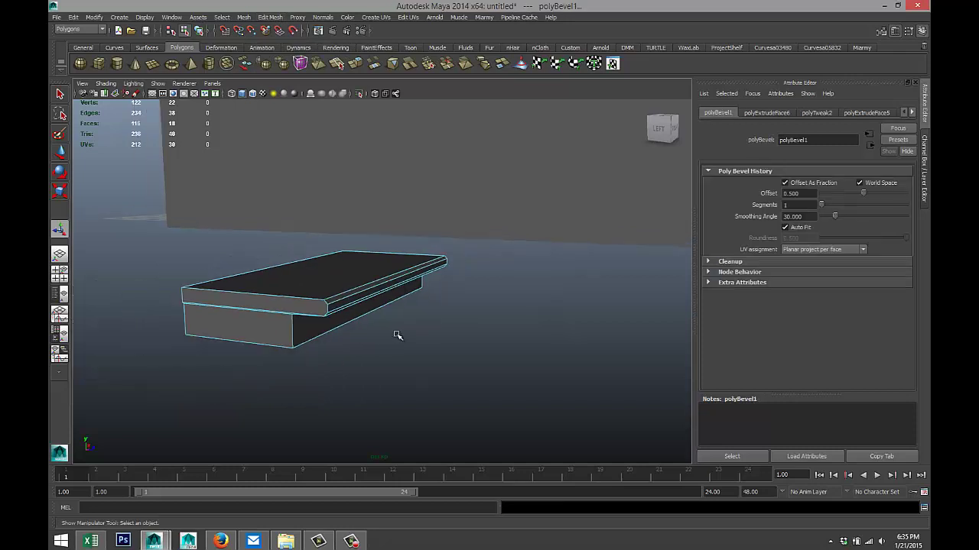
Select the whole step object and move it along X in the front view into the building beneath the floor opening, X about -11.23.
left_click_drag(398, 336, 491, 339, "alt")
scroll(488, 342, "down", 2)
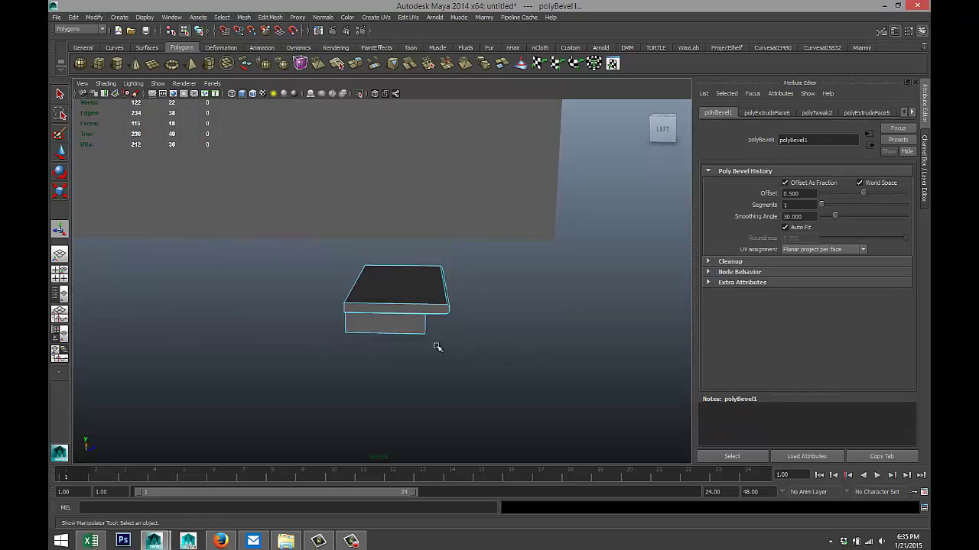
key("4")
left_click(60, 273)
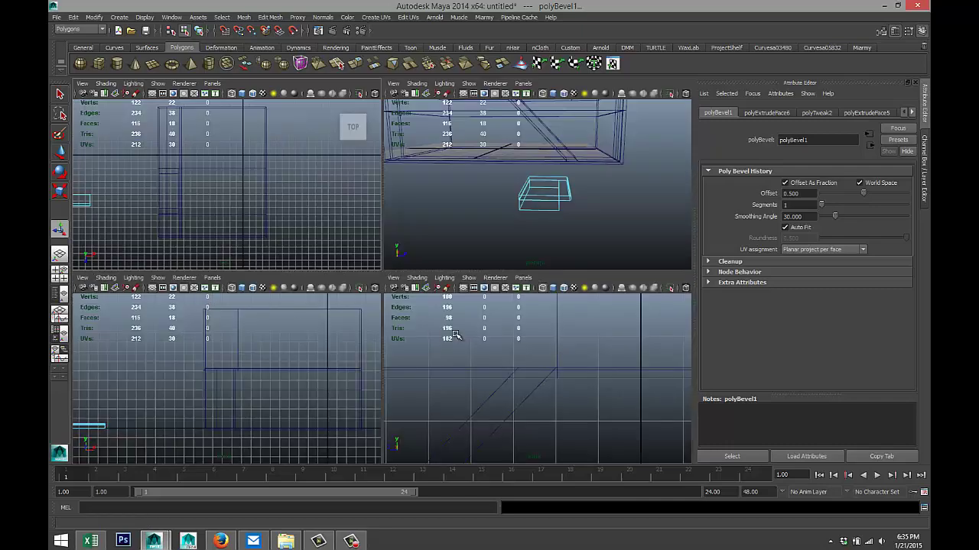
left_click(321, 355)
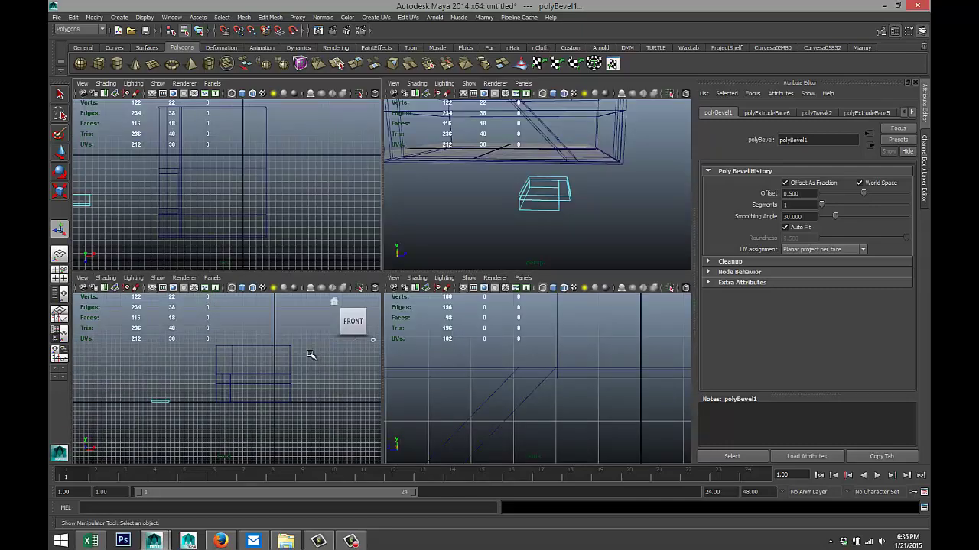
key("space")
scroll(266, 359, "up", 1)
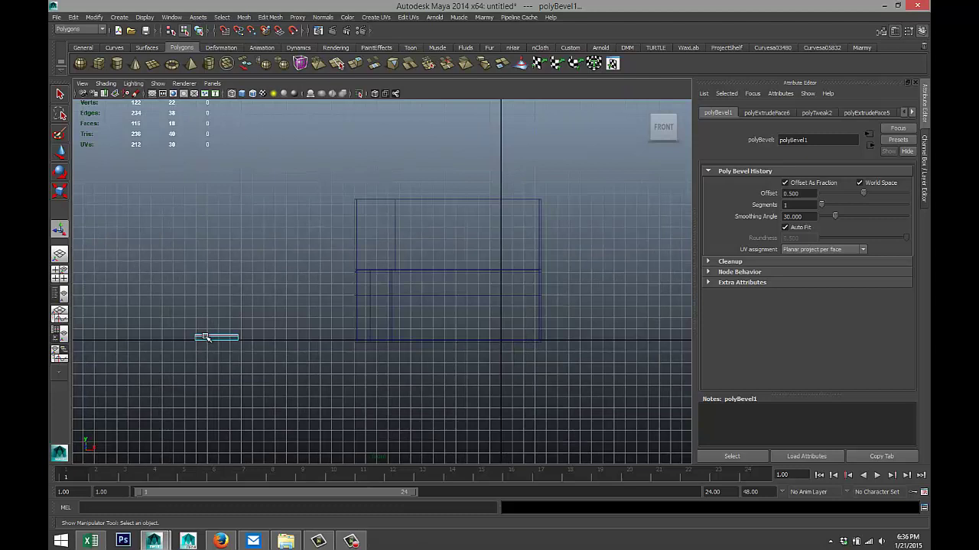
right_click_drag(218, 337, 184, 314)
left_click_drag(183, 314, 277, 408)
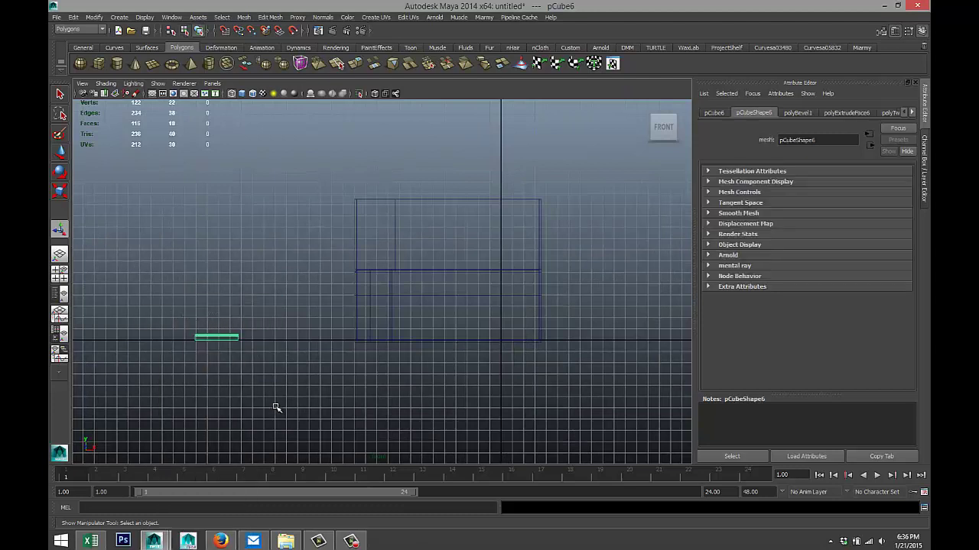
key("w")
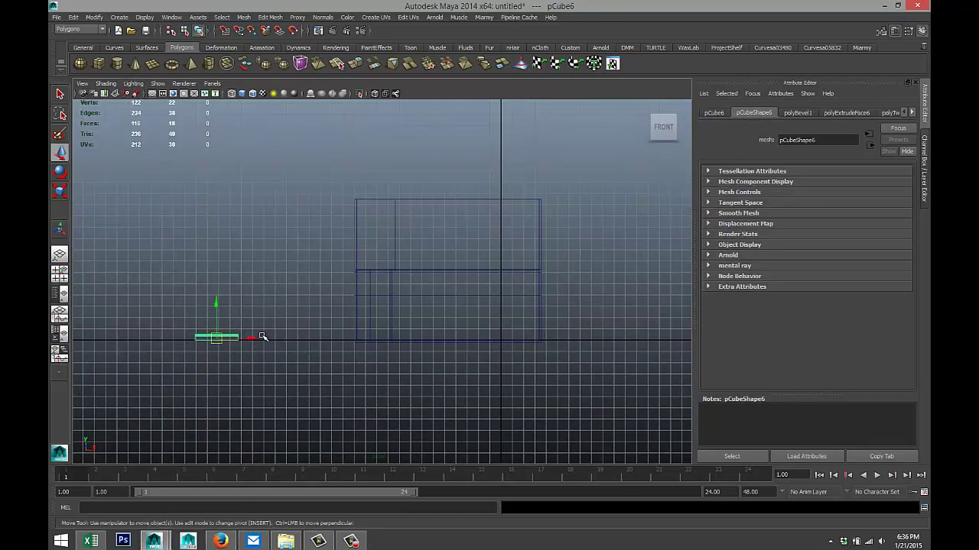
left_click_drag(256, 339, 411, 340)
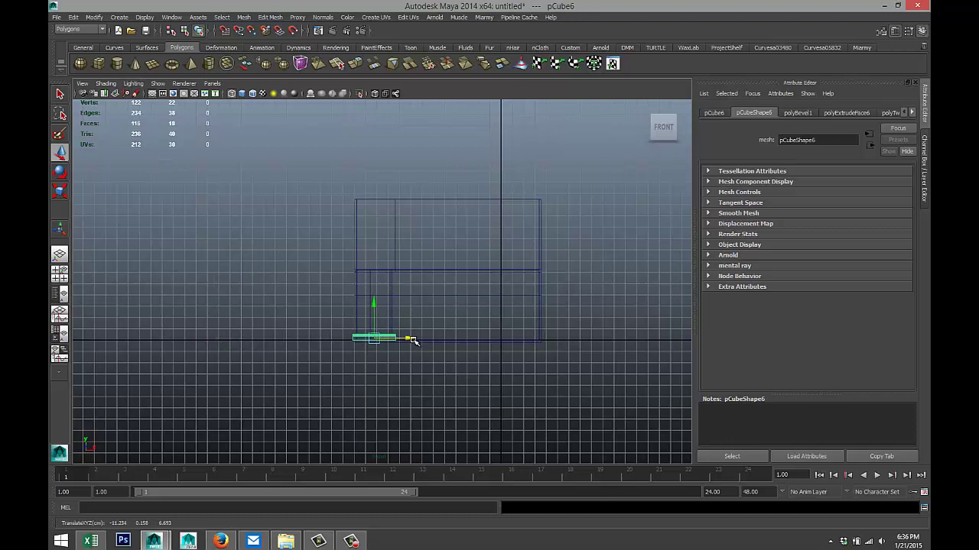
Fine-position the step along X in the front view so its end sits flush with the inner wall face, at X about -10.85.
key("f")
scroll(408, 345, "down", 5)
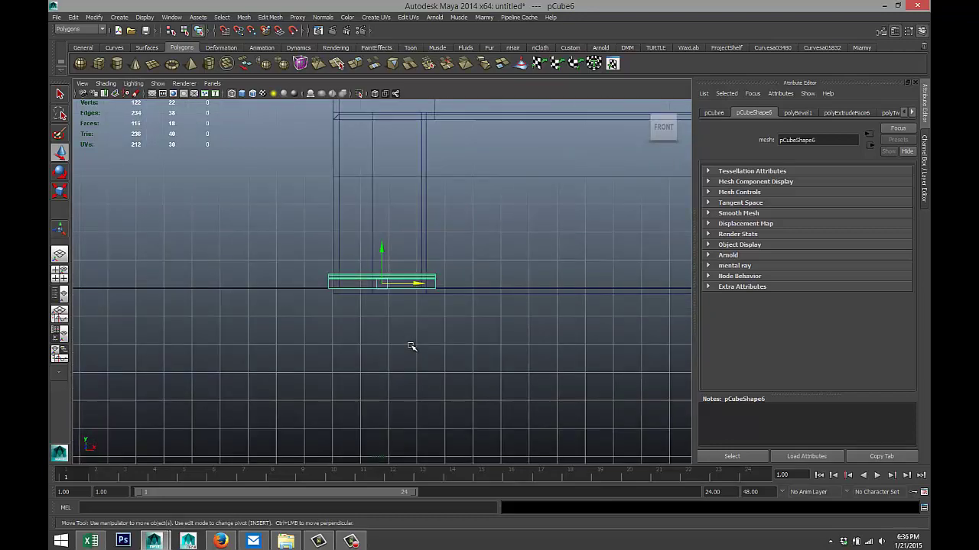
scroll(410, 341, "up", 2)
scroll(409, 342, "up", 3)
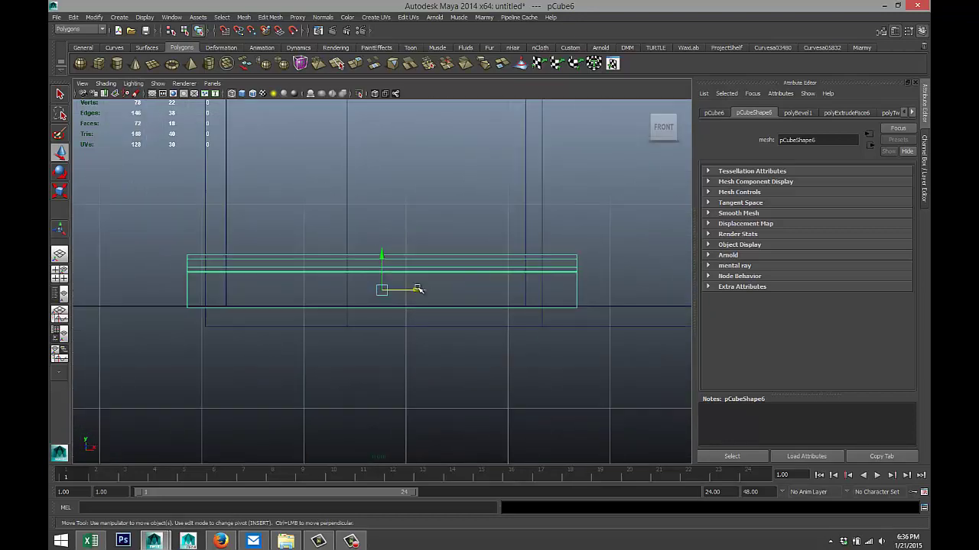
left_click_drag(418, 289, 457, 297)
scroll(451, 305, "down", 8)
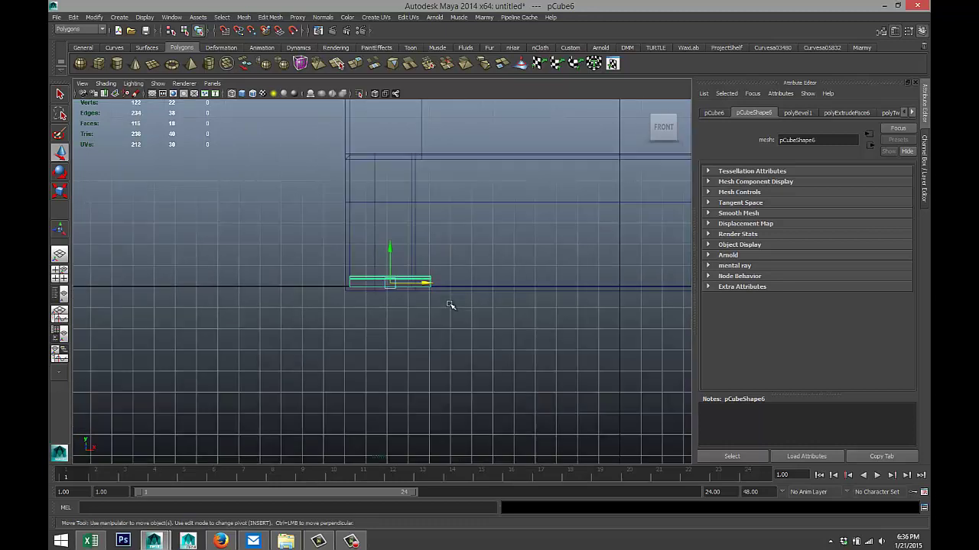
Duplicate the step and raise the copy in the side view to sit directly on top of the original, at Y about 0.69.
left_click(61, 274)
scroll(497, 375, "down", 9)
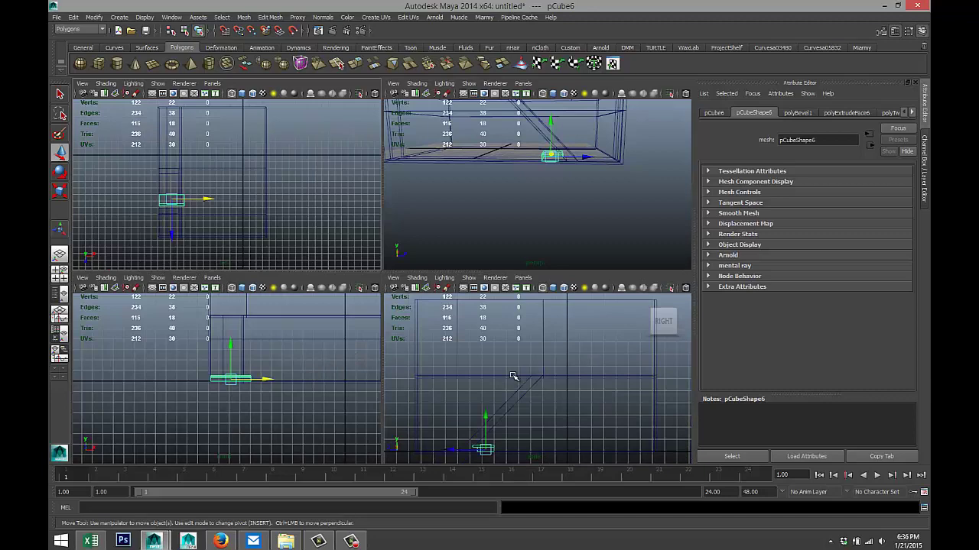
key("space")
scroll(468, 396, "up", 2)
scroll(388, 389, "up", 1)
middle_click_drag(388, 390, 520, 258, "alt")
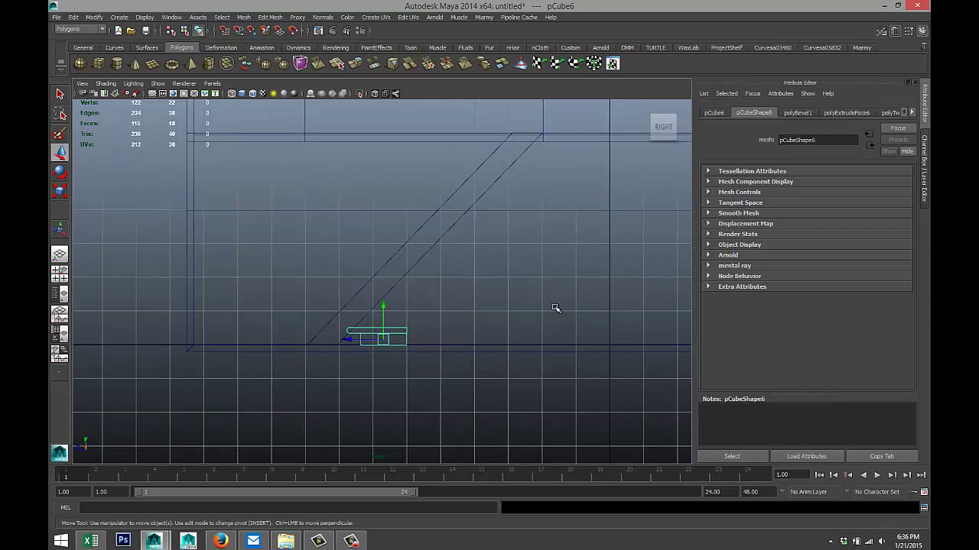
key("ctrl+d")
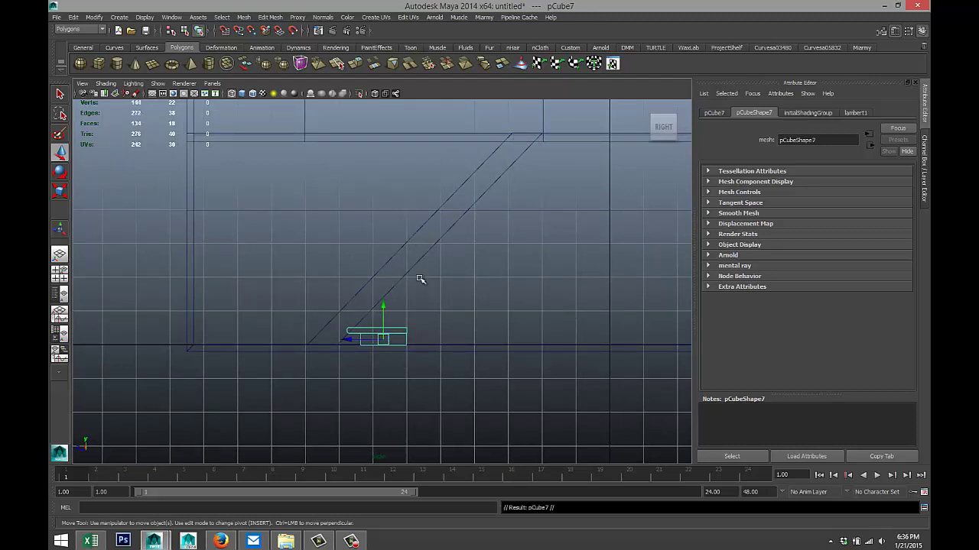
left_click_drag(384, 306, 386, 288)
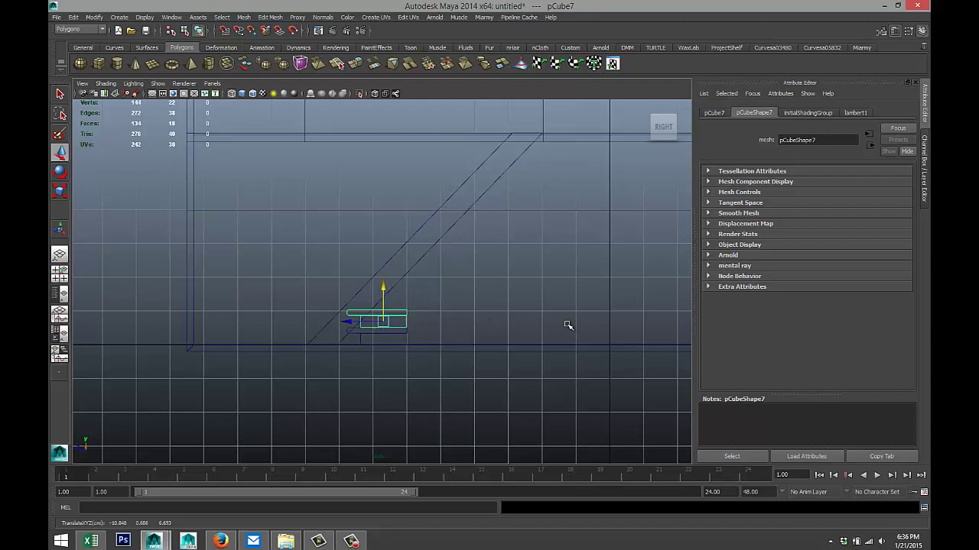
Repeat the duplication with the same upward offset eleven more times, stacking the copies to just above the upper floor.
key("shift+d")
key("shift+d")
key("shift+d")
key("shift+d")
key("shift+d")
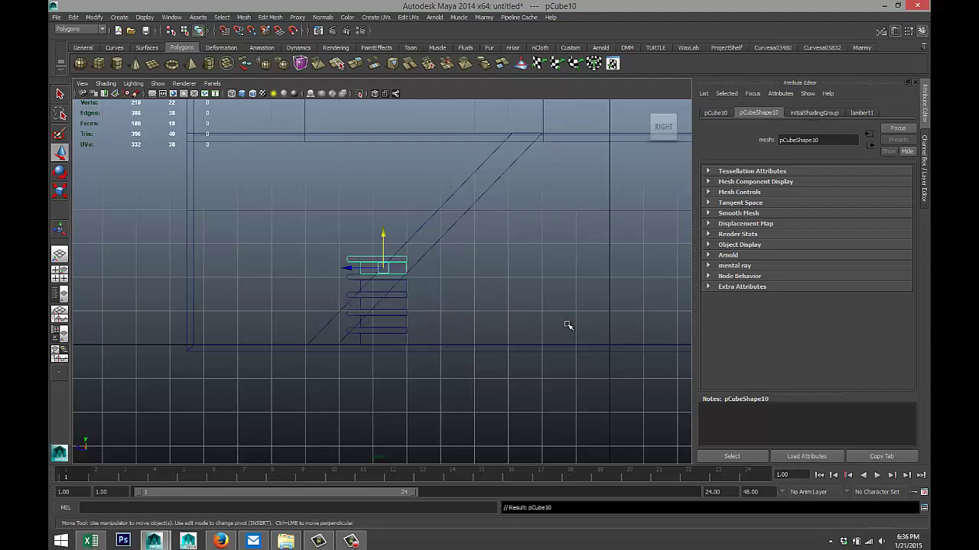
key("shift+d")
key("shift+d")
key("shift+d")
key("shift+d")
key("shift+d")
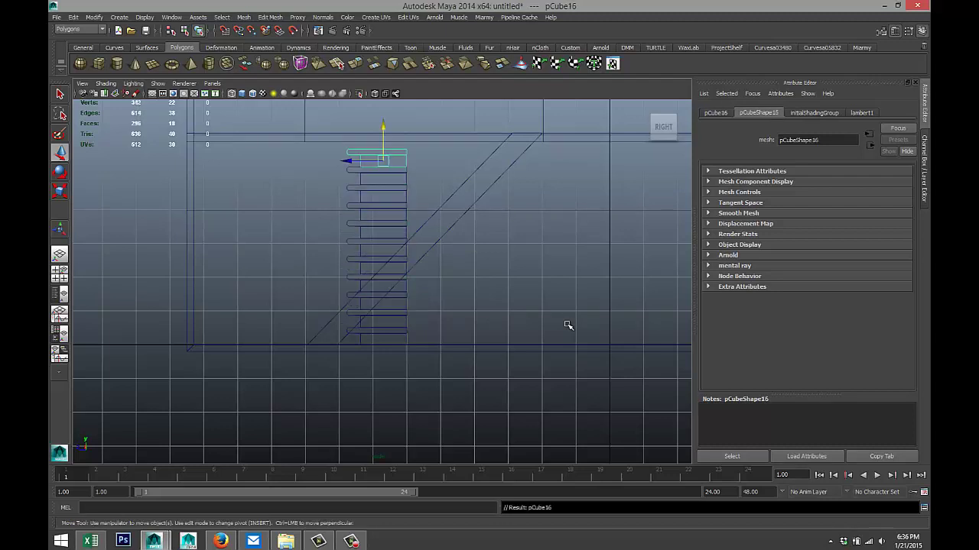
key("shift+d")
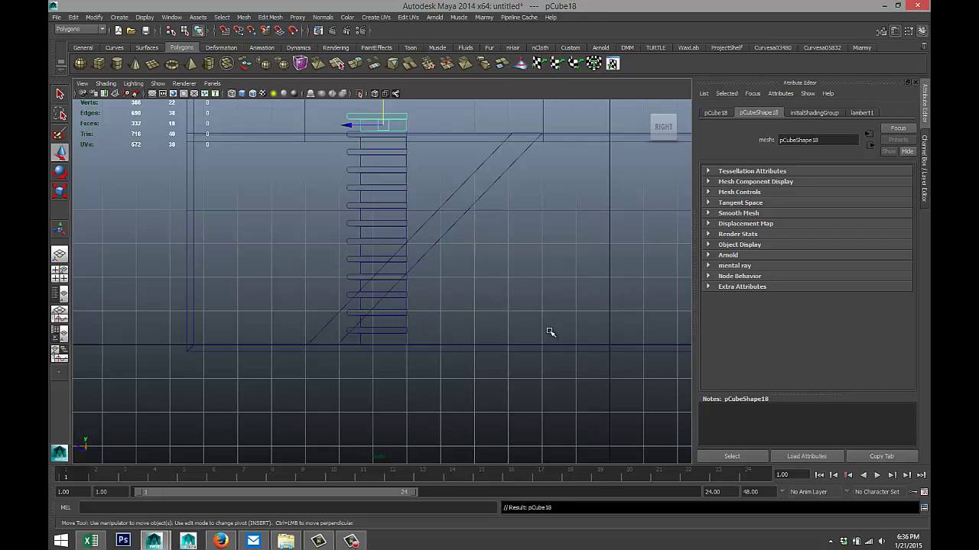
Select all the stacked steps together, leaving the ramp and the building boxes out of the selection.
scroll(498, 316, "down", 2)
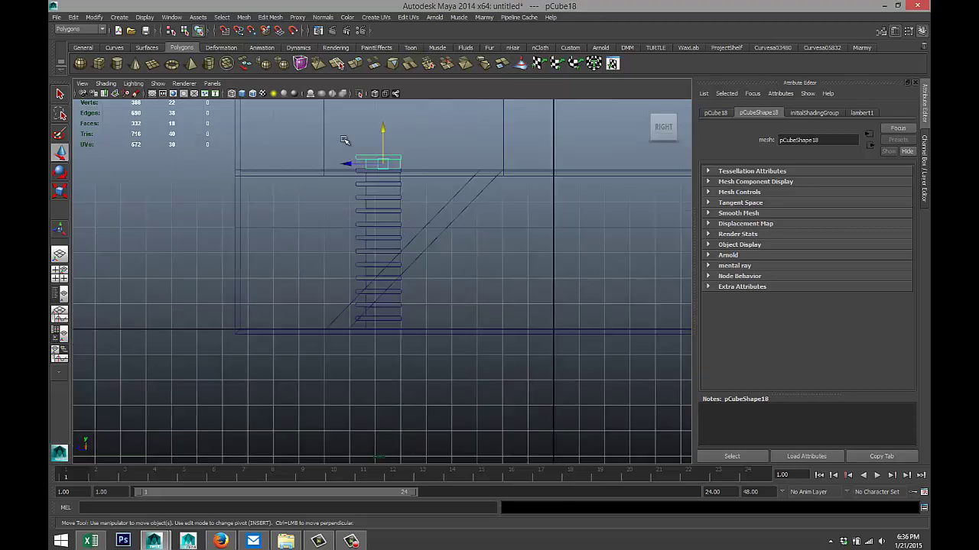
left_click_drag(377, 293, 385, 350)
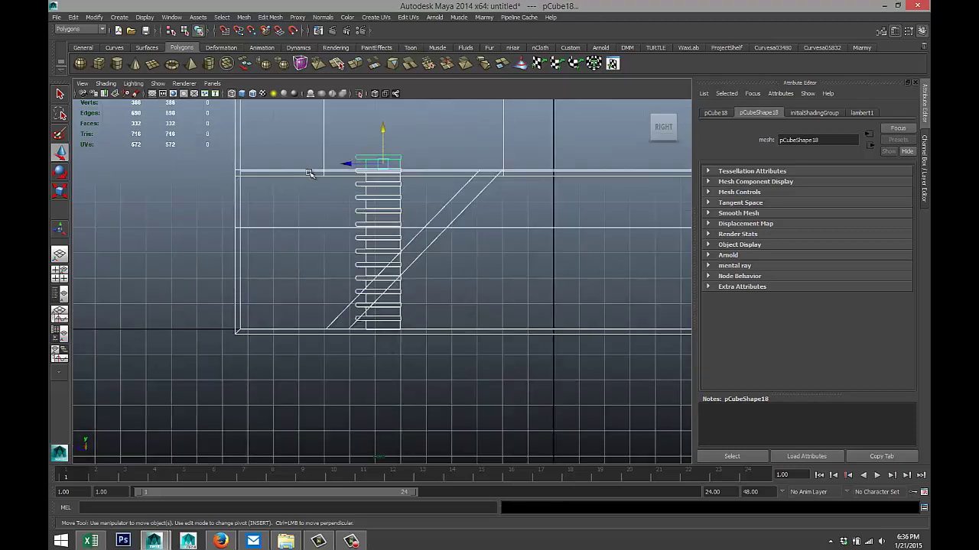
left_click_drag(297, 283, 293, 358, "ctrl")
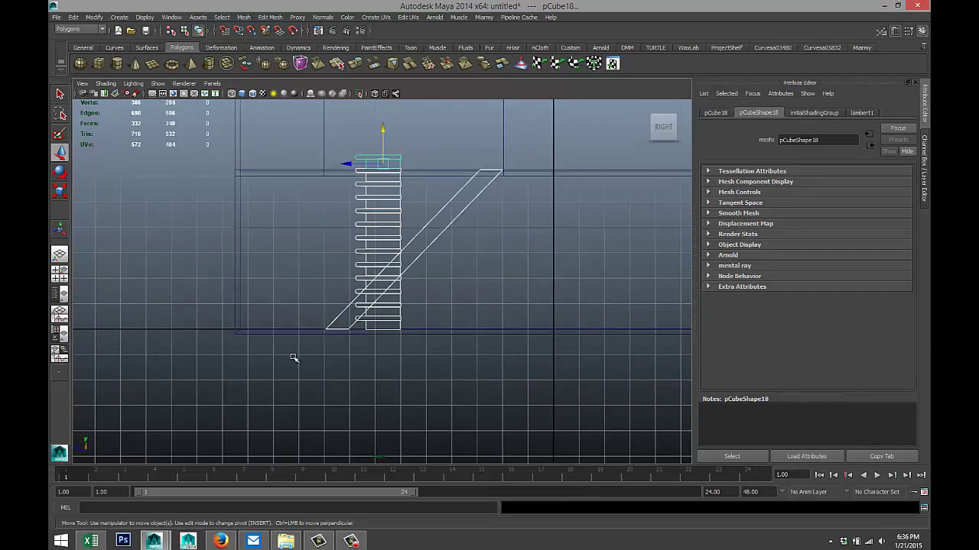
left_click(497, 250)
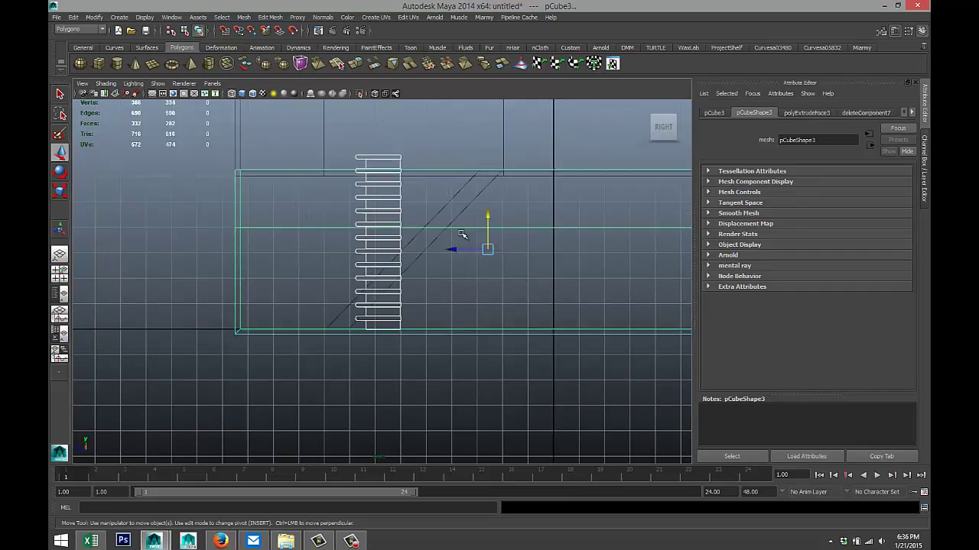
left_click(480, 228, "shift")
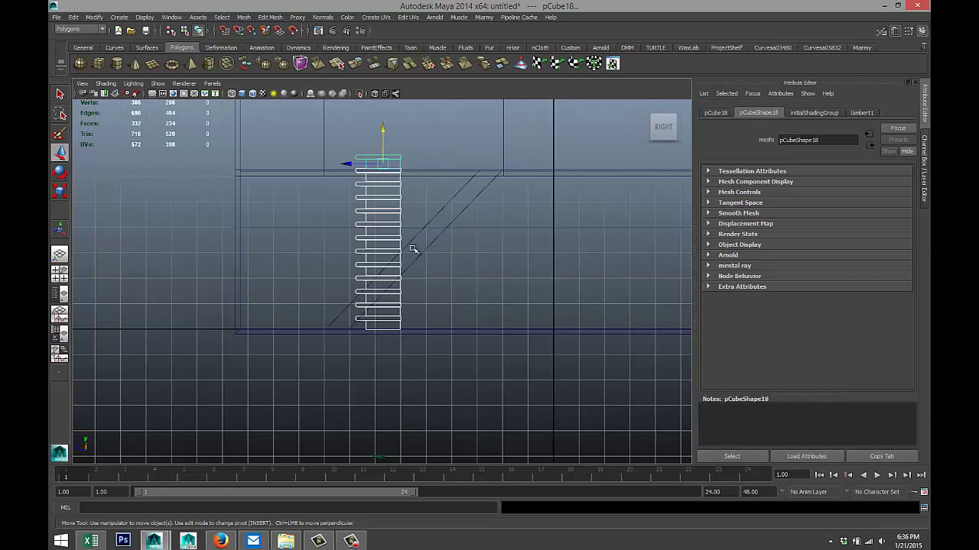
Try to scale the selected steps' height to about 0.75.
key("r")
left_click_drag(383, 164, 385, 162)
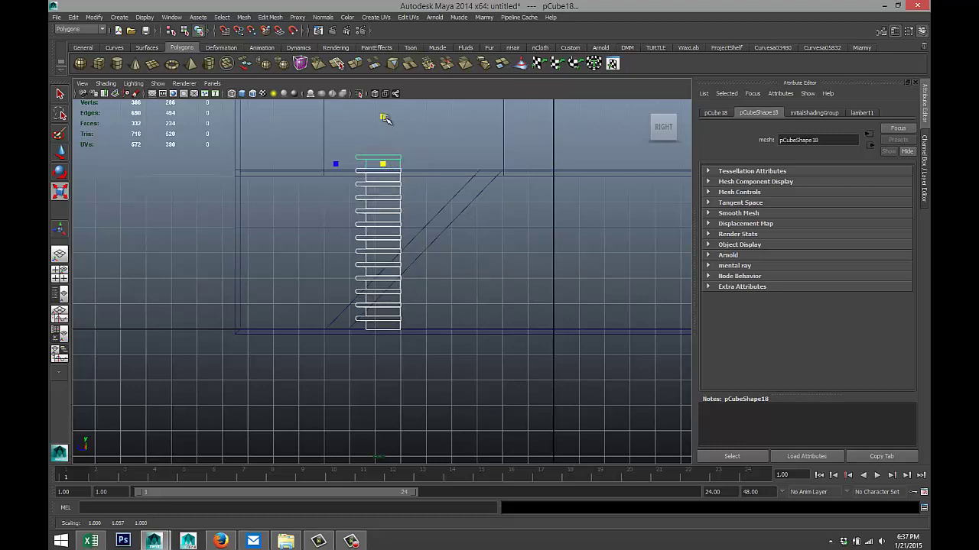
left_click_drag(384, 119, 384, 129)
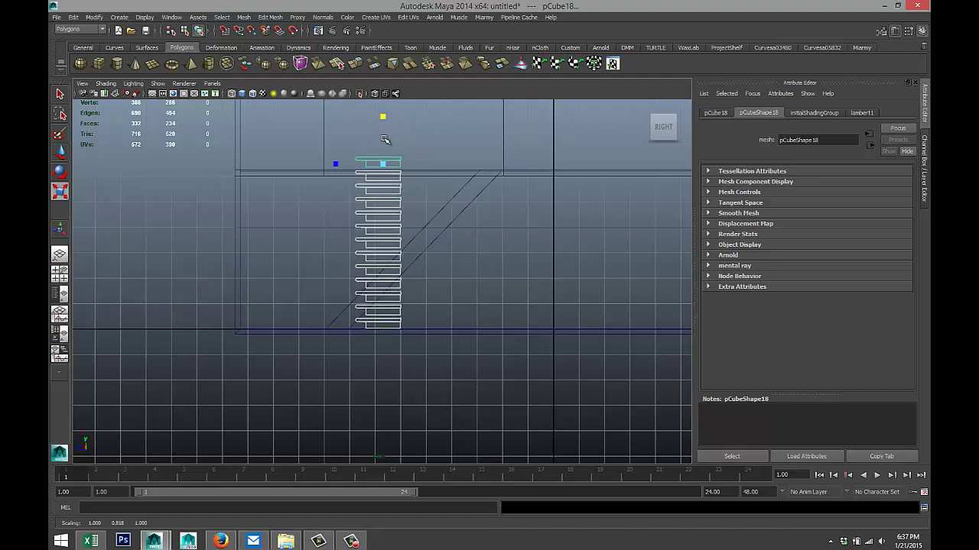
key("ctrl+z")
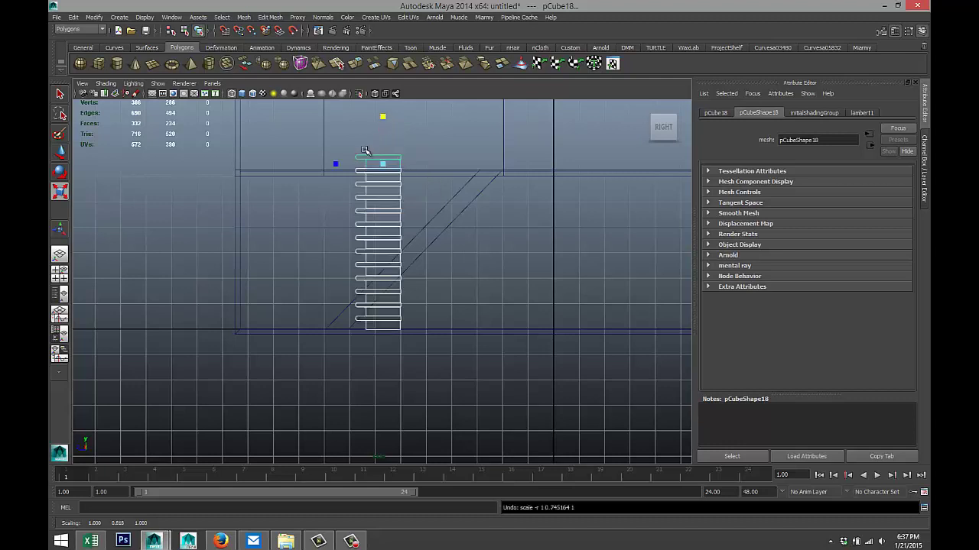
Combine the selected stacked steps into one mesh and center its pivot.
left_click(243, 17)
left_click(260, 36)
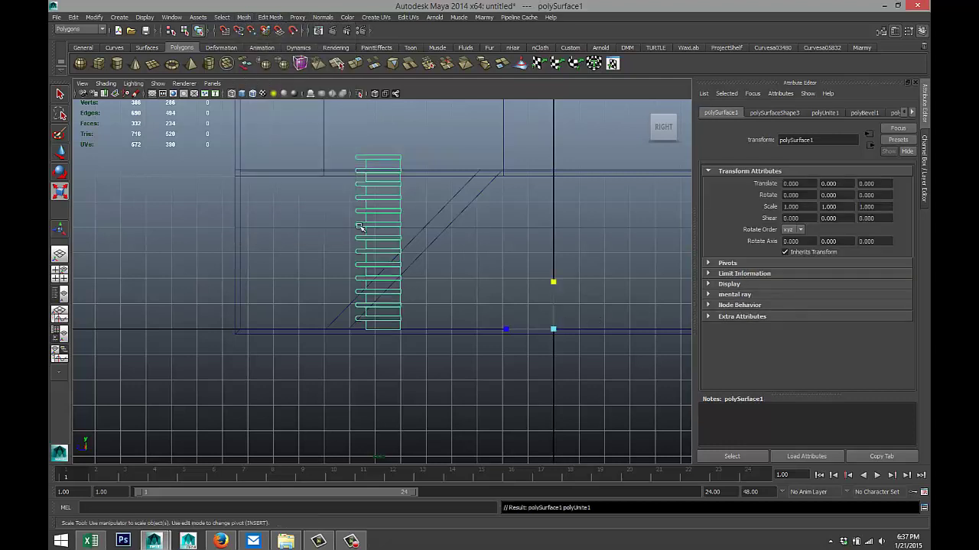
left_click(94, 17)
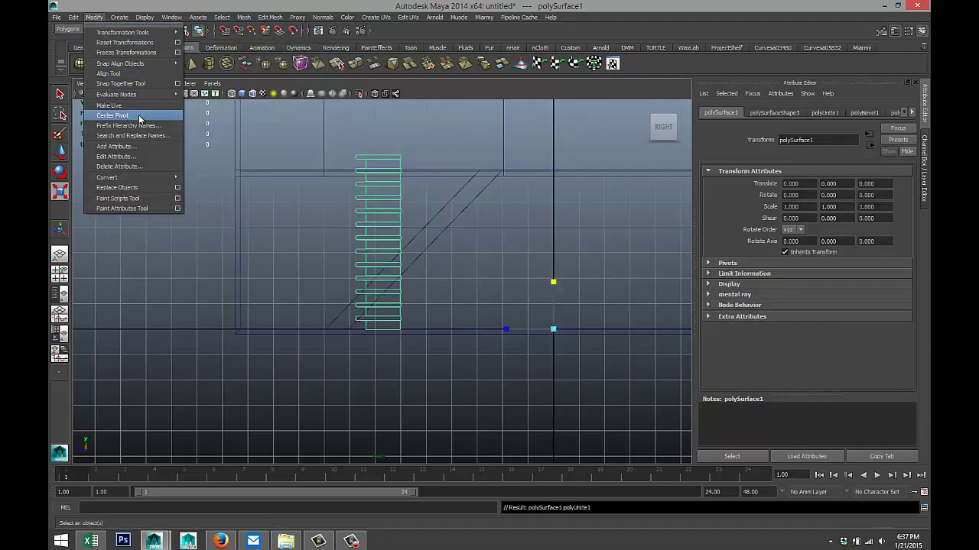
left_click(140, 116)
Scale the combined stack uniformly to about 0.87 and lower it to Y about -0.41, fitting it between the two floors.
left_click_drag(378, 242, 367, 246)
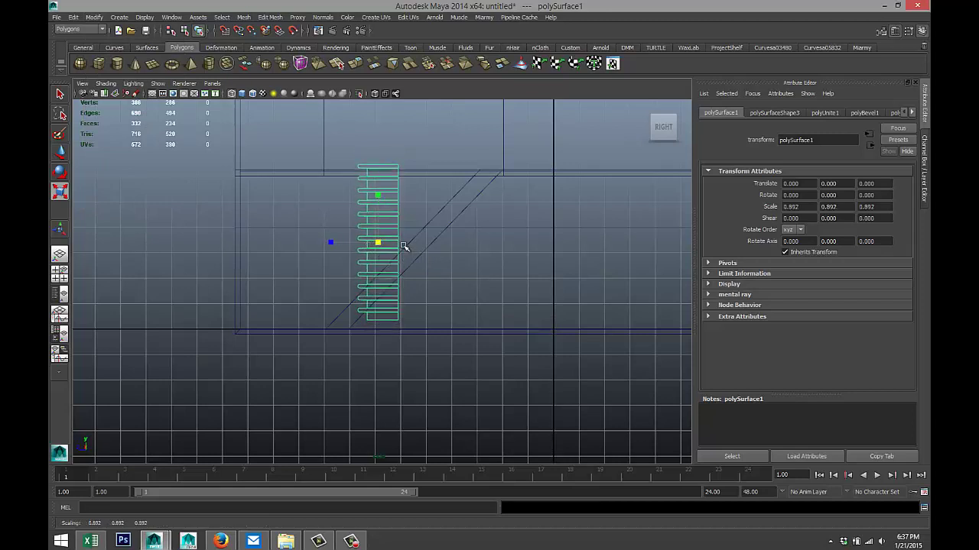
key("w")
left_click_drag(377, 207, 379, 218)
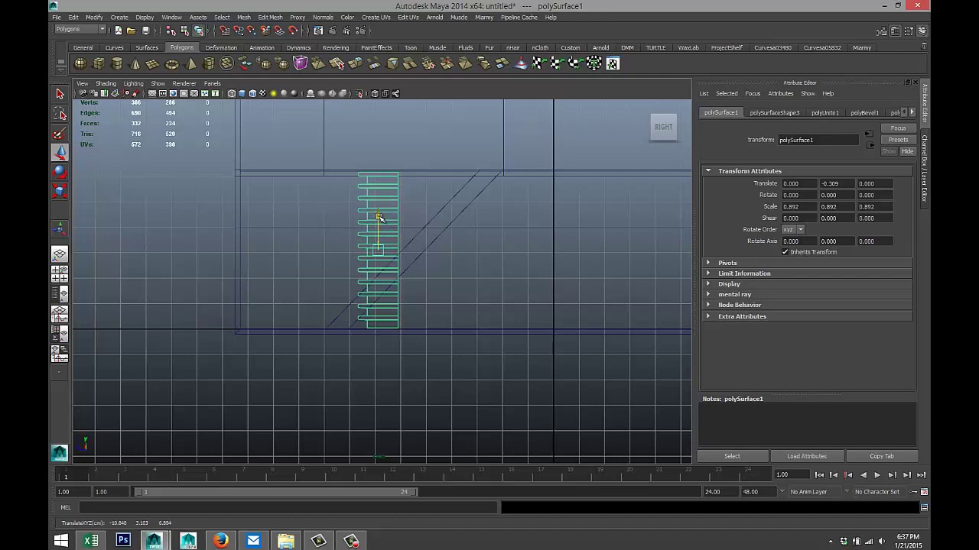
key("r")
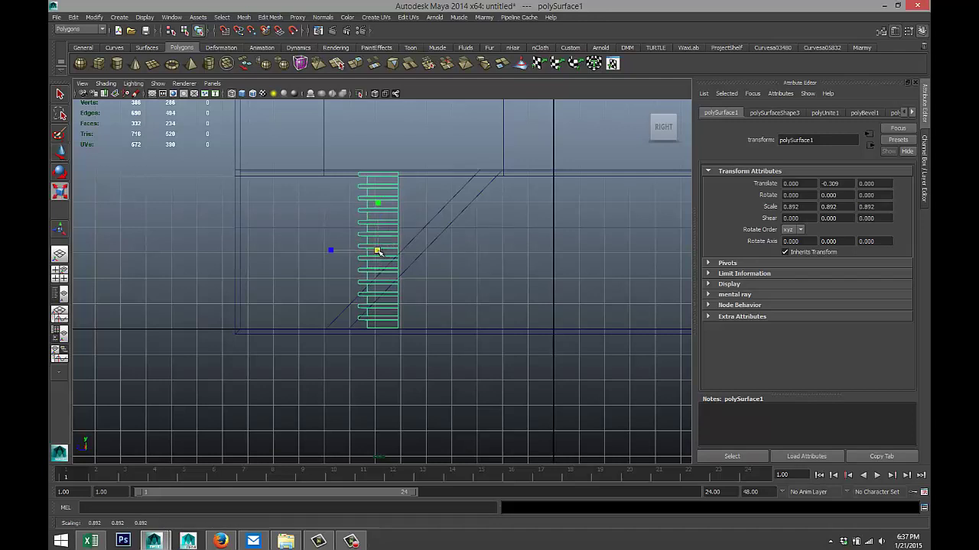
left_click_drag(377, 251, 377, 251)
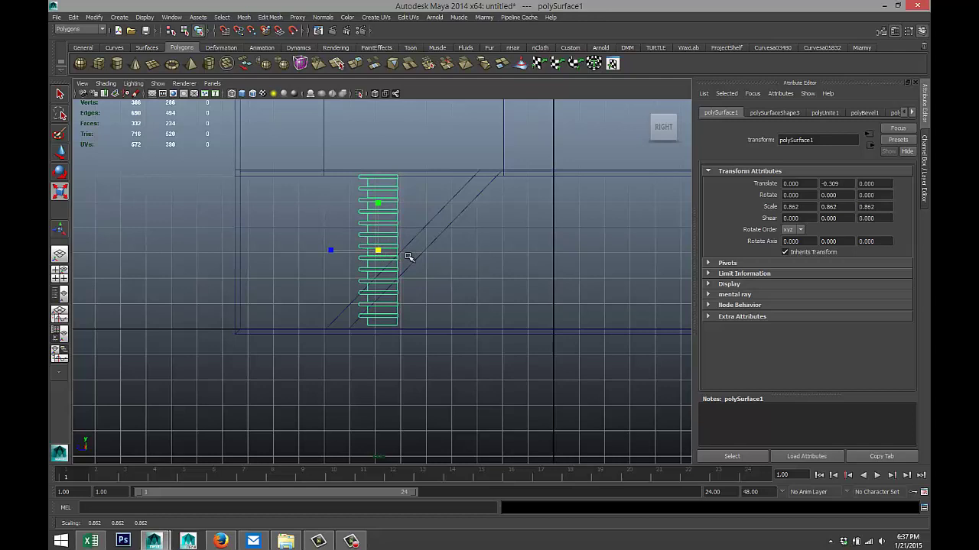
key("w")
left_click_drag(378, 216, 379, 220)
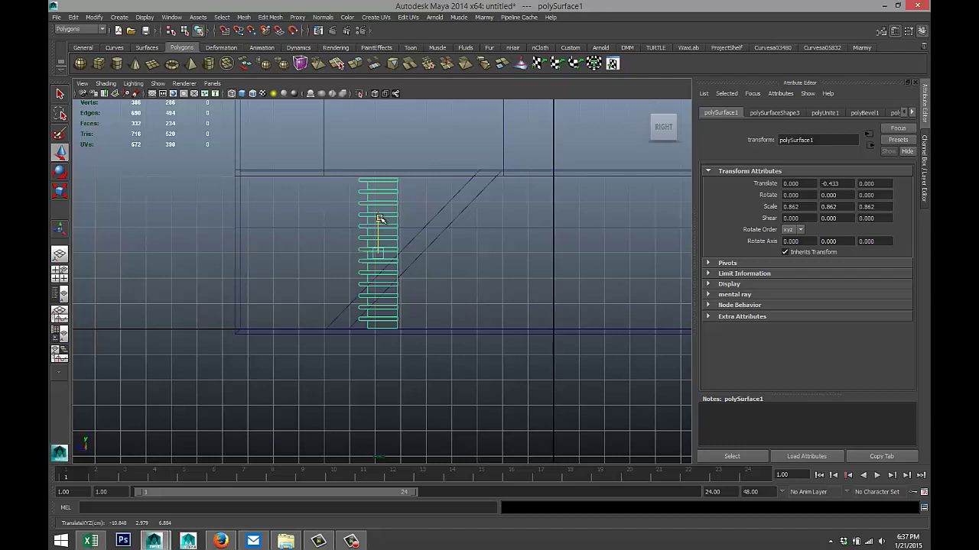
key("r")
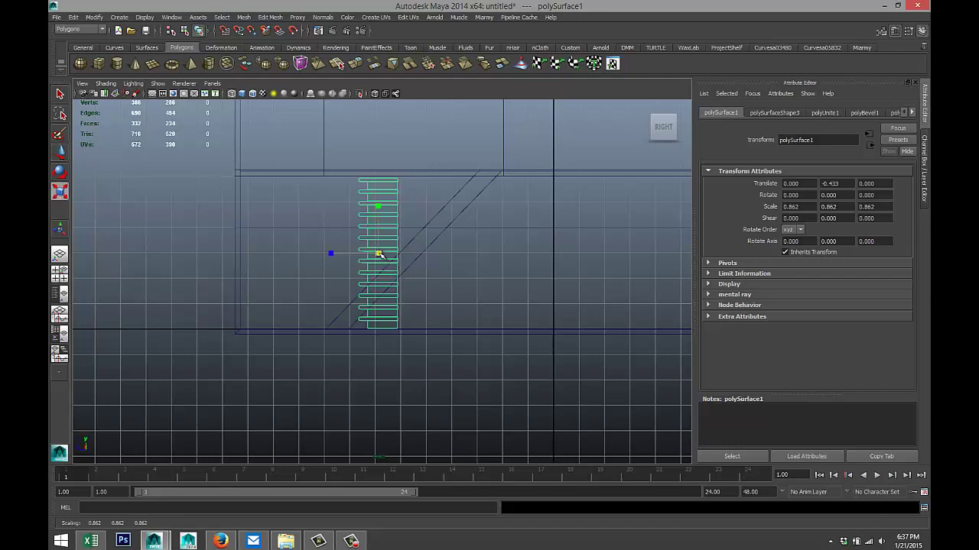
left_click_drag(380, 255, 381, 254)
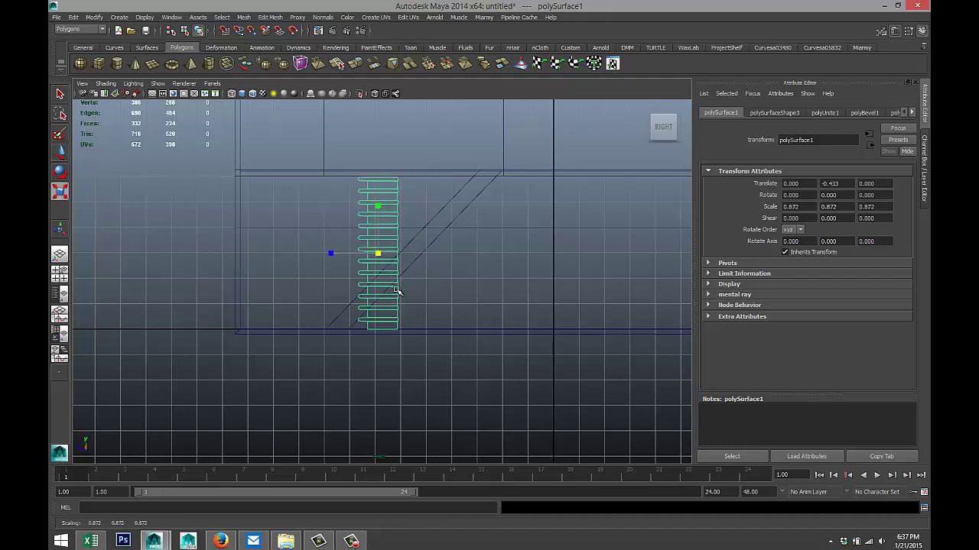
key("w")
left_click_drag(381, 226, 378, 222)
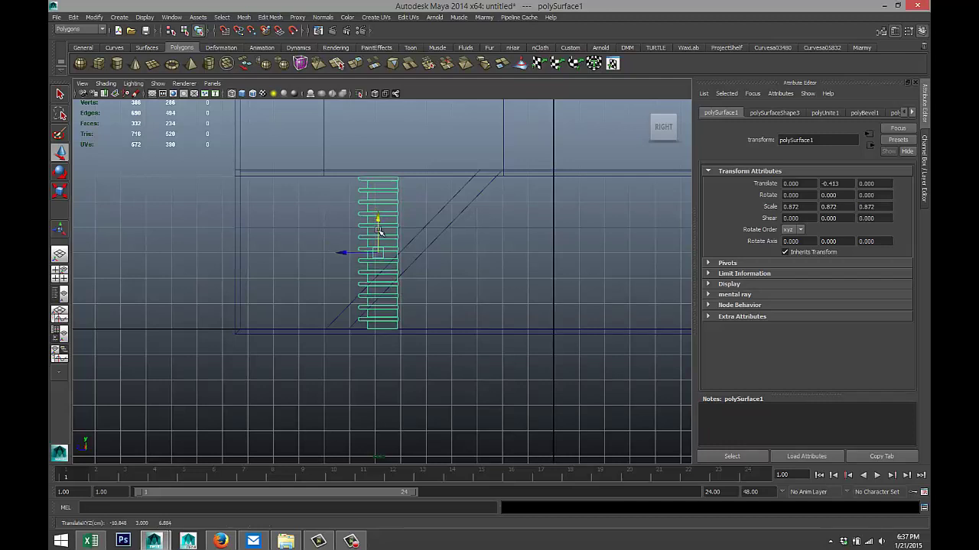
Separate the combined stack into individual steps and select only the steps, leaving out the ramp and building boxes.
left_click(240, 19)
left_click(282, 40)
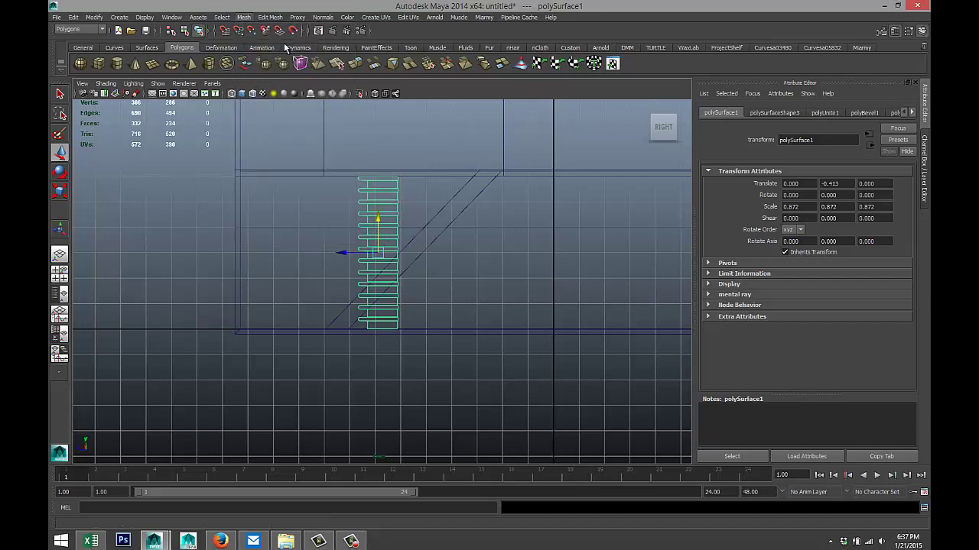
left_click(363, 185)
left_click_drag(391, 274, 395, 312)
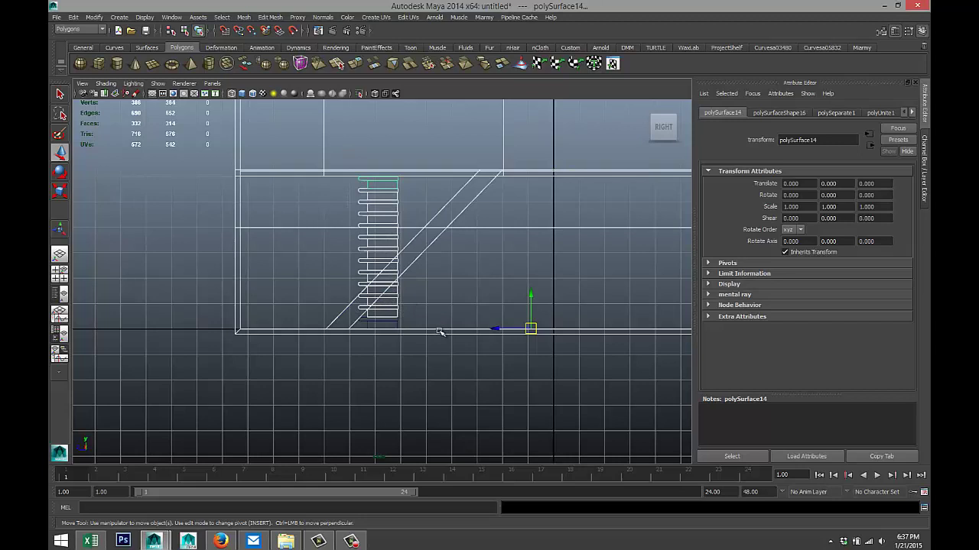
key("Up")
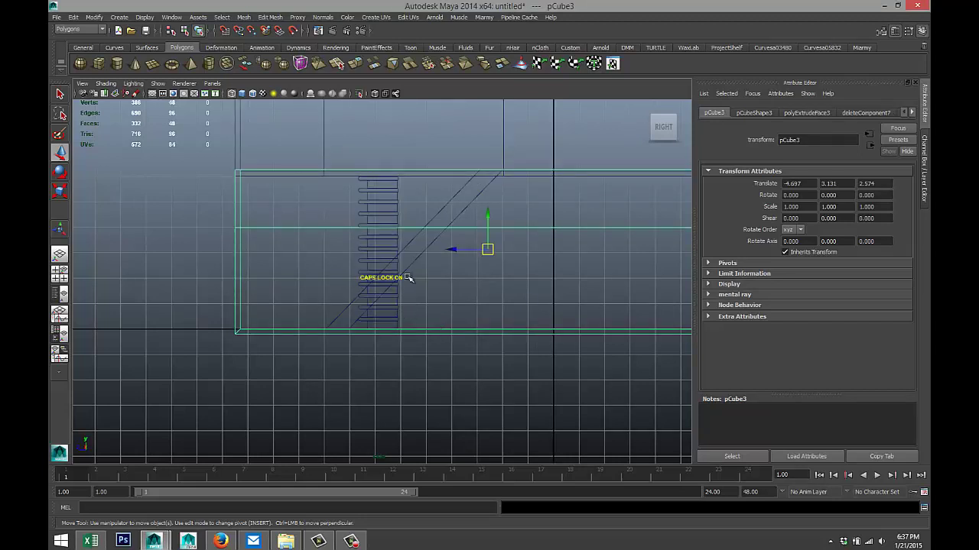
left_click_drag(338, 143, 379, 342)
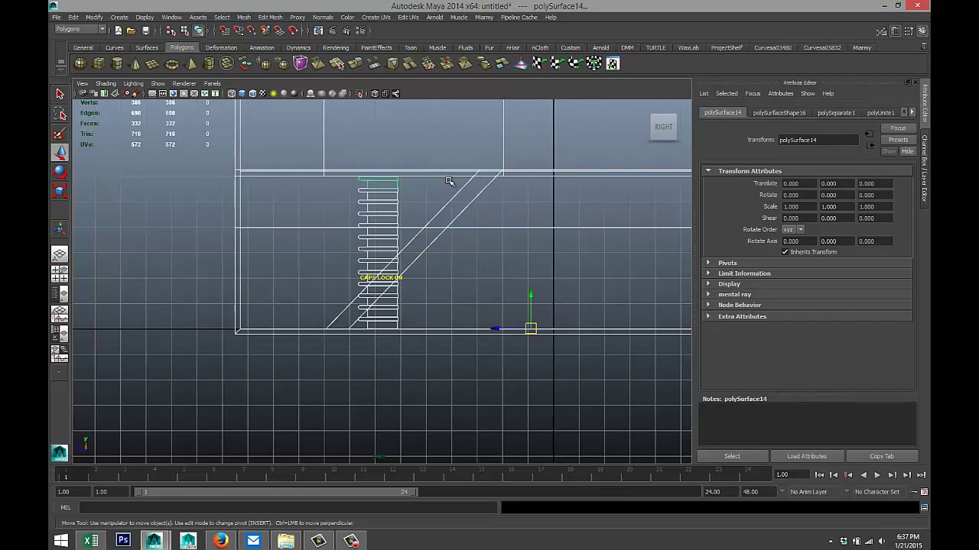
left_click(445, 391)
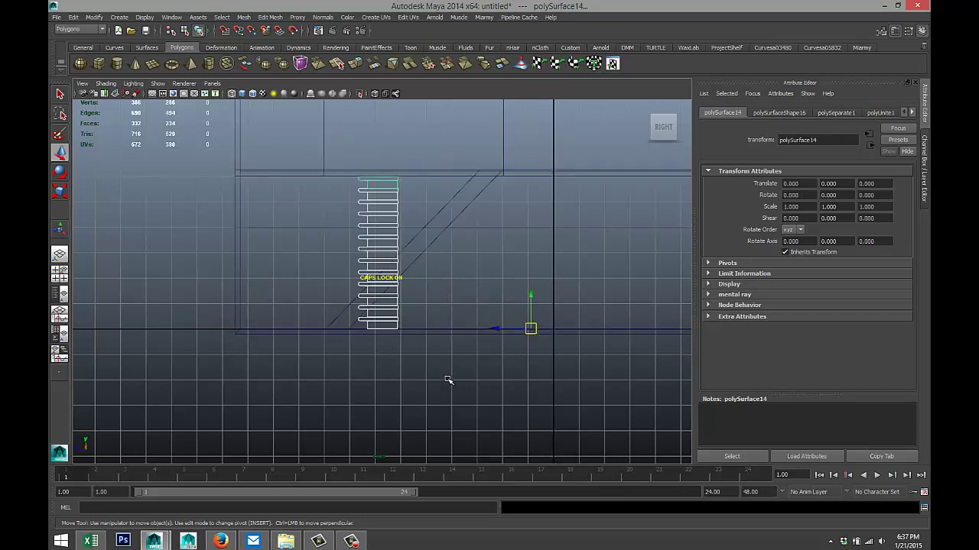
scroll(434, 384, "up", 2)
scroll(443, 359, "up", 1)
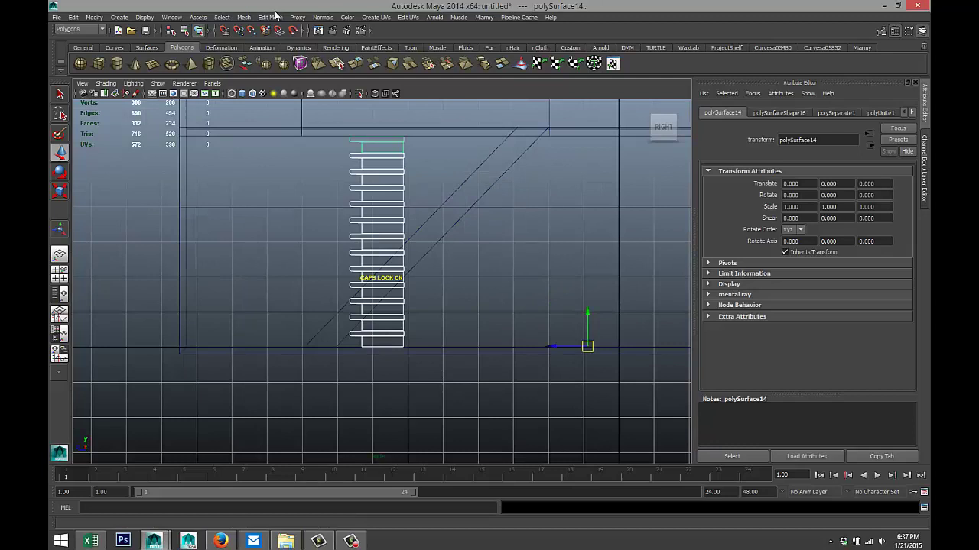
left_click(243, 17)
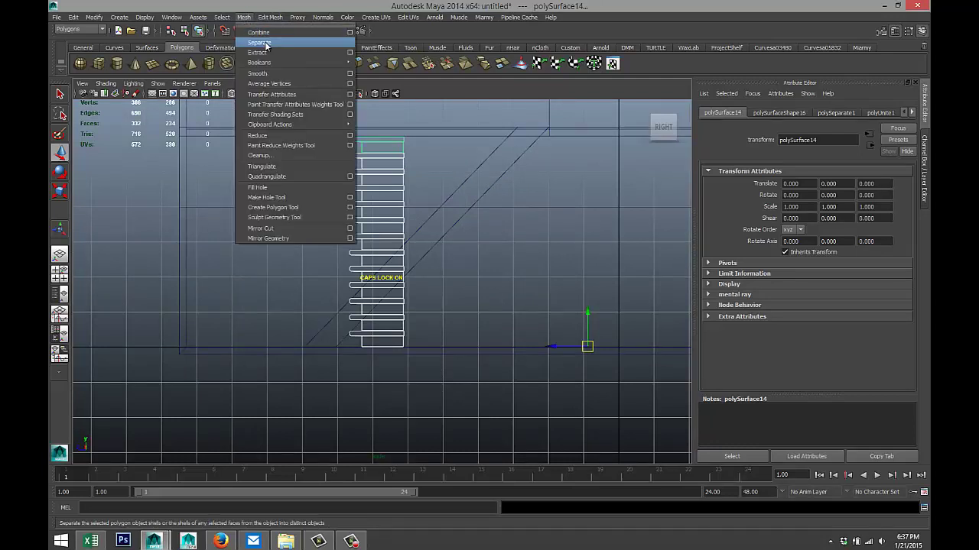
left_click(264, 42)
Delete all the stacked steps above the lowest one, keeping the ramp and the building boxes.
left_click(397, 156)
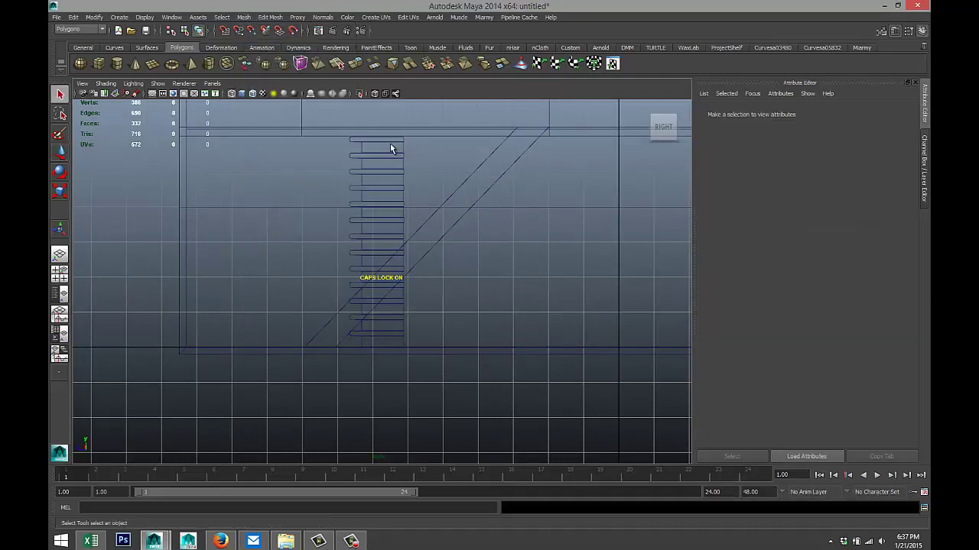
left_click(376, 316)
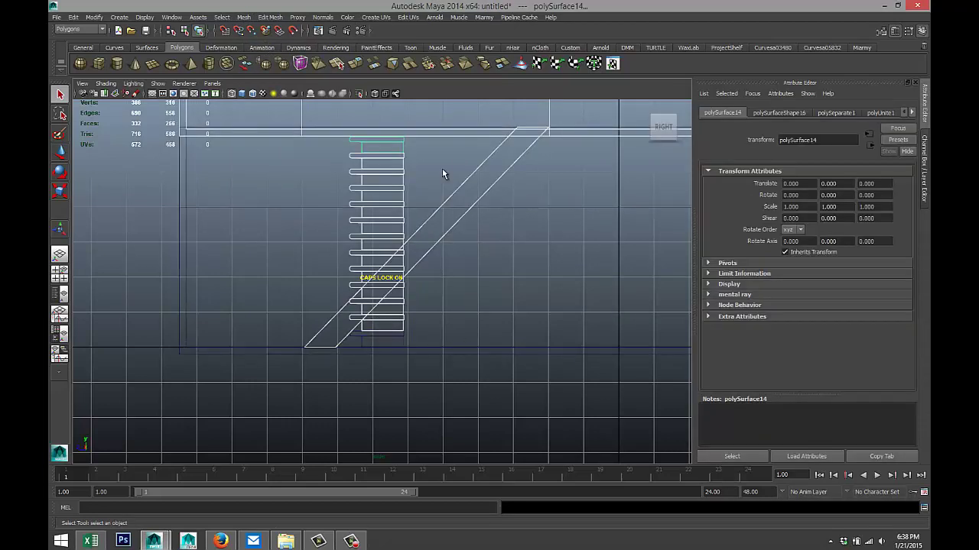
left_click(494, 273)
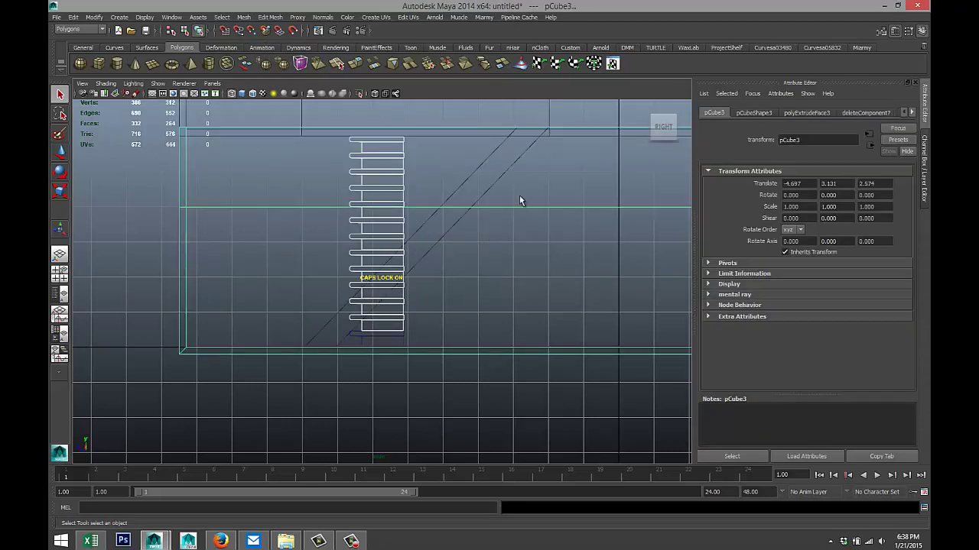
left_click_drag(519, 195, 530, 259, "ctrl")
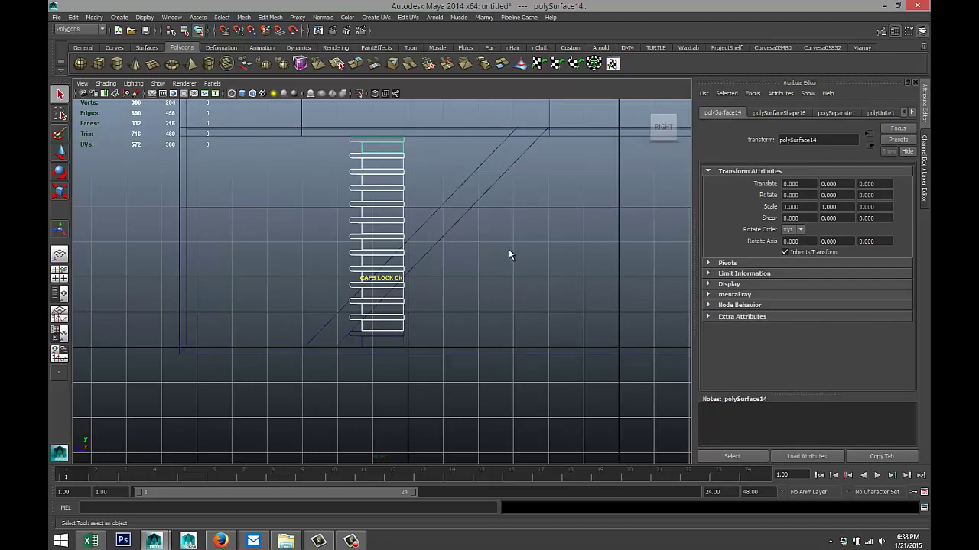
key("Delete")
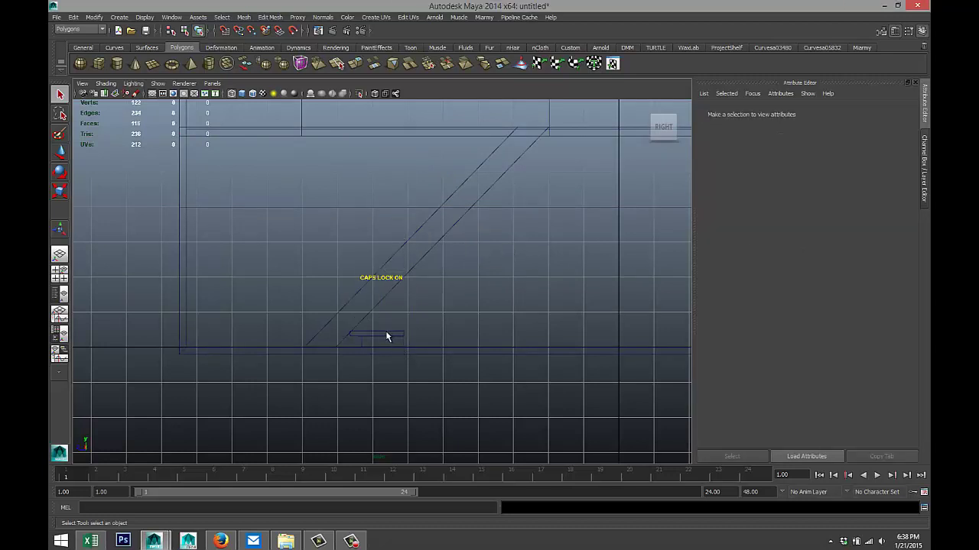
Select the remaining bottom step and center its pivot.
left_click(392, 333)
key("w")
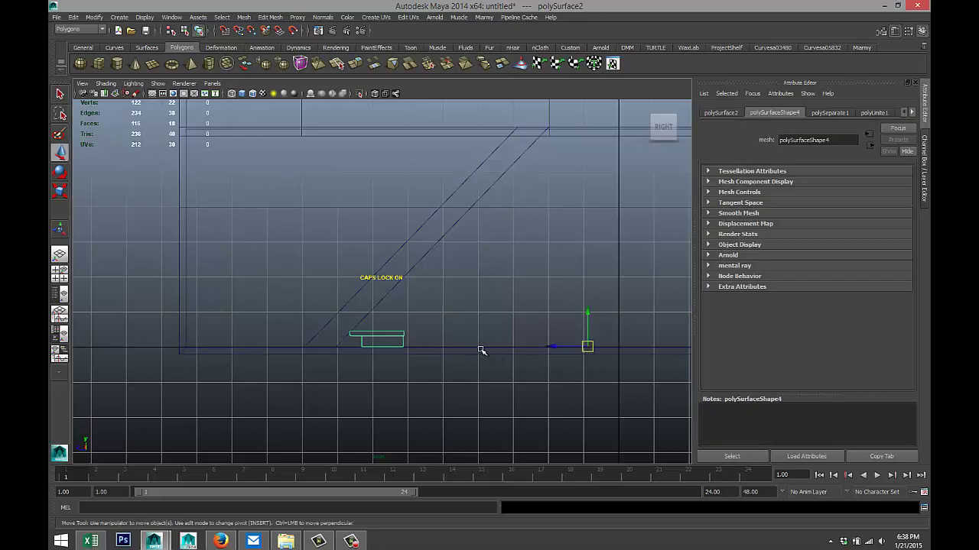
left_click(93, 17)
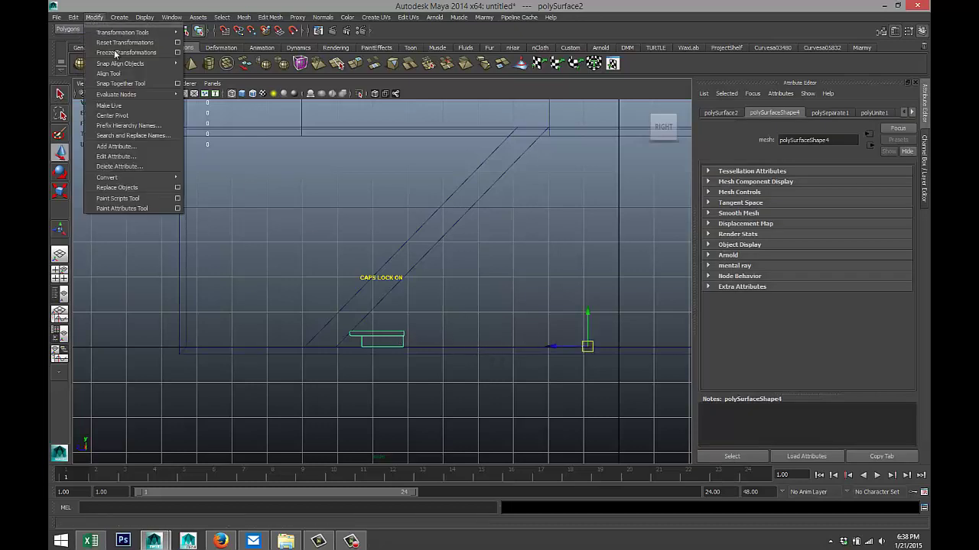
left_click(133, 115)
Move the step to the ramp's upper end at the floor opening's edge, at Y about 6.04 and Z about 2.77.
left_click_drag(350, 339, 481, 350)
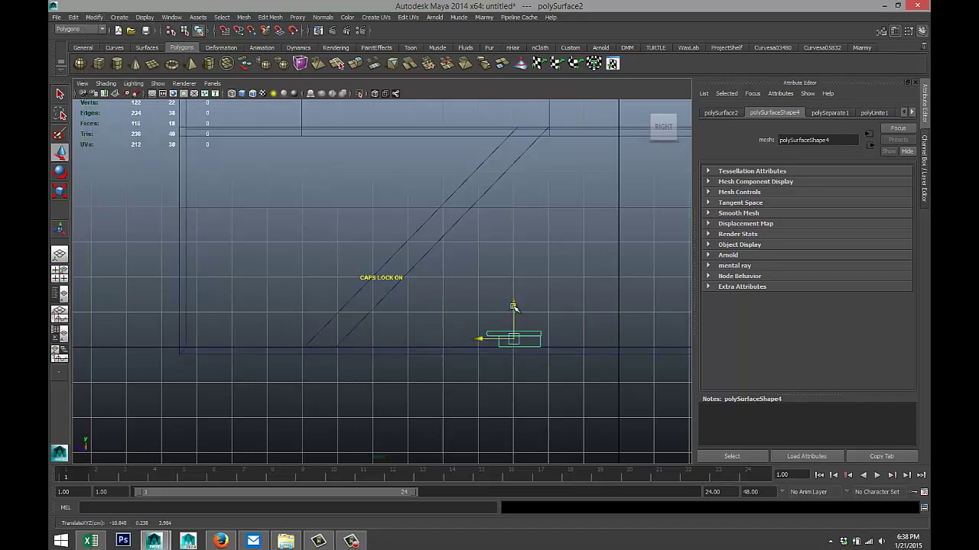
left_click_drag(513, 306, 512, 103)
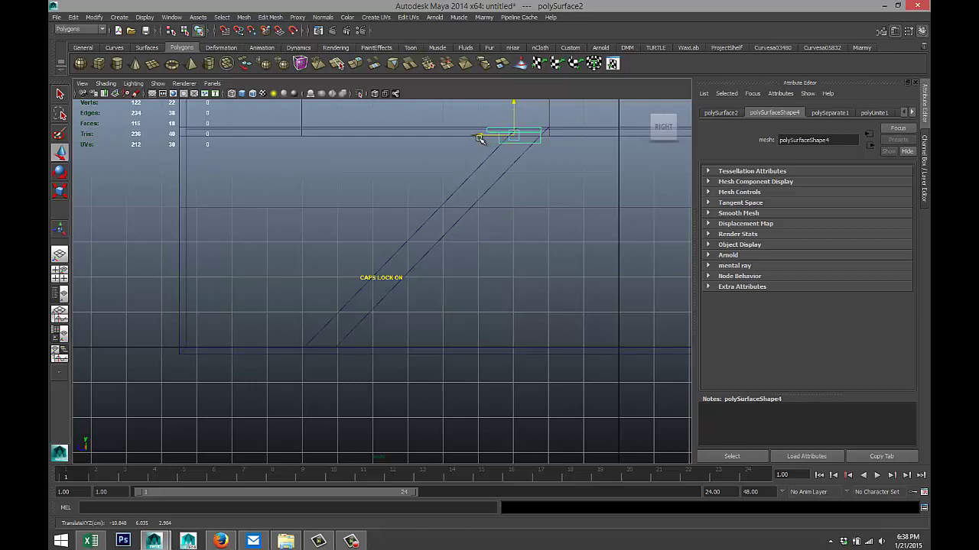
left_click_drag(482, 137, 488, 138)
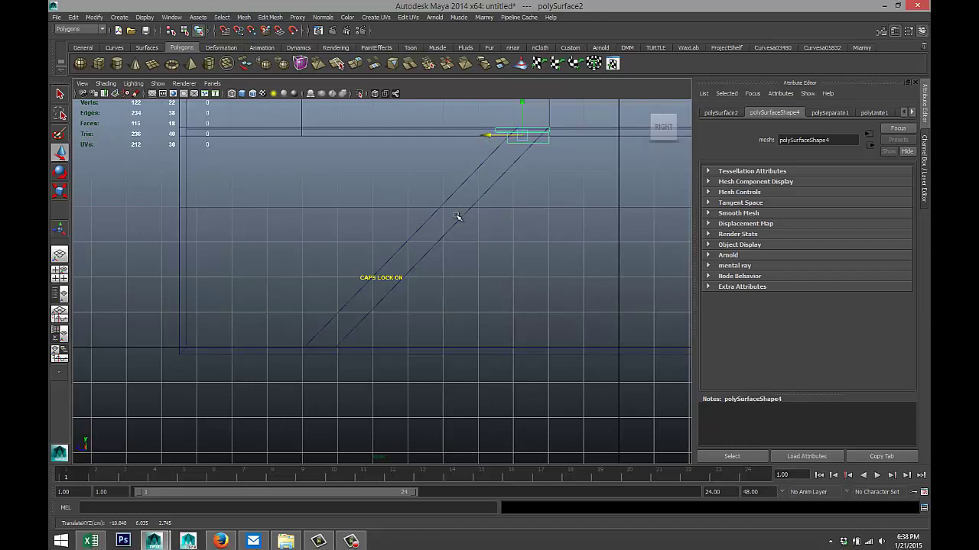
middle_click_drag(513, 181, 456, 325, "alt")
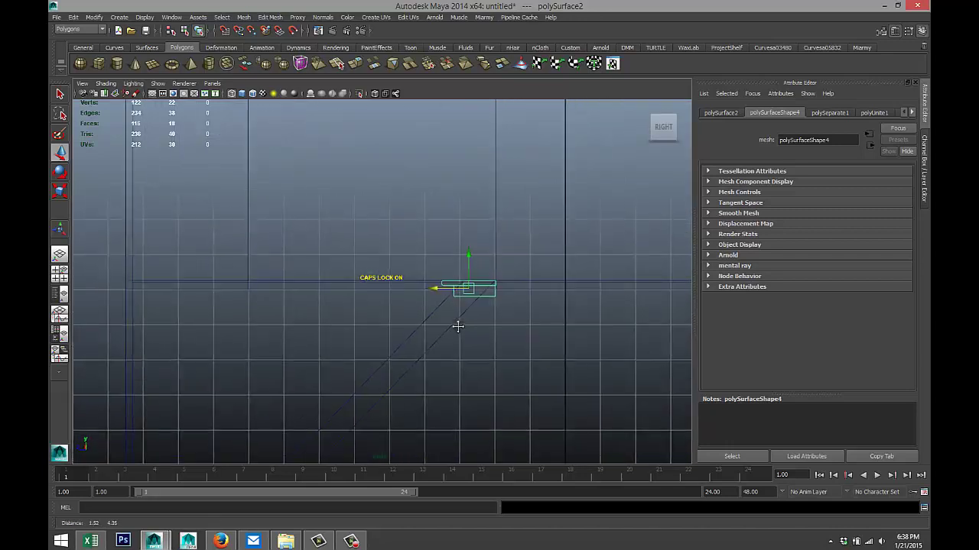
scroll(472, 308, "up", 5)
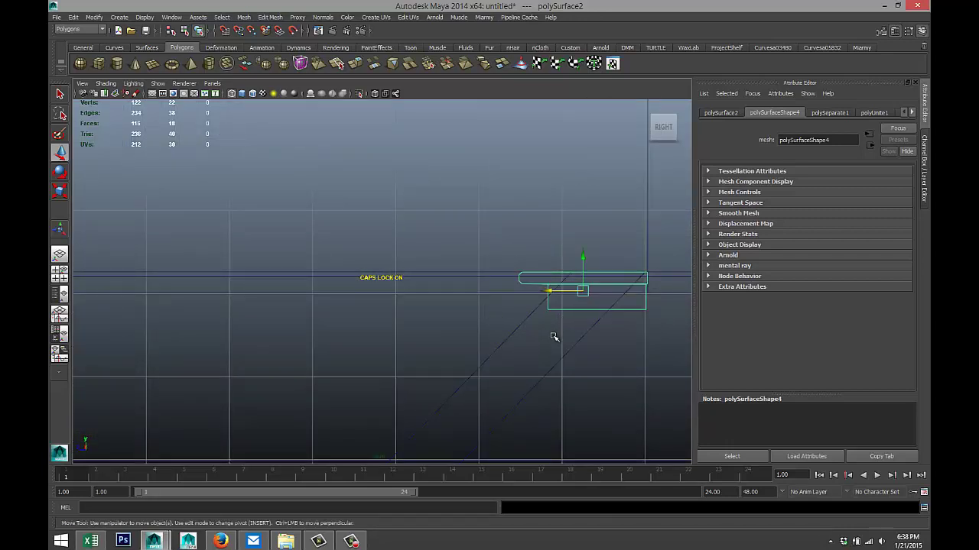
middle_click_drag(554, 337, 429, 317, "alt")
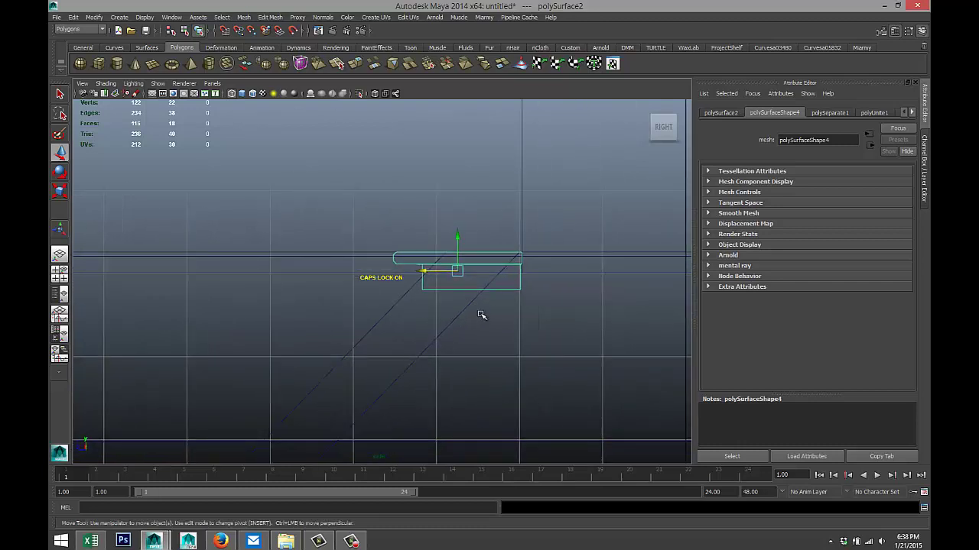
left_click_drag(425, 272, 422, 272)
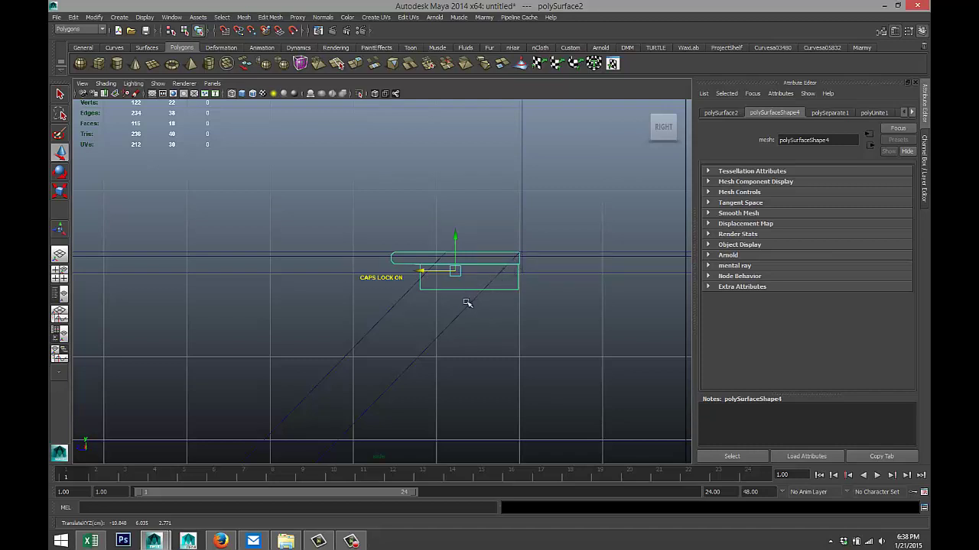
Duplicate the top step and offset the copy down and forward along the ramp, to Y about 5.59 and Z about 3.19.
scroll(464, 314, "down", 10)
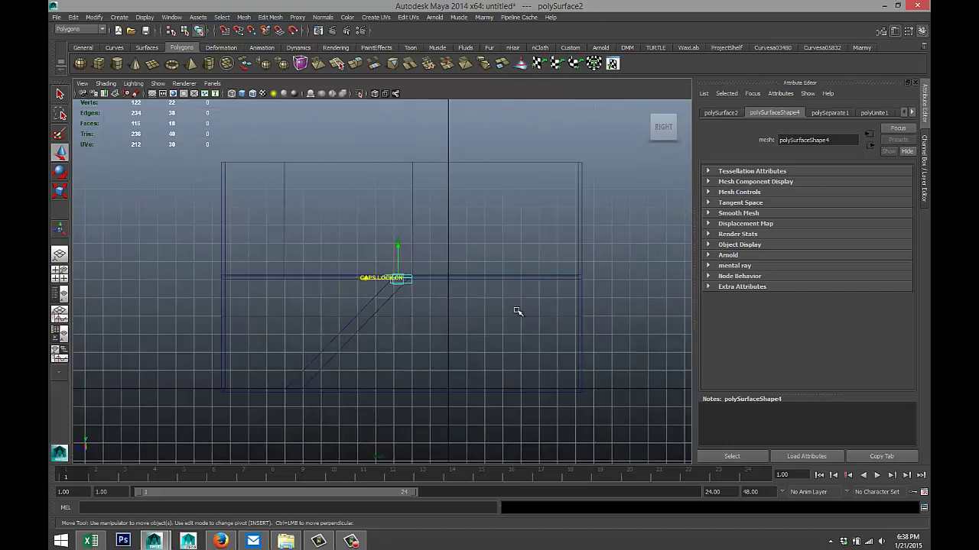
key("ctrl+d")
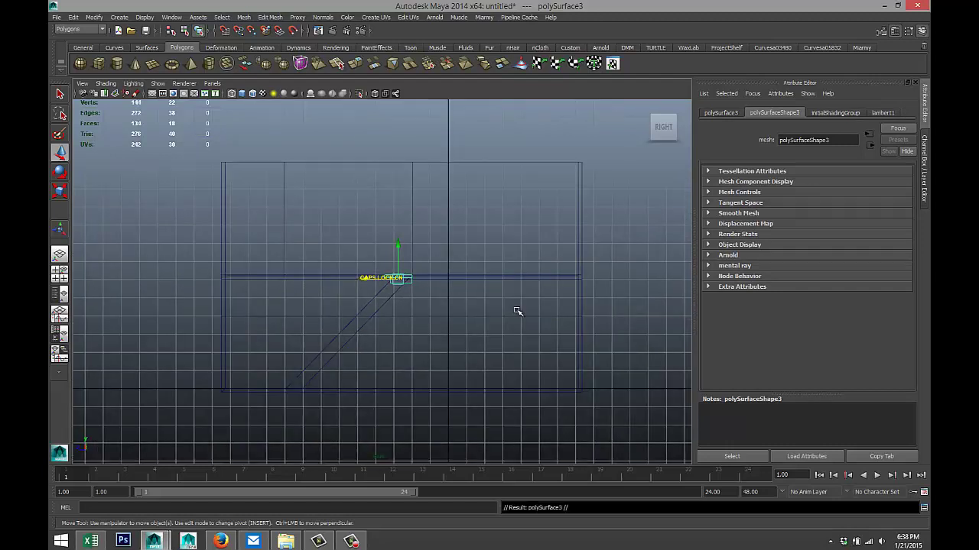
scroll(443, 306, "up", 5)
scroll(443, 306, "up", 1)
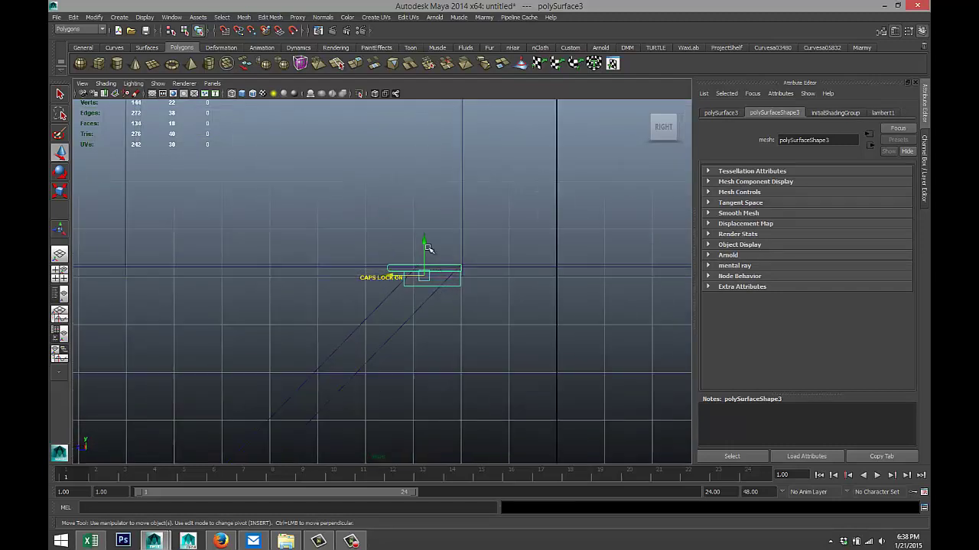
left_click_drag(425, 245, 424, 265)
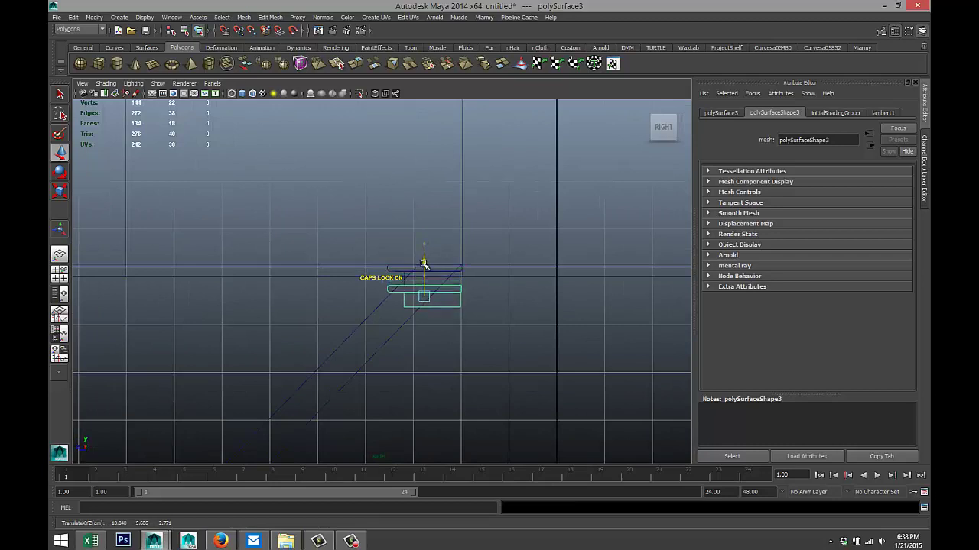
left_click_drag(393, 298, 373, 301)
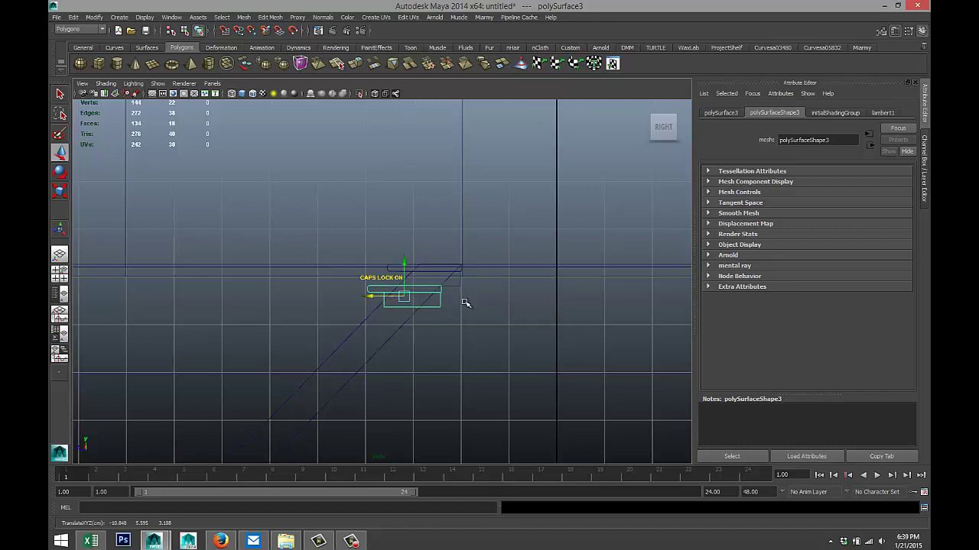
Repeat the duplicate with the same offset 12 times so the steps continue down the ramp to the ground floor.
scroll(470, 303, "down", 5)
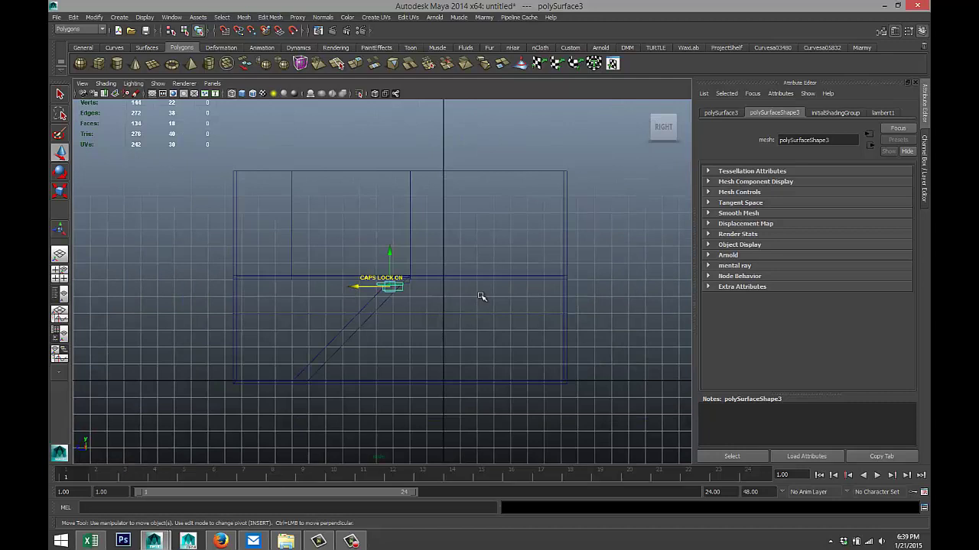
key("shift+d")
key("shift+d")
key("shift+d")
key("shift+d")
key("shift+d")
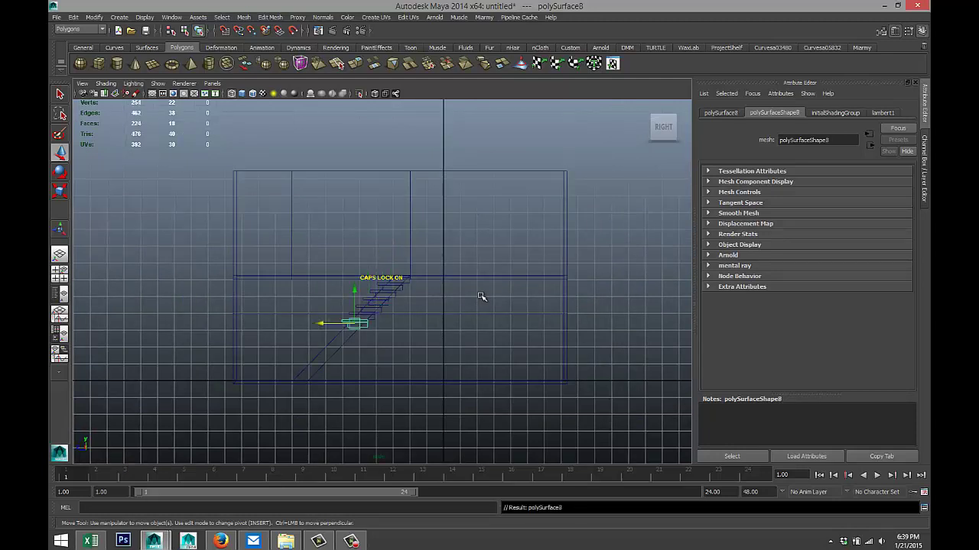
key("shift+d")
key("shift+d")
key("shift+d")
key("shift+d")
key("shift+d")
key("shift+d")
key("shift+d")
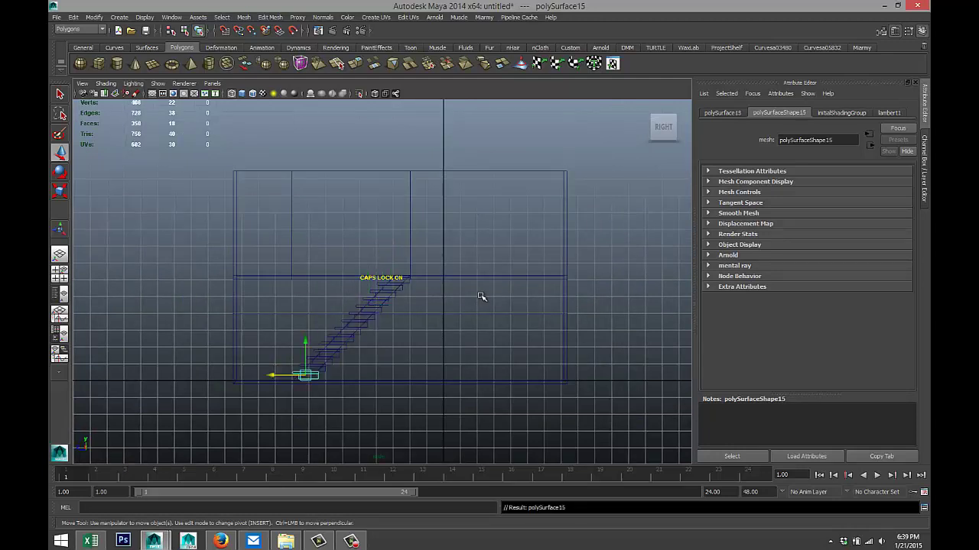
Nudge the third, fourth and fifth steps from the top along Z to line up with the ramp, the fifth at Z about 4.47.
scroll(420, 330, "up", 5)
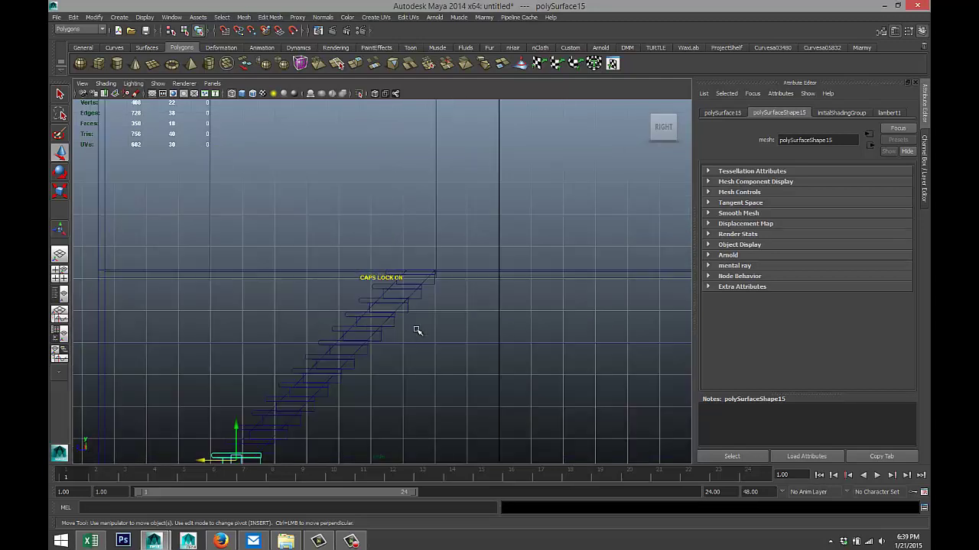
middle_click_drag(410, 338, 448, 305, "alt")
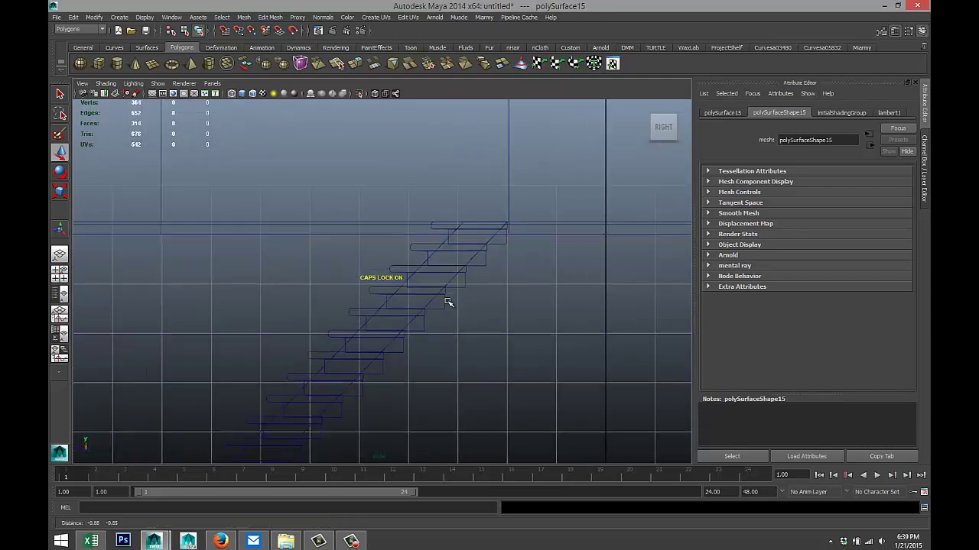
left_click(463, 281)
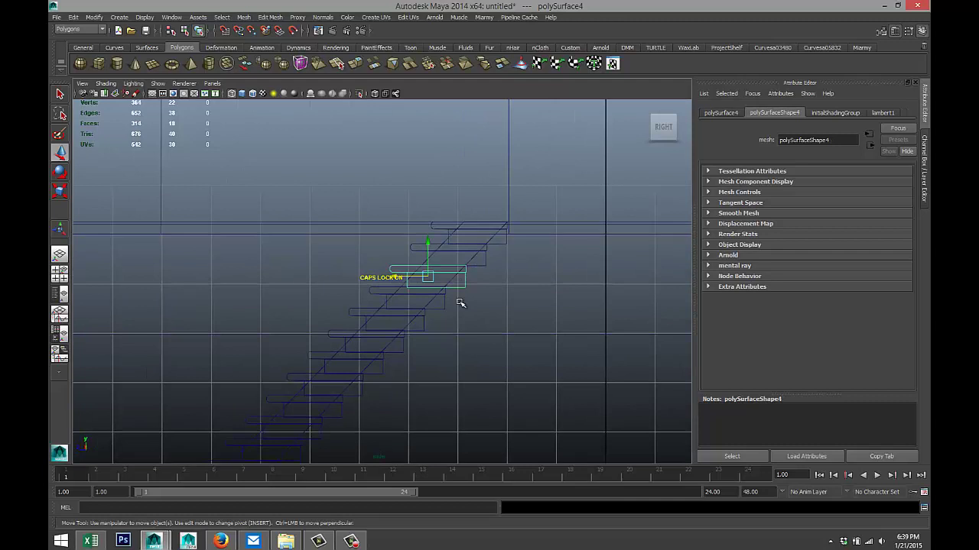
left_click_drag(405, 276, 406, 278)
left_click(437, 307)
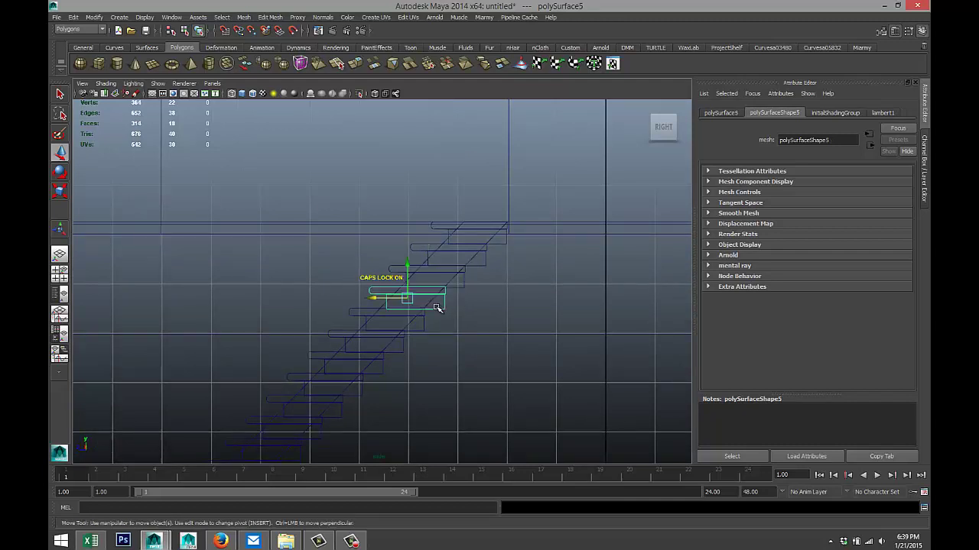
left_click_drag(383, 299, 381, 299)
left_click(424, 325)
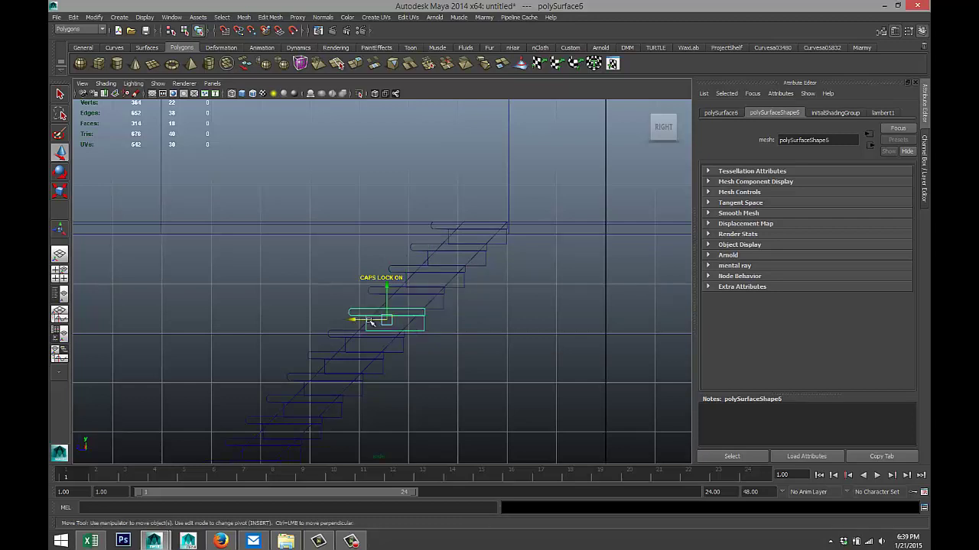
Slide the sixth and seventh steps from the top slightly along Z so they line up with the ramp.
left_click(399, 350)
left_click(342, 341)
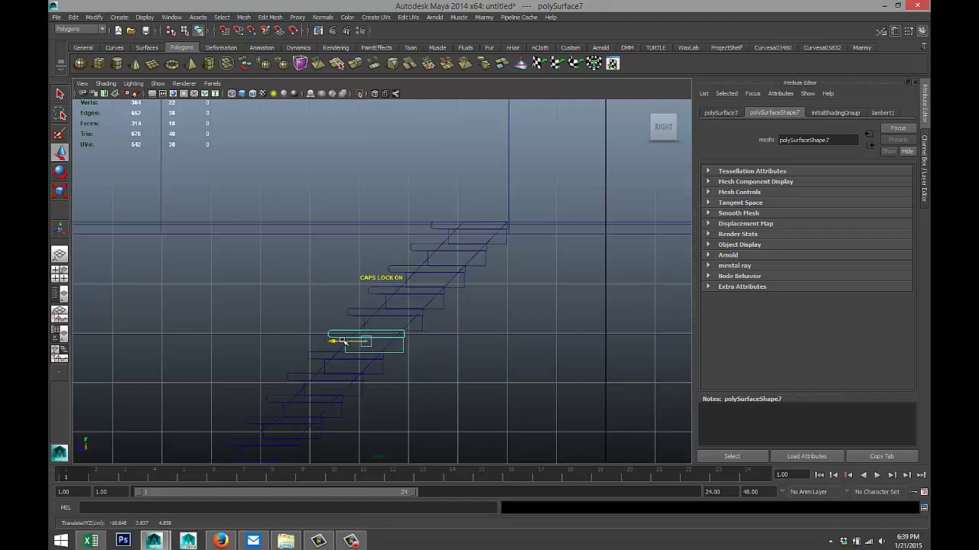
left_click_drag(341, 341, 400, 387)
left_click(377, 370)
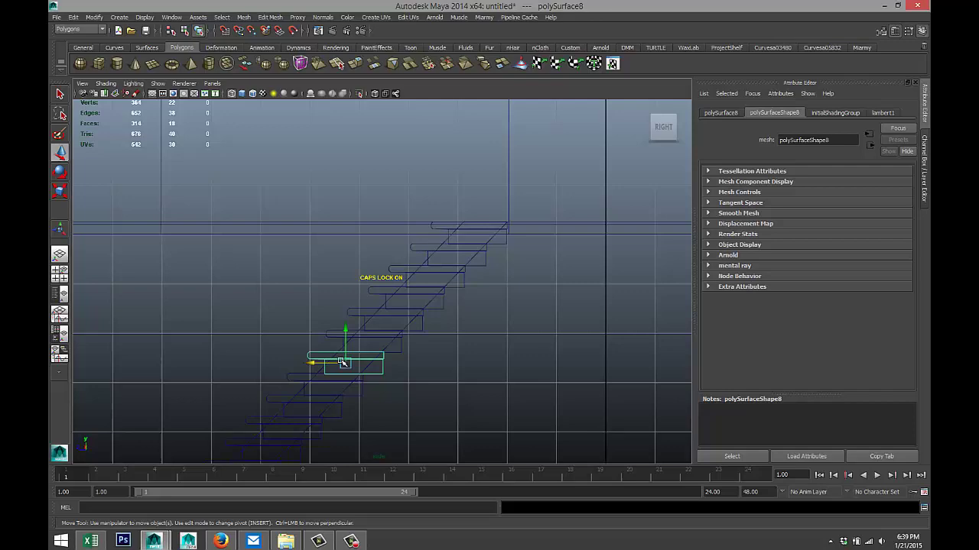
left_click_drag(321, 364, 319, 363)
Shift the eighth to eleventh steps slightly forward along Z to follow the ramp, the eighth at about 5.75 and the eleventh at about 7.03.
scroll(382, 360, "down", 4)
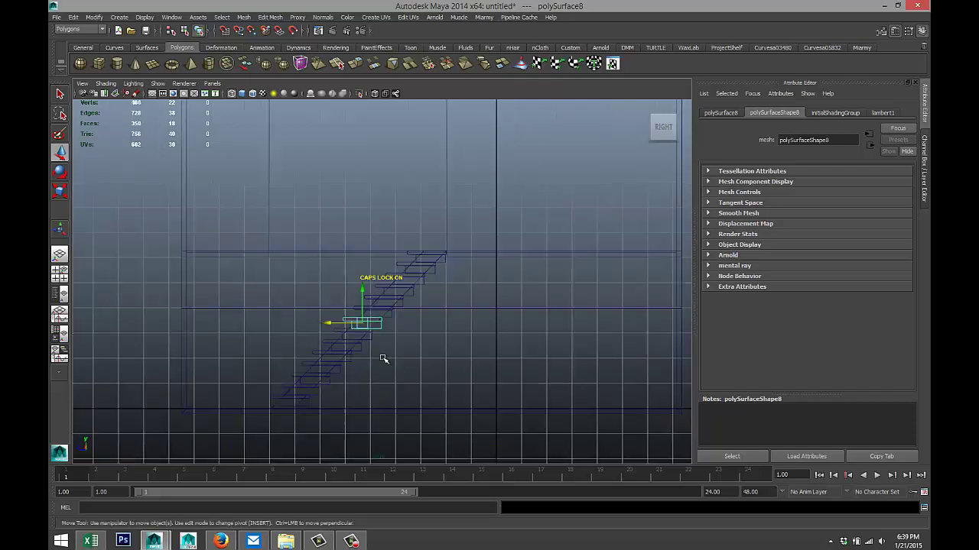
middle_click_drag(330, 388, 400, 295, "alt")
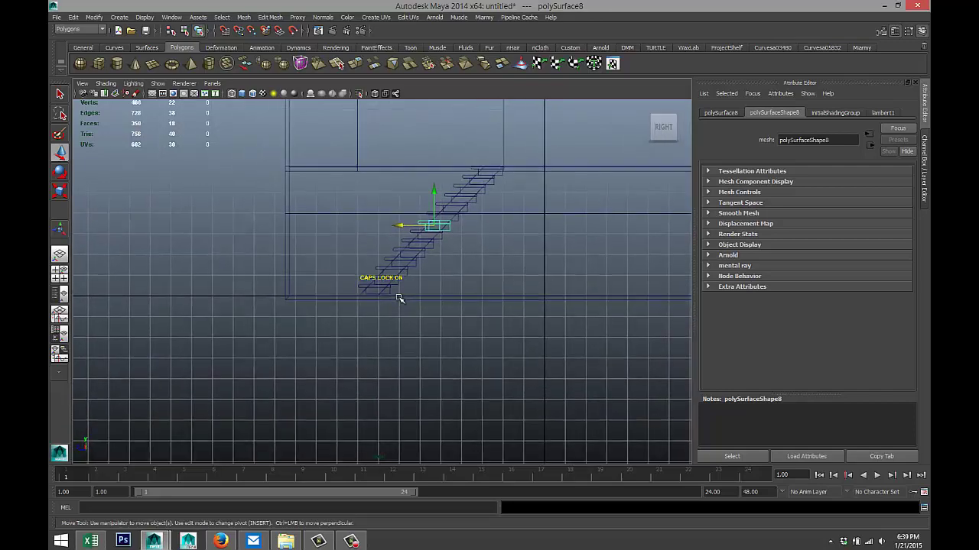
scroll(405, 304, "up", 5)
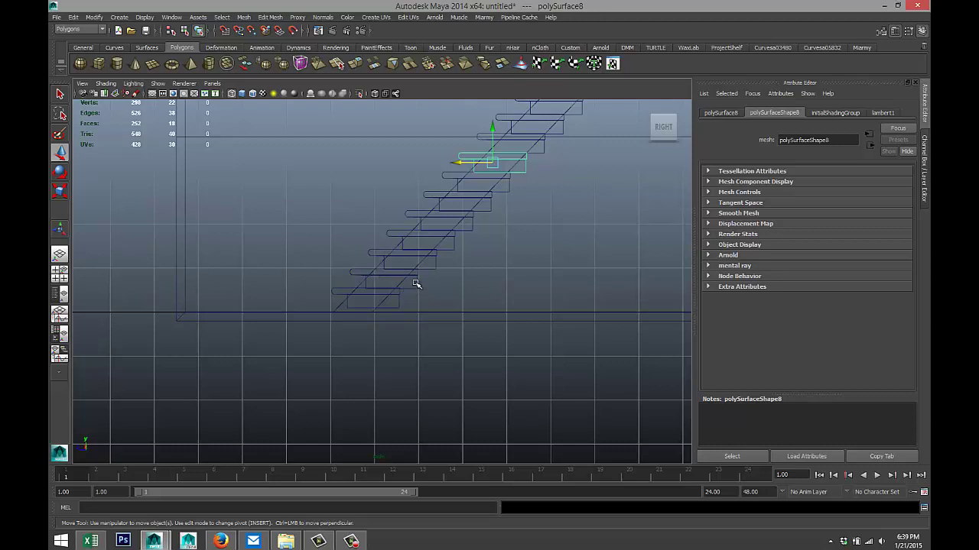
left_click(507, 196)
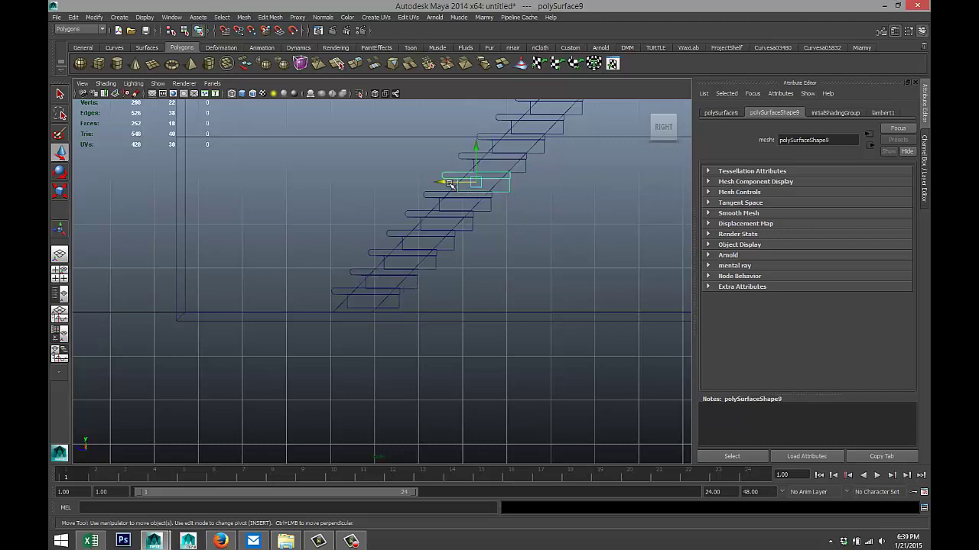
left_click_drag(446, 182, 443, 182)
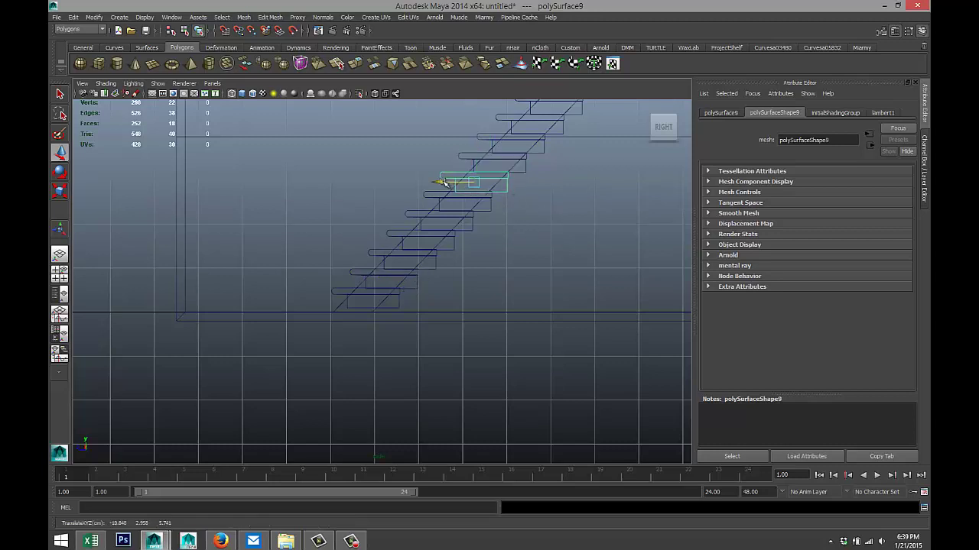
left_click(492, 207)
left_click_drag(443, 201, 397, 239)
left_click(468, 224)
left_click(448, 246)
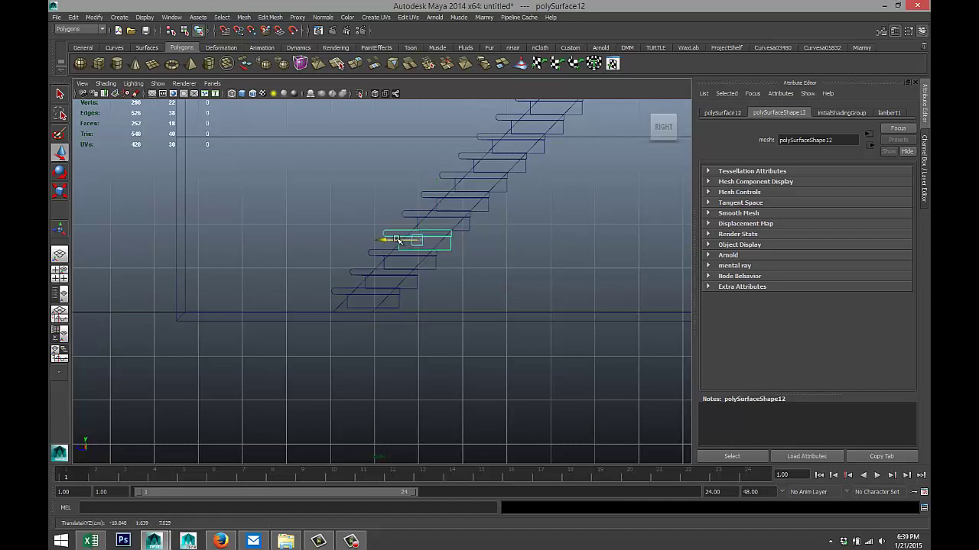
Align the three lowest steps with the ramp by moving them slightly forward along Z, the bottom one at Z about 8.31.
left_click(431, 269)
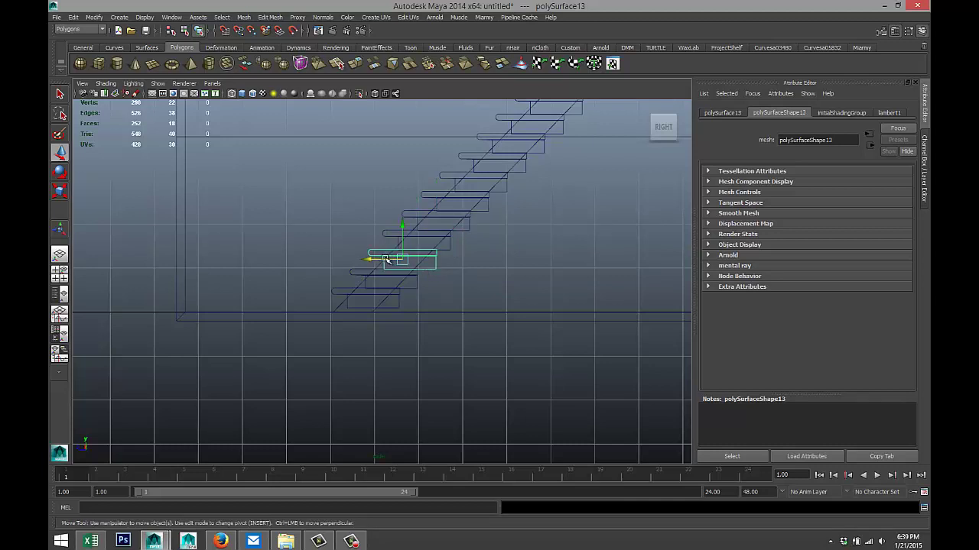
left_click_drag(386, 260, 339, 298)
left_click(408, 291)
left_click(396, 297)
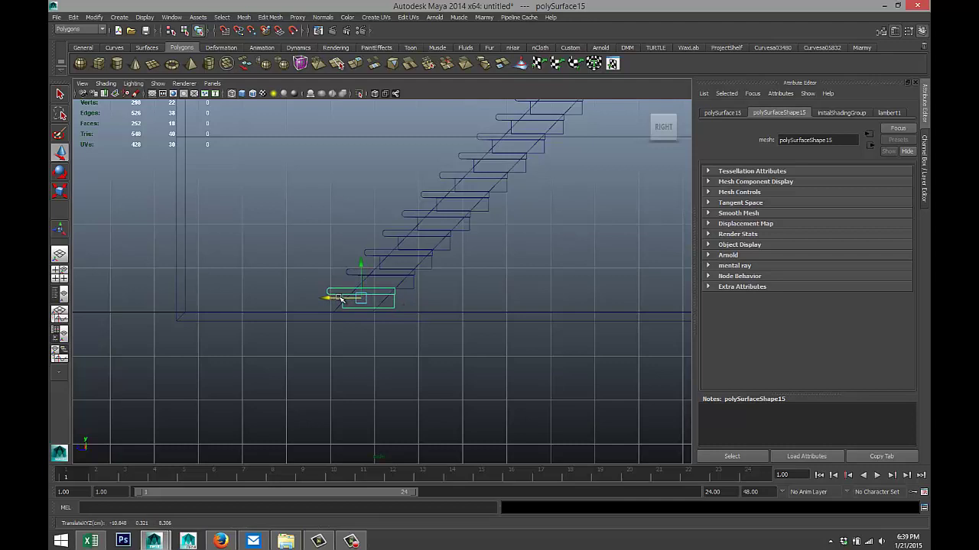
Select the bottom step's two lower edges and move them down to the floor, at Y about 0.01.
scroll(443, 297, "down", 2)
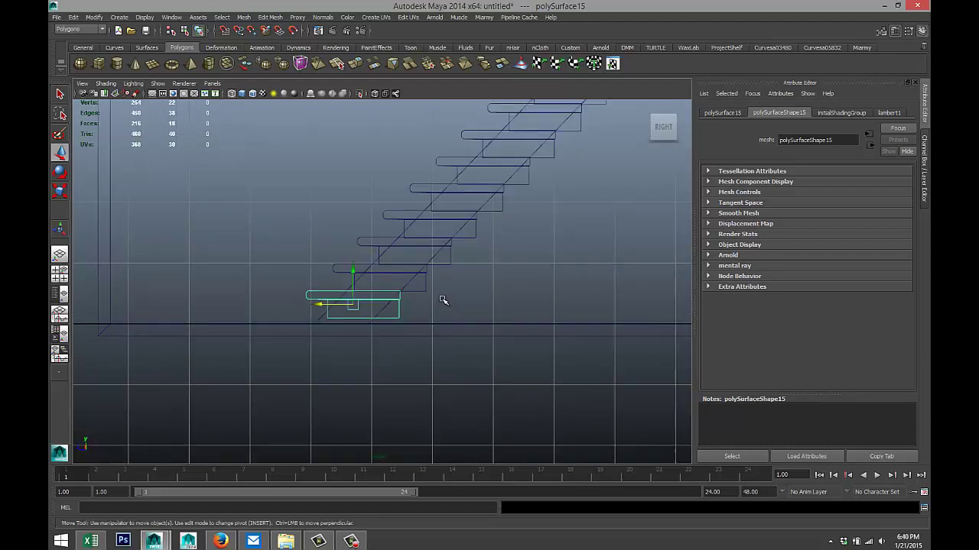
scroll(447, 295, "up", 3)
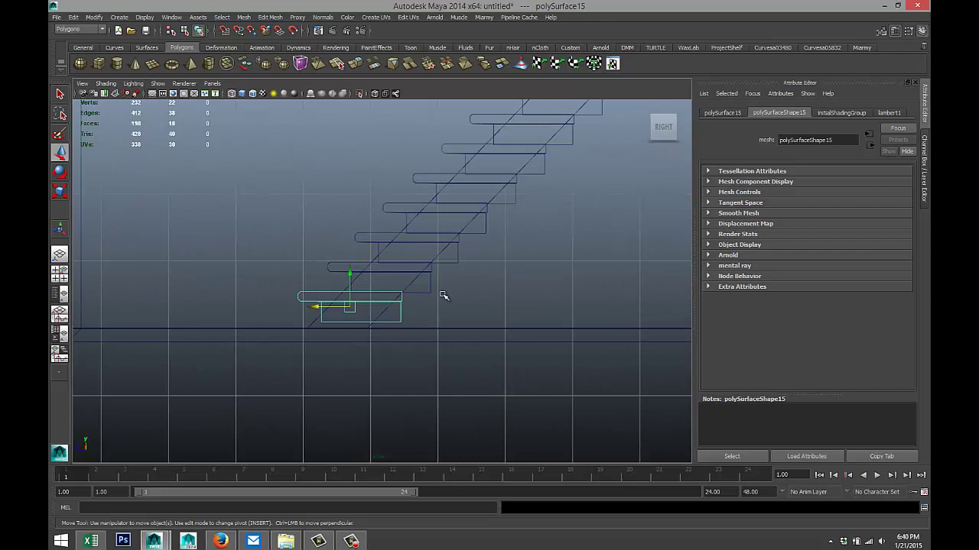
middle_click_drag(422, 310, 463, 273, "alt")
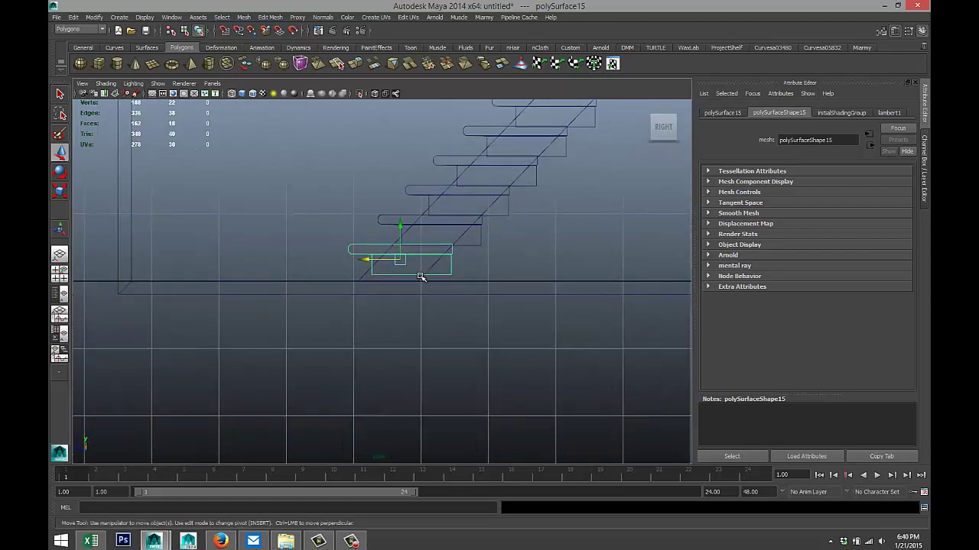
mouse_move(425, 277)
right_mouse_down()
mouse_move(423, 254)
mouse_move(420, 270)
right_mouse_up()
left_click_drag(409, 270, 437, 313)
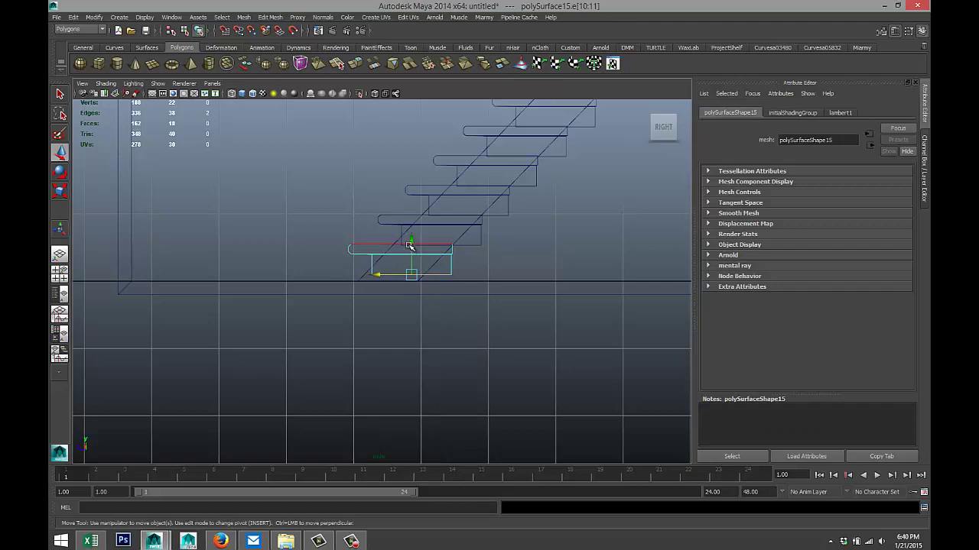
left_click_drag(411, 242, 412, 249)
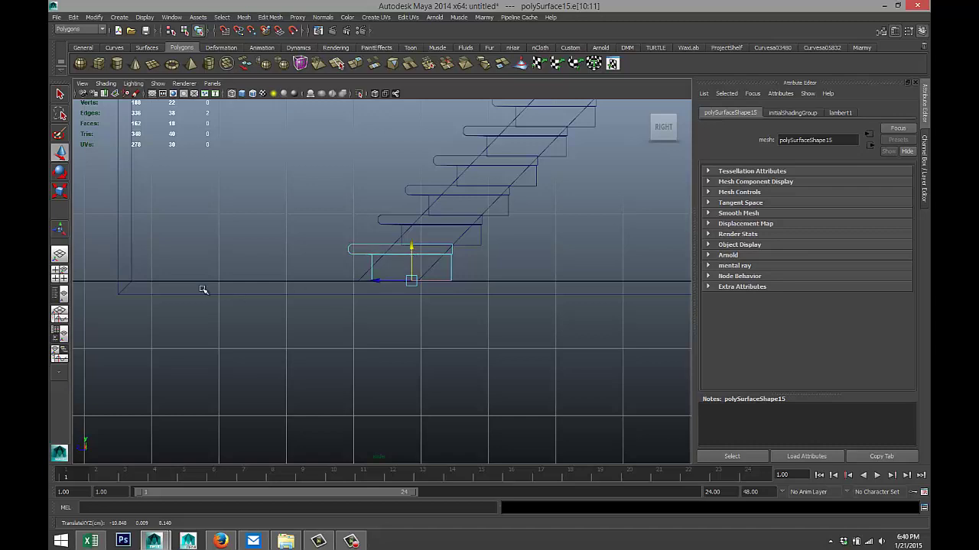
Switch to the perspective view with shaded display and examine the staircase from the front.
left_click(59, 273)
key("space")
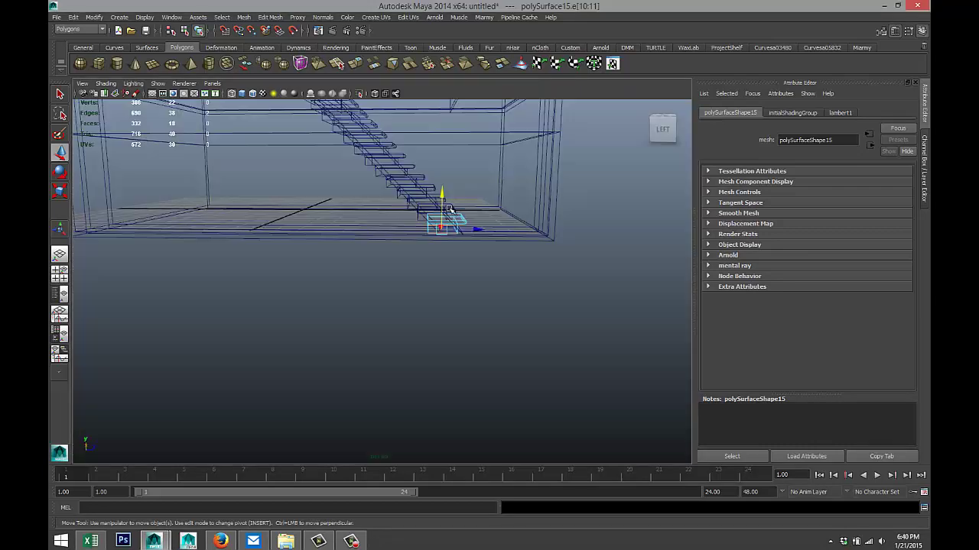
left_click_drag(447, 217, 293, 247, "alt")
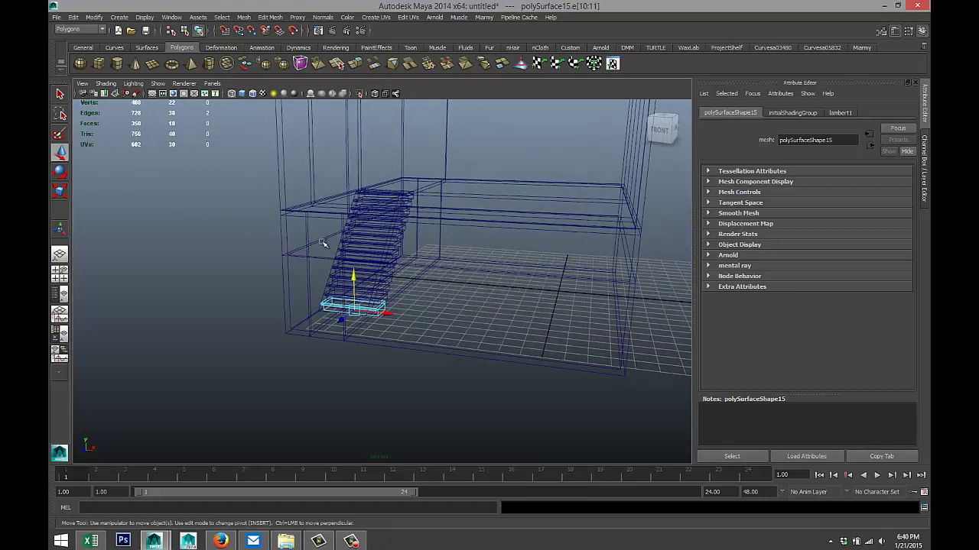
key("5")
mouse_move(307, 353)
left_mouse_down("alt")
mouse_move(243, 387)
mouse_move(266, 373)
left_mouse_up("alt")
scroll(358, 400, "up", 3)
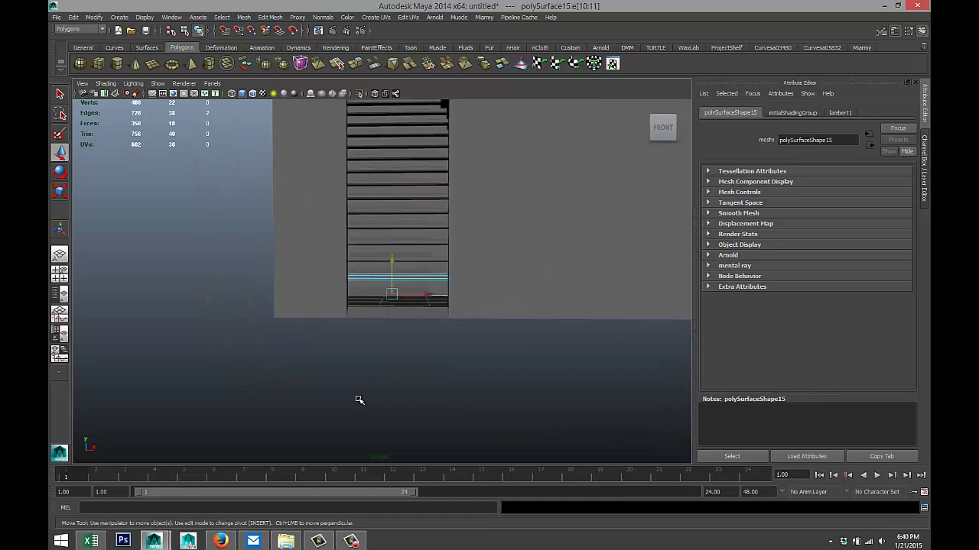
scroll(359, 400, "up", 1)
Select the ramp running through the steps and delete it, keeping the steps and the building boxes.
left_click(531, 302)
scroll(444, 364, "up", 3)
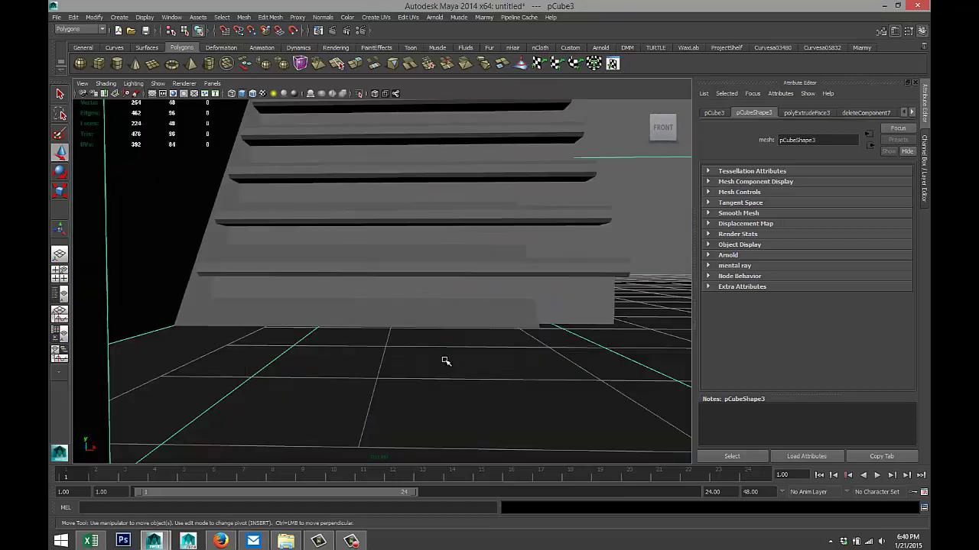
middle_click_drag(441, 346, 439, 388, "alt")
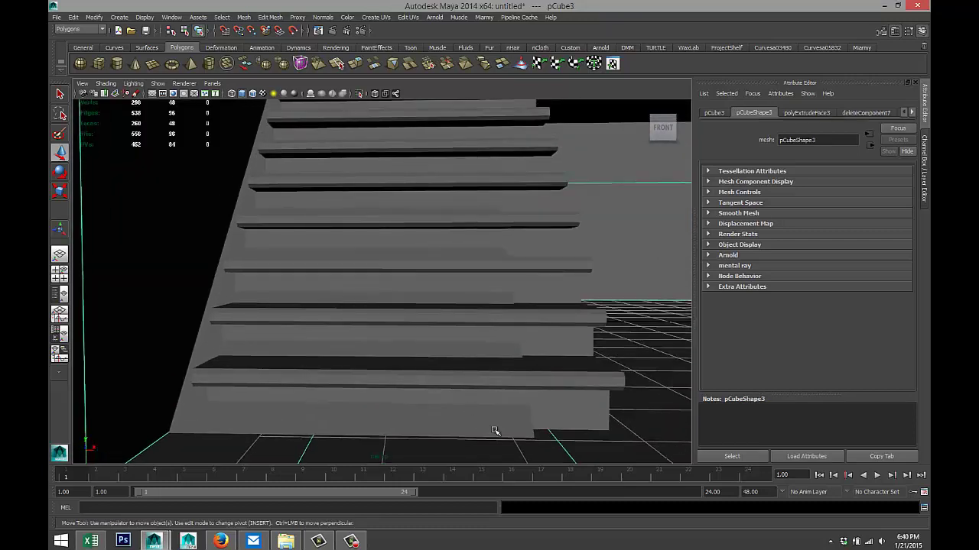
key("shift+d")
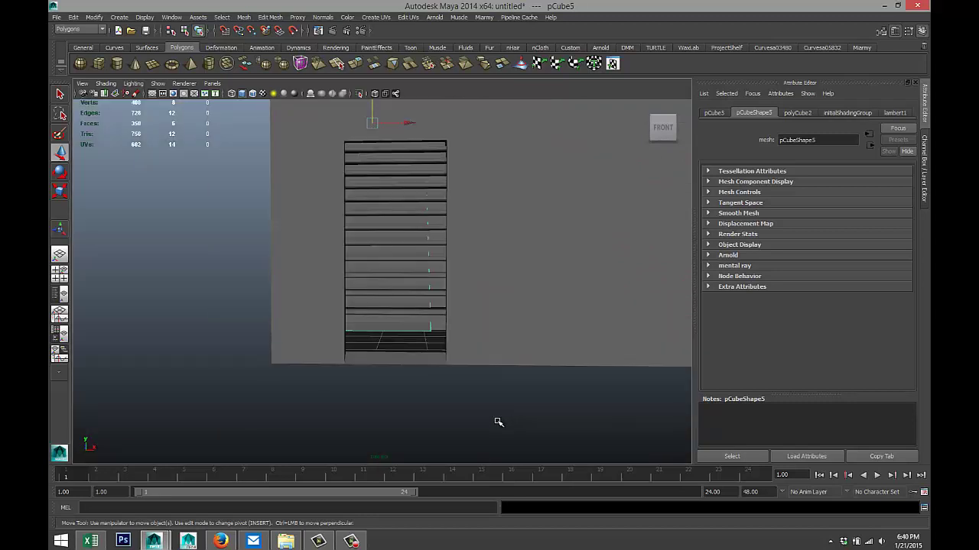
key("Delete")
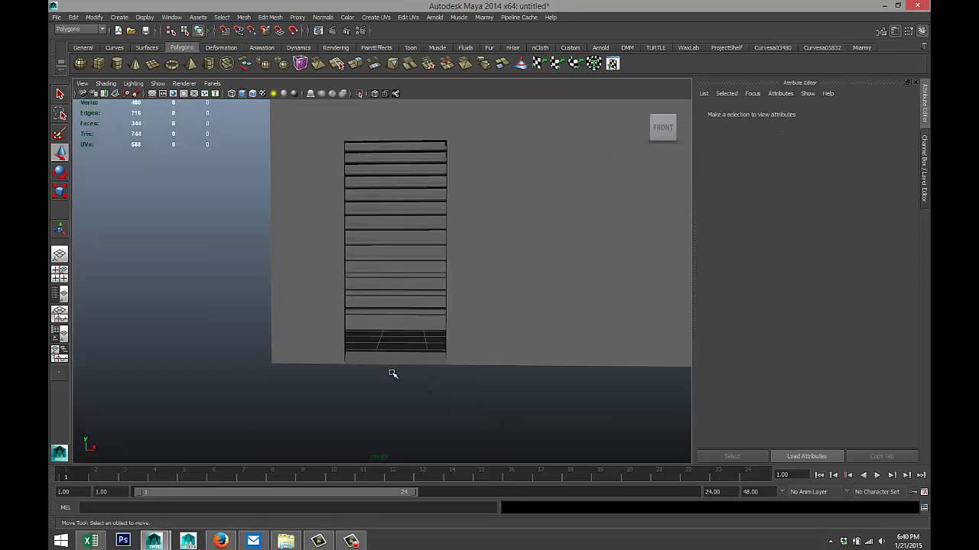
Examine the steps from the front, going up the flight to the floor opening.
scroll(400, 380, "up", 6)
left_click_drag(403, 381, 403, 374, "alt")
left_click_drag(413, 321, 410, 391, "alt")
scroll(436, 270, "up", 4)
middle_click_drag(436, 262, 433, 447, "alt")
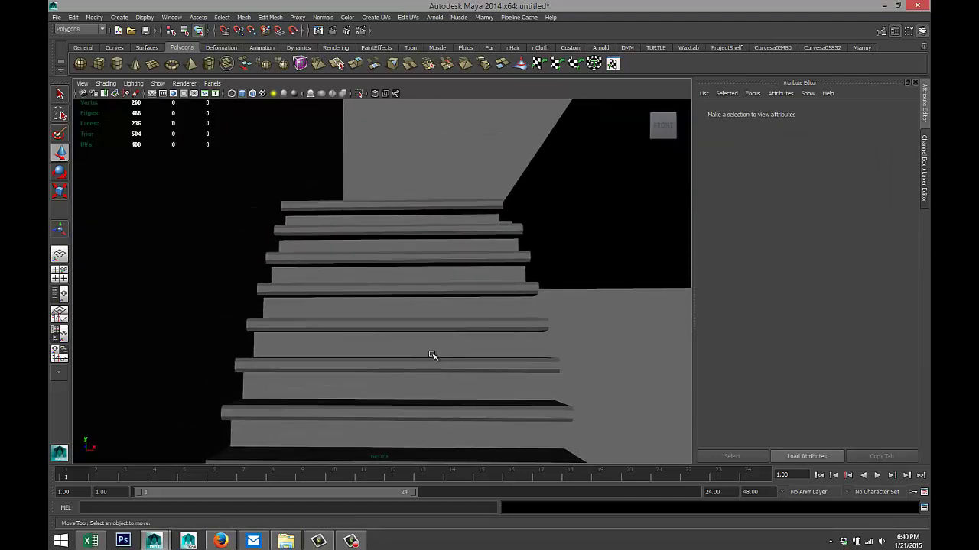
scroll(428, 297, "up", 3)
scroll(432, 295, "up", 6)
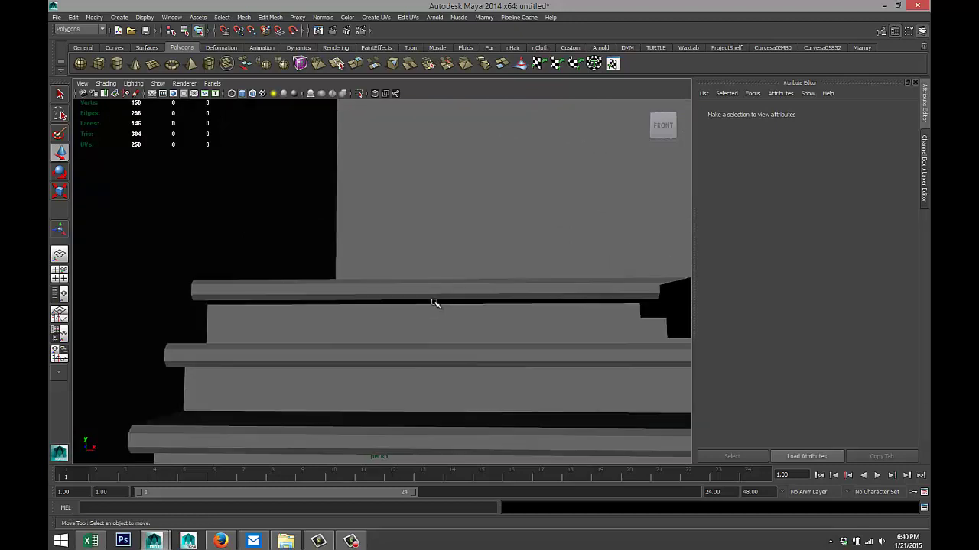
left_click_drag(433, 268, 482, 322, "alt")
scroll(479, 321, "down", 8)
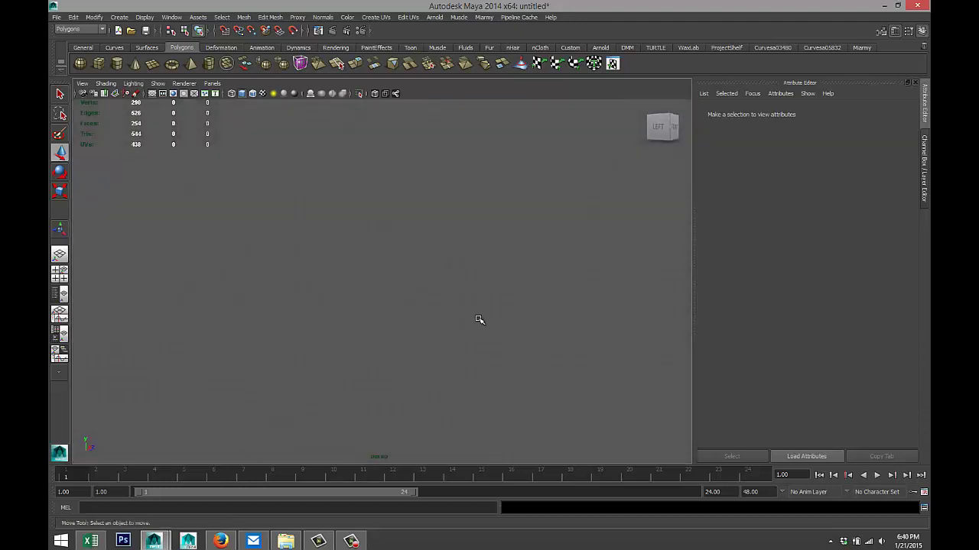
Examine the building from above and the staircase's stepped side profile from inside the lower storey.
left_click_drag(542, 342, 465, 392, "alt")
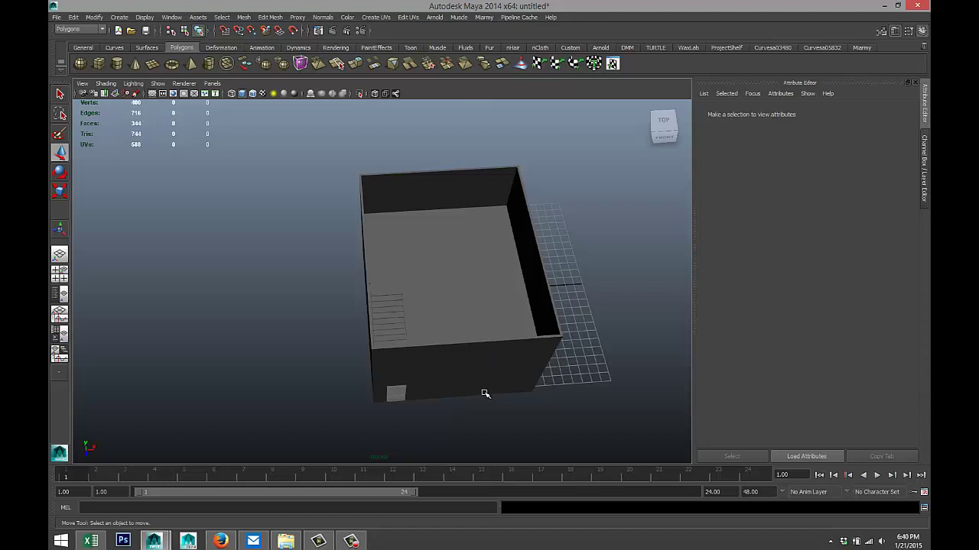
mouse_move(479, 399)
left_mouse_down("alt")
mouse_move(531, 384)
mouse_move(501, 360)
mouse_move(458, 367)
mouse_move(524, 365)
mouse_move(518, 393)
mouse_move(463, 393)
mouse_move(472, 390)
left_mouse_up("alt")
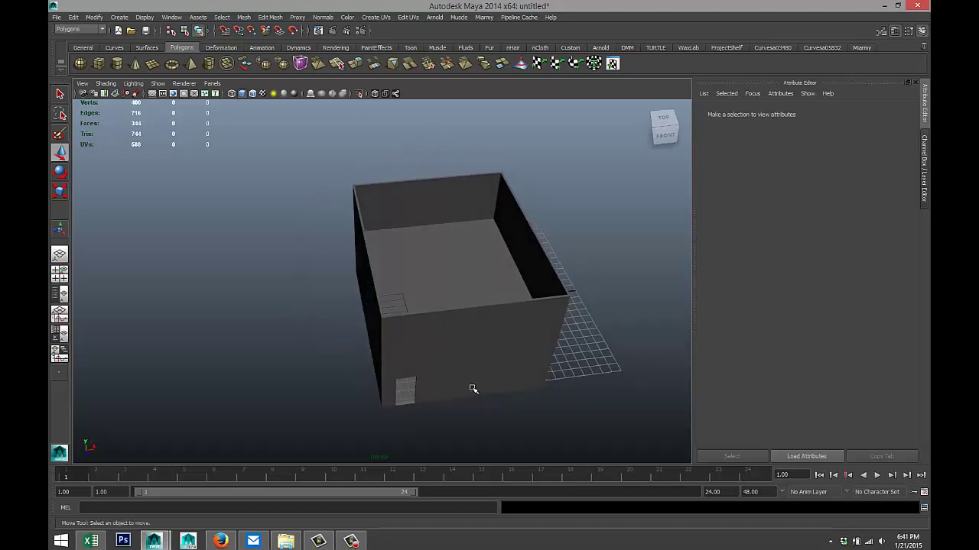
scroll(397, 446, "up", 6)
middle_click_drag(448, 429, 362, 290, "alt")
scroll(389, 386, "up", 2)
scroll(418, 397, "down", 3)
left_click_drag(420, 398, 450, 313, "alt")
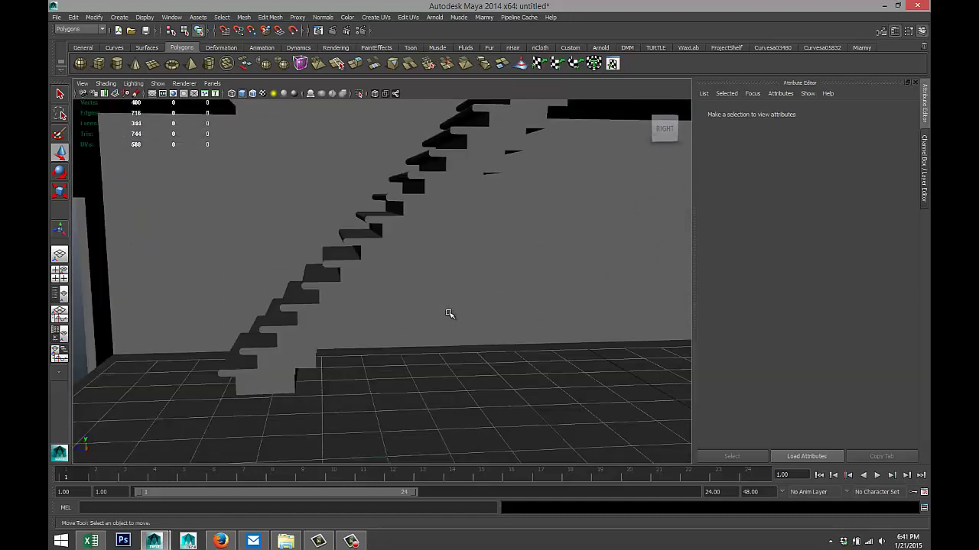
mouse_move(459, 328)
left_mouse_down("alt")
mouse_move(446, 321)
mouse_move(476, 326)
left_mouse_up("alt")
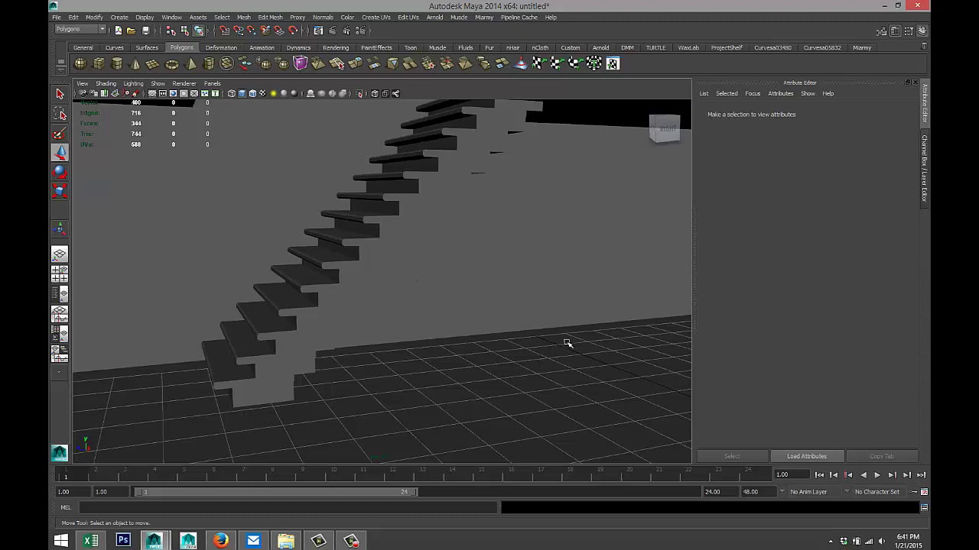
scroll(512, 295, "down", 10)
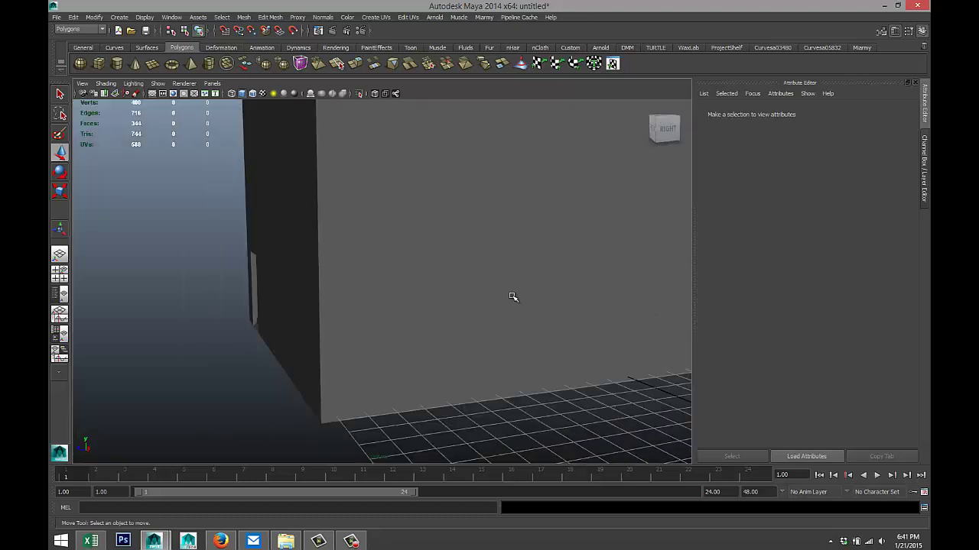
Create a tall, thin polygon box as a wall and move it to the staircase's open side, at X about -8.26.
left_click_drag(481, 295, 263, 276, "alt")
left_click(100, 68)
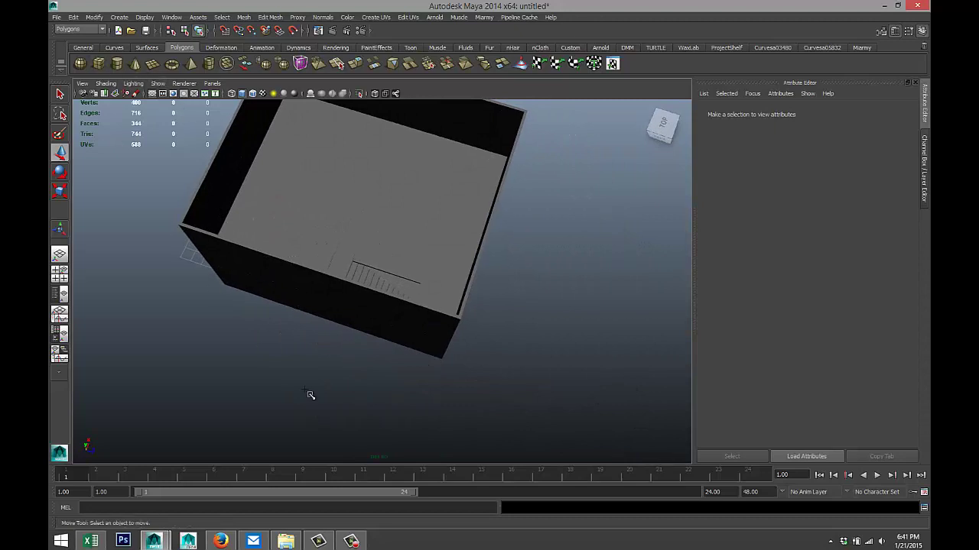
left_click_drag(258, 391, 300, 260)
left_click_drag(265, 229, 425, 252)
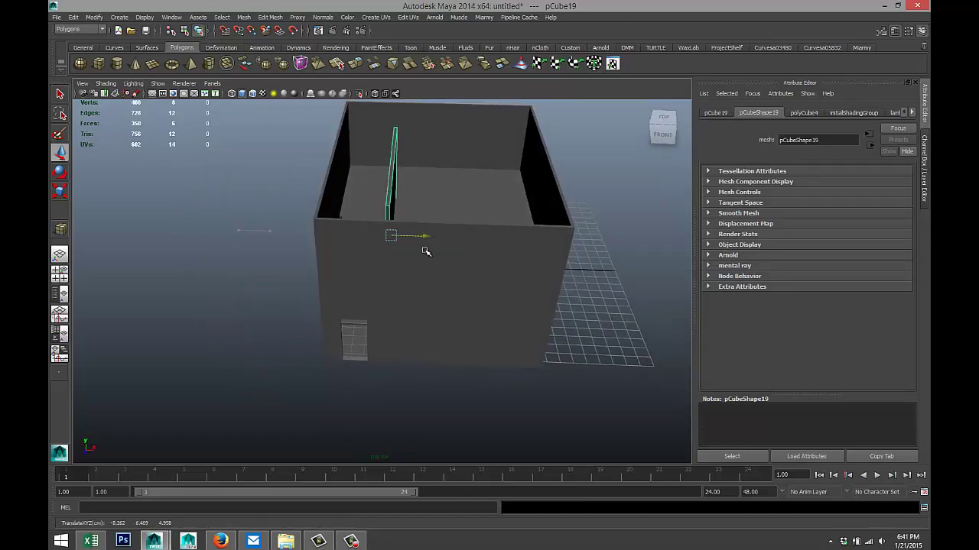
In the wireframe top view, align the wall flush against the staircase's open side at X about -9.01 and Z about 3.22.
key("4")
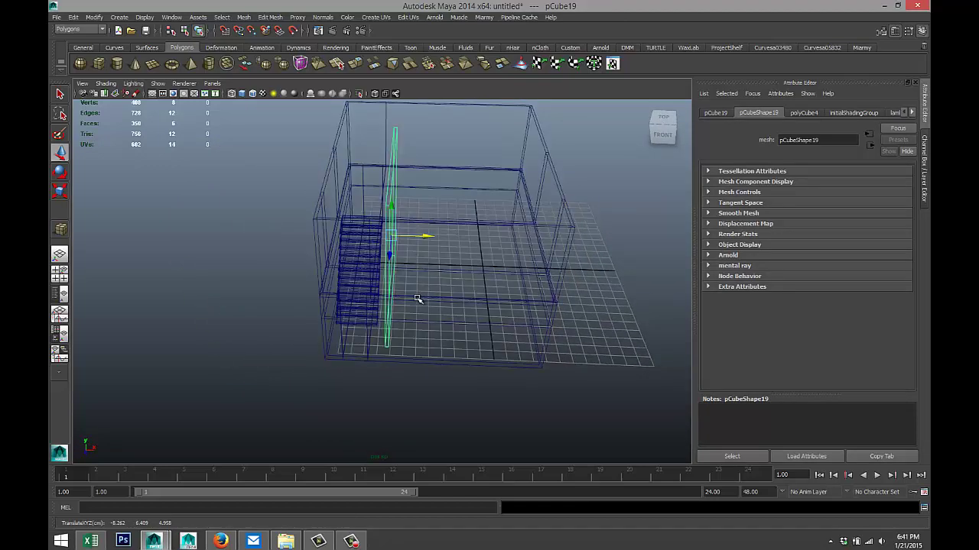
left_click_drag(419, 301, 438, 323, "alt")
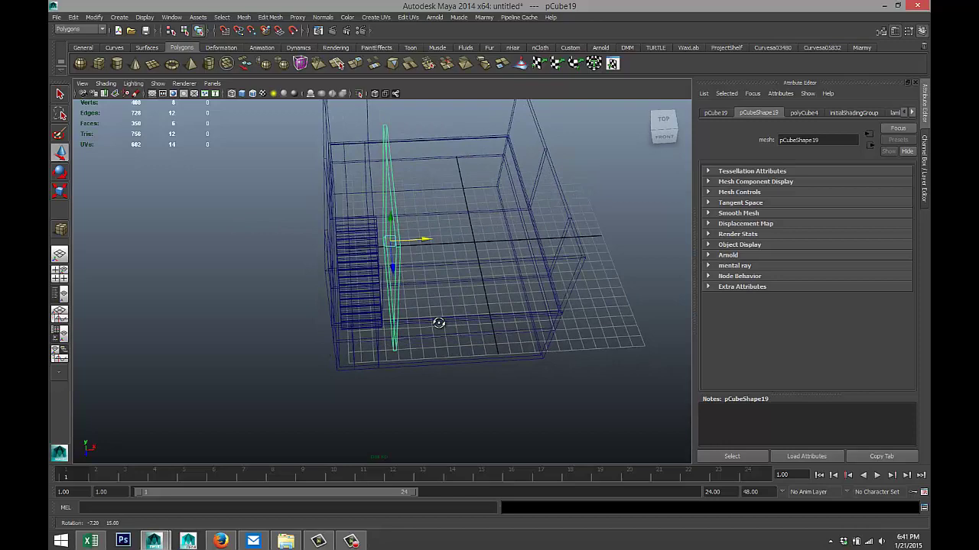
left_click(60, 273)
key("space")
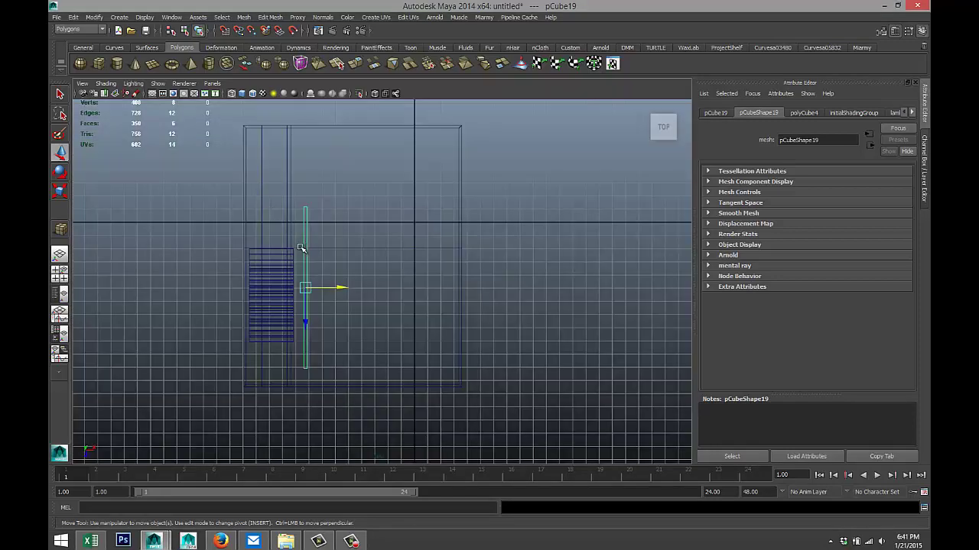
key("f")
left_click_drag(419, 283, 398, 283)
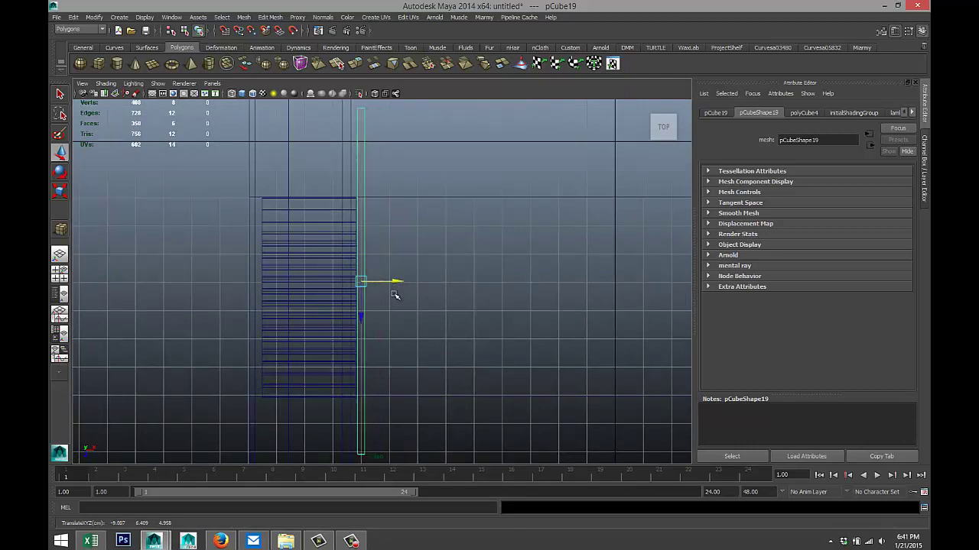
scroll(367, 321, "down", 4)
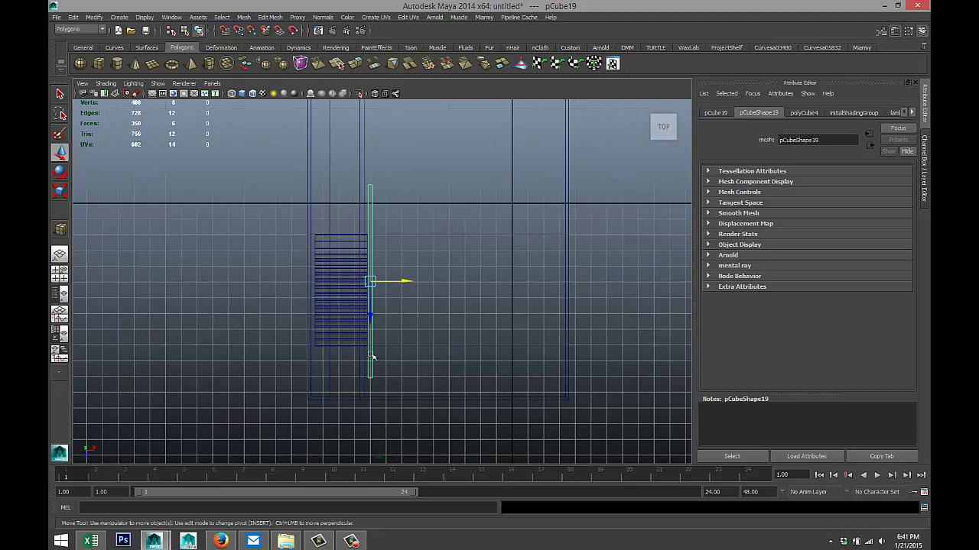
middle_click_drag(380, 361, 385, 300, "alt")
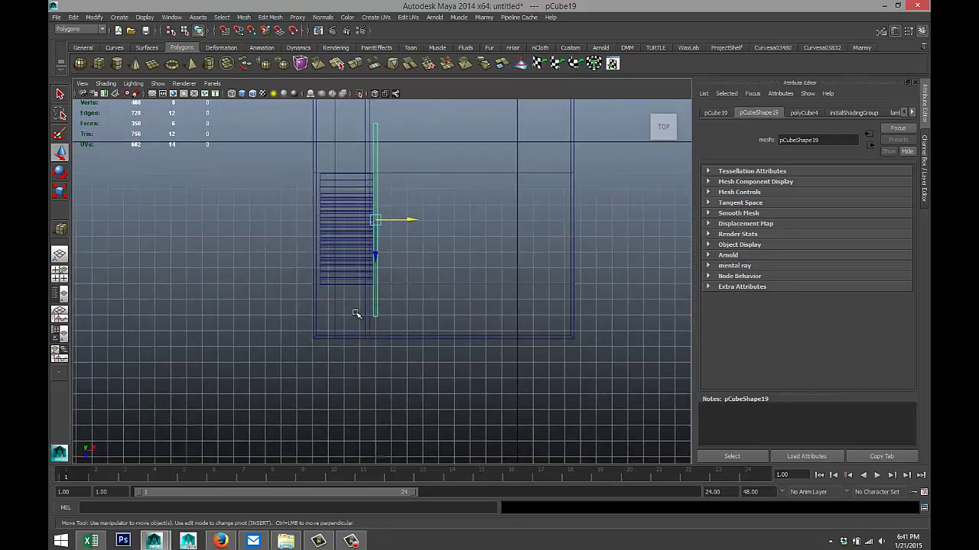
left_click_drag(375, 255, 375, 230)
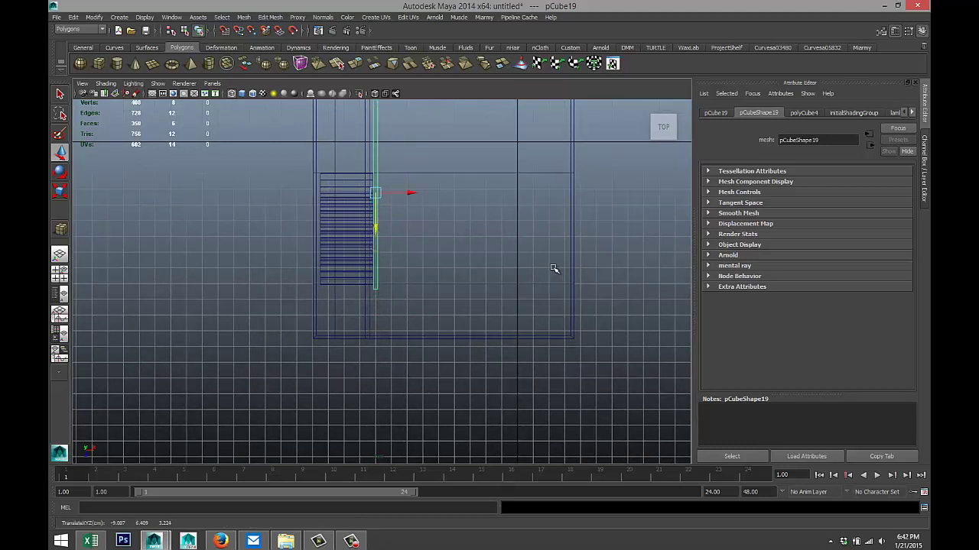
Duplicate the wall, scale the copy short along Z, and move it forward to the building's front wall.
key("ctrl+d")
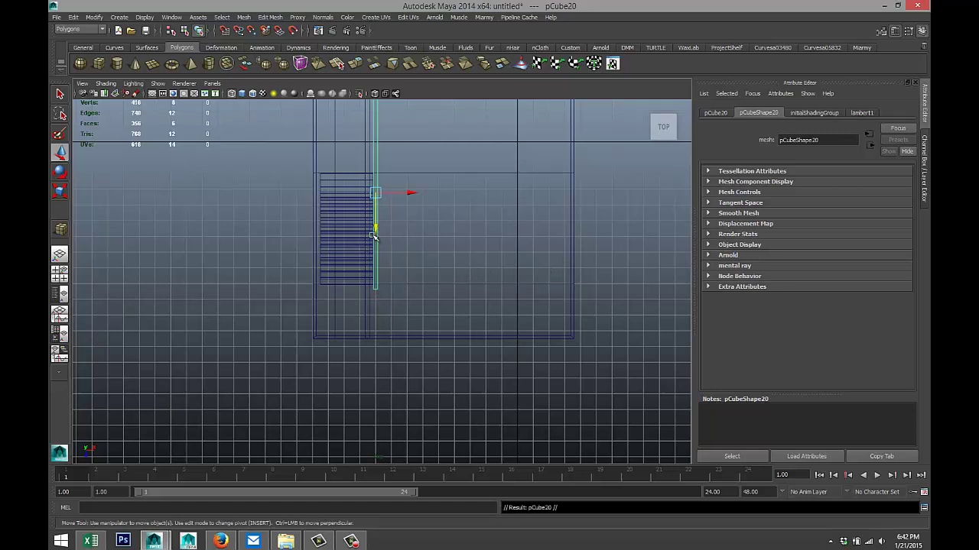
left_click_drag(375, 230, 371, 377)
key("r")
key("w")
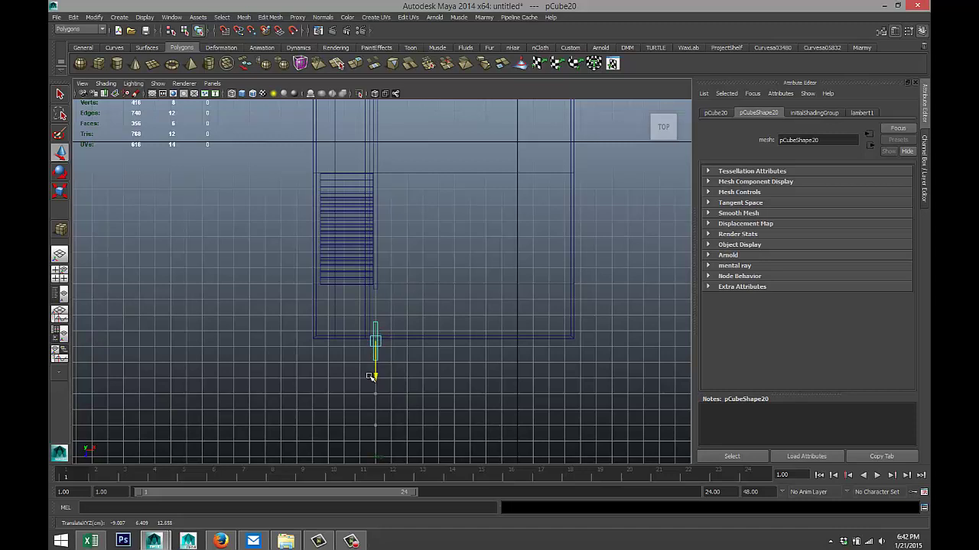
Select the short wall's outer end vertices and pull them back inside the building's front wall.
scroll(406, 392, "up", 2)
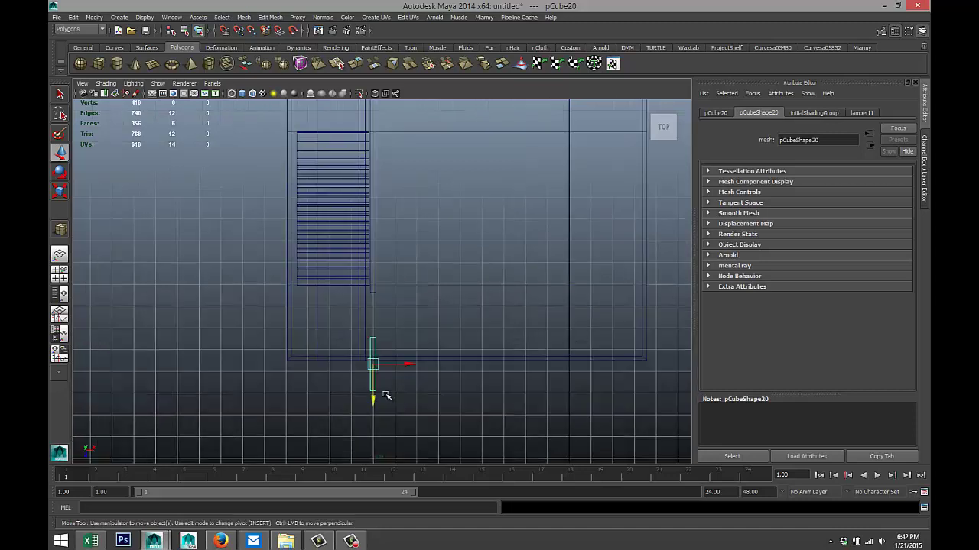
right_click_drag(374, 315, 329, 321)
left_click_drag(348, 378, 372, 393)
scroll(436, 324, "down", 3)
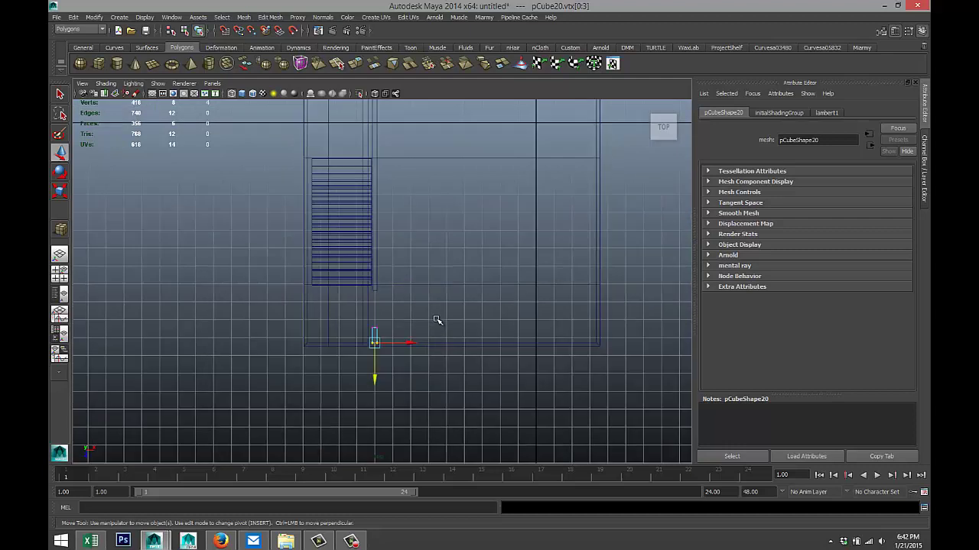
Shorten the long wall by moving its rear end vertices forward to the top of the staircase, at Z about 1.92.
left_click(379, 173)
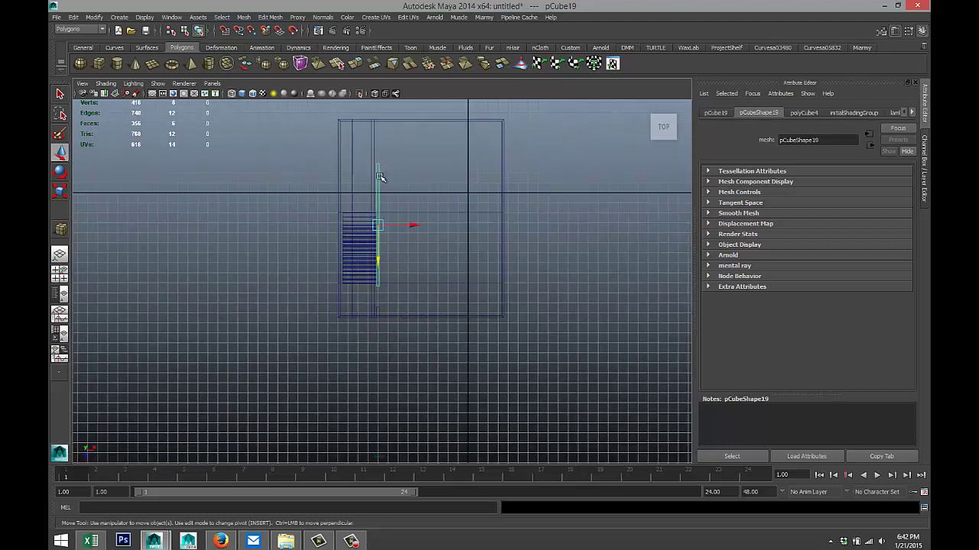
right_click_drag(377, 168, 380, 149)
left_click(360, 156)
left_click_drag(359, 156, 403, 182)
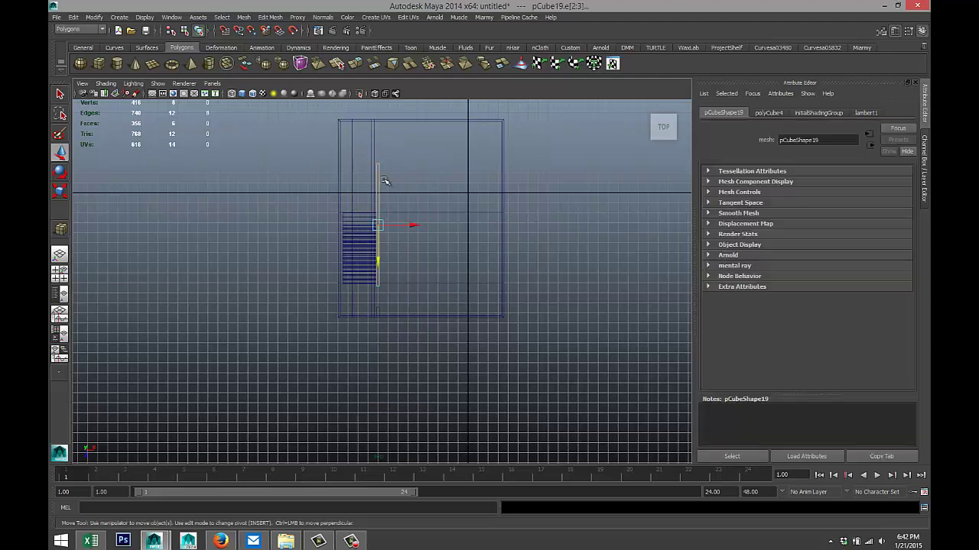
right_click_drag(378, 175, 350, 171)
left_click_drag(364, 156, 379, 239)
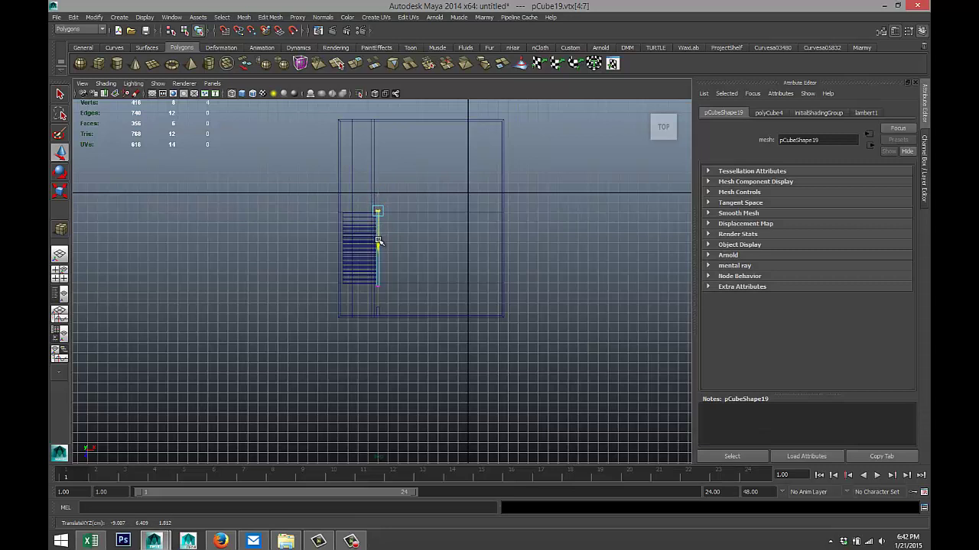
In the shaded perspective view, select the long wall's top vertices and lower them to the upper floor's level.
left_click(60, 273)
key("space")
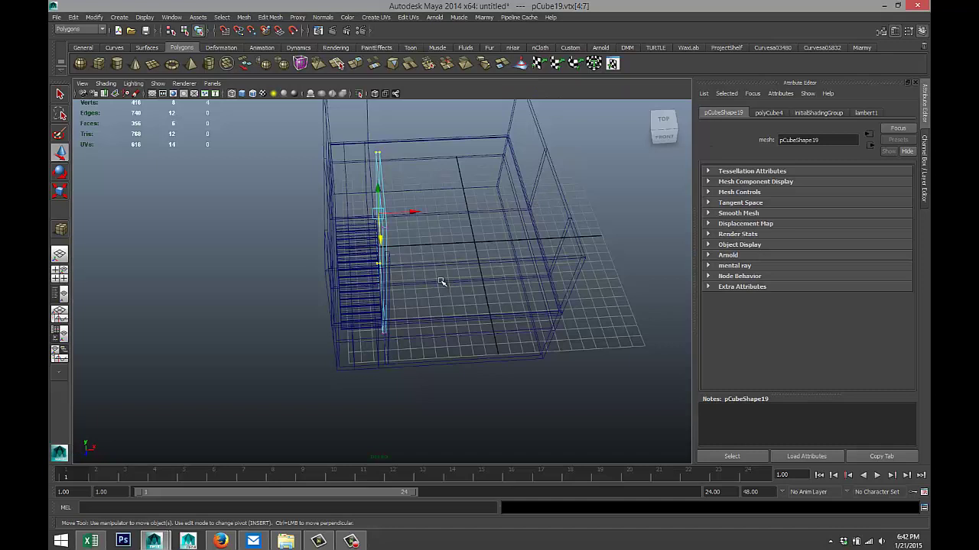
key("5")
left_click_drag(400, 325, 315, 299, "alt")
left_click_drag(319, 174, 344, 191)
left_click_drag(422, 169, 458, 197, "shift")
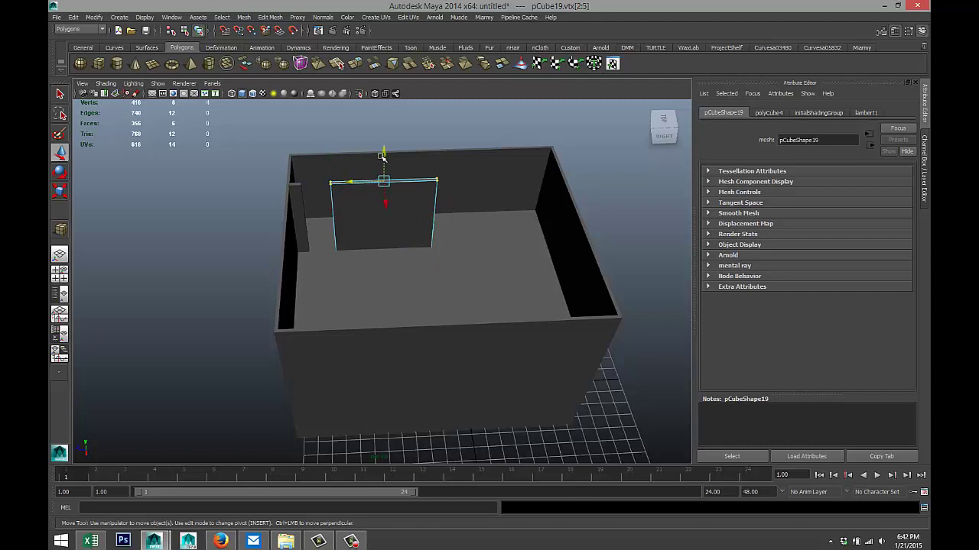
left_click_drag(384, 154, 387, 228)
Examine the two walls beside the staircase and the gap between them from inside the lower storey.
scroll(419, 348, "up", 6)
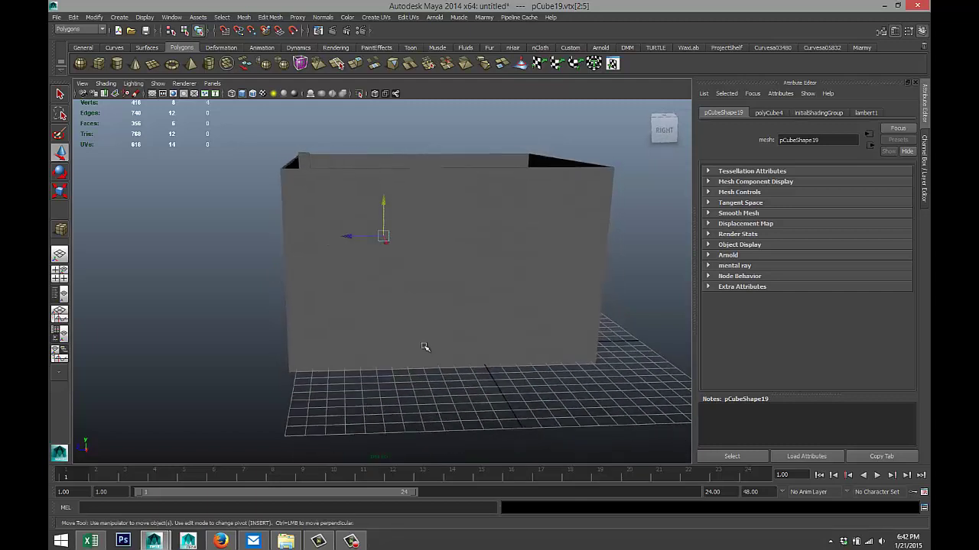
scroll(425, 363, "down", 4)
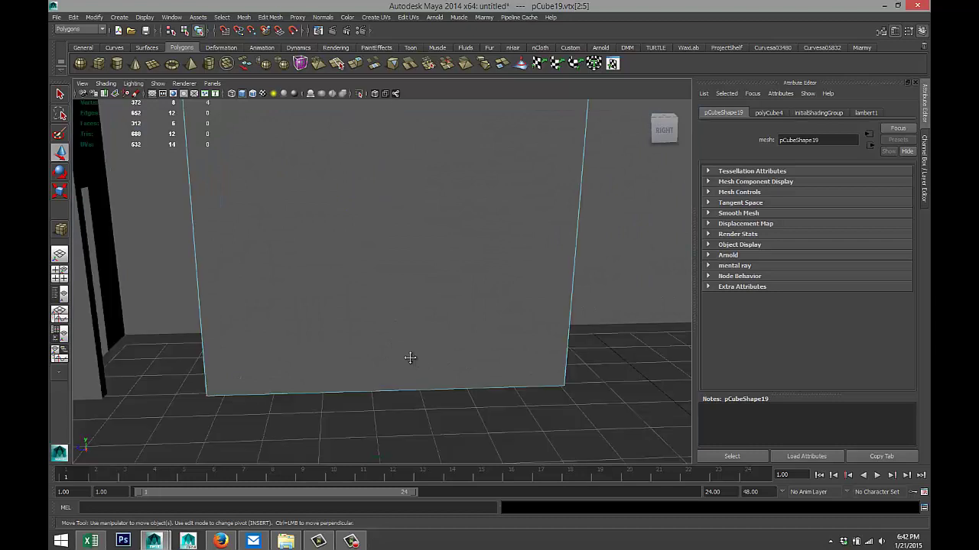
middle_click_drag(489, 353, 665, 349, "alt")
left_click_drag(405, 321, 393, 313, "alt")
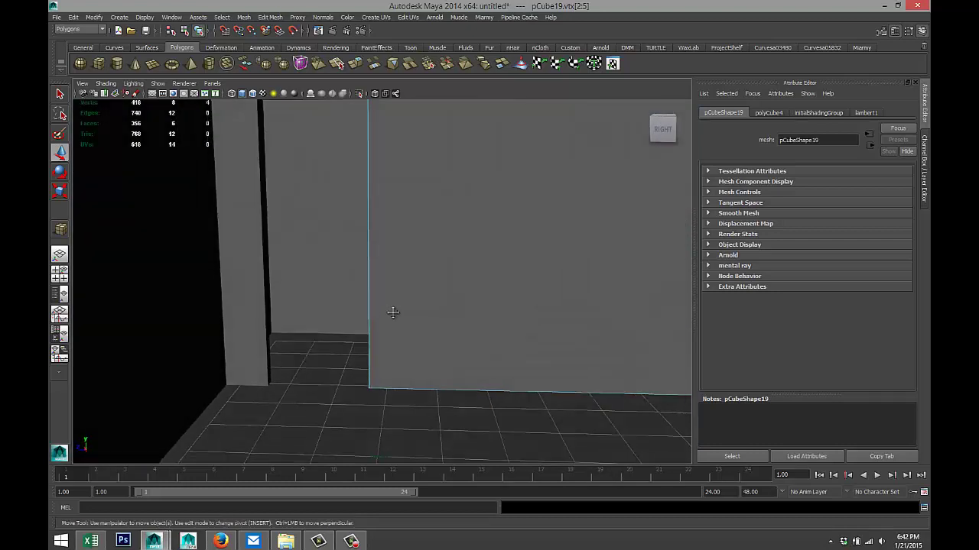
scroll(417, 329, "down", 3)
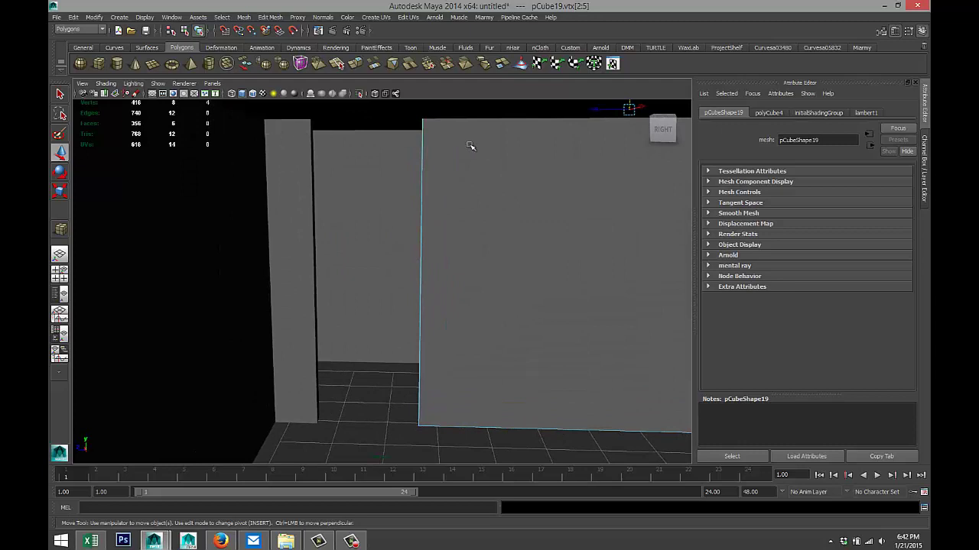
left_click_drag(498, 255, 376, 248, "alt")
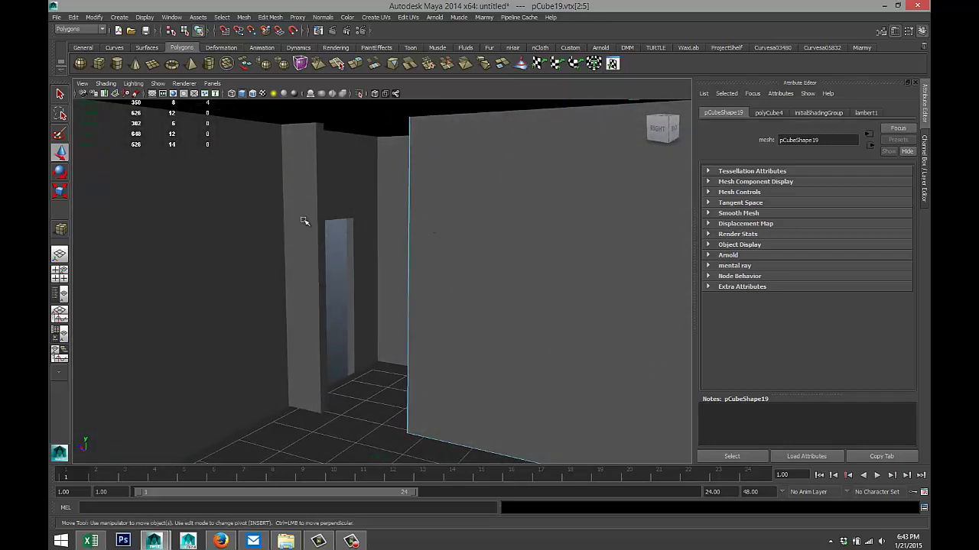
scroll(461, 239, "down", 4)
middle_click_drag(514, 246, 376, 243, "alt")
right_click_drag(377, 243, 402, 255, "alt")
left_click_drag(381, 257, 518, 271, "alt")
scroll(518, 270, "down", 5)
left_click_drag(452, 259, 362, 272, "alt")
Select the long wall beside the staircase and delete it, keeping the short wall by the building's front.
key("4")
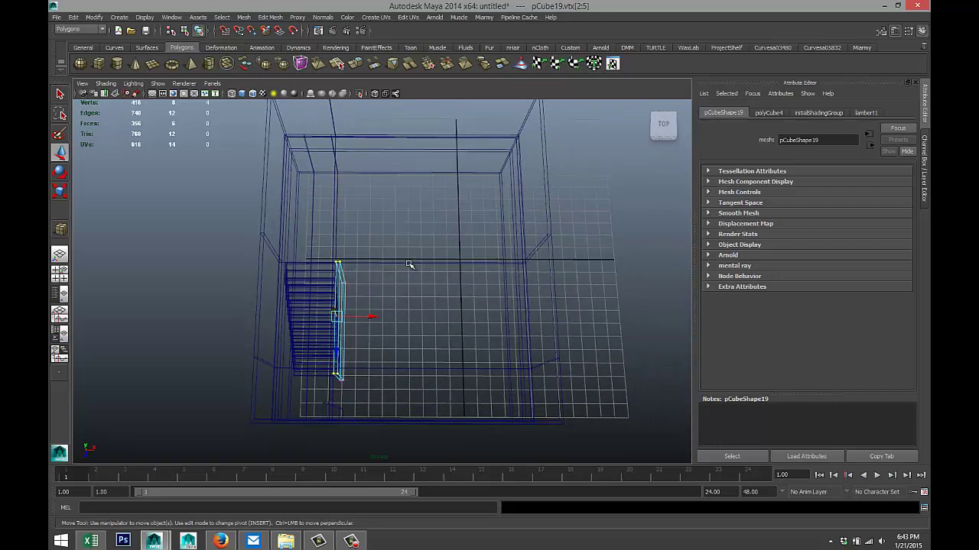
left_click_drag(409, 238, 343, 219, "alt")
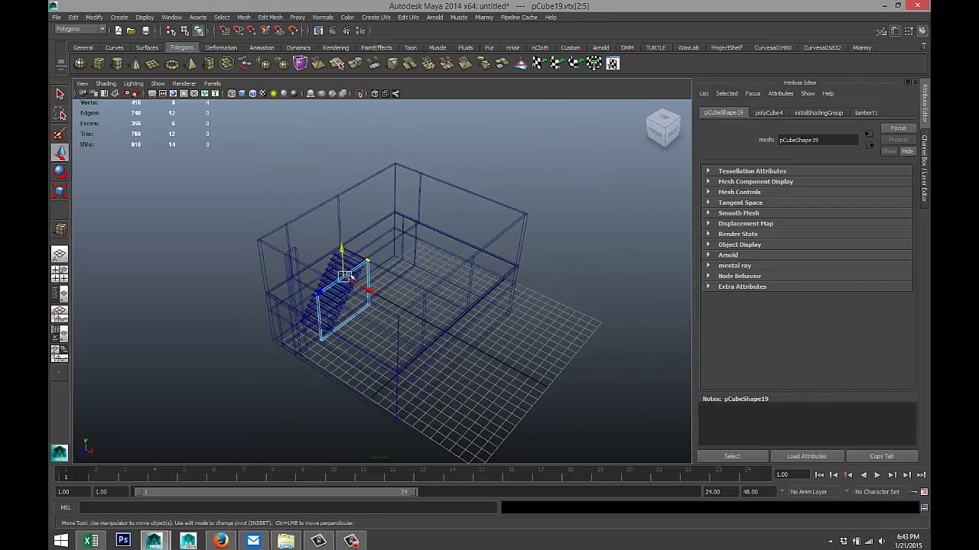
key("5")
scroll(356, 311, "up", 8)
middle_click_drag(280, 329, 459, 264, "alt")
scroll(403, 295, "up", 4)
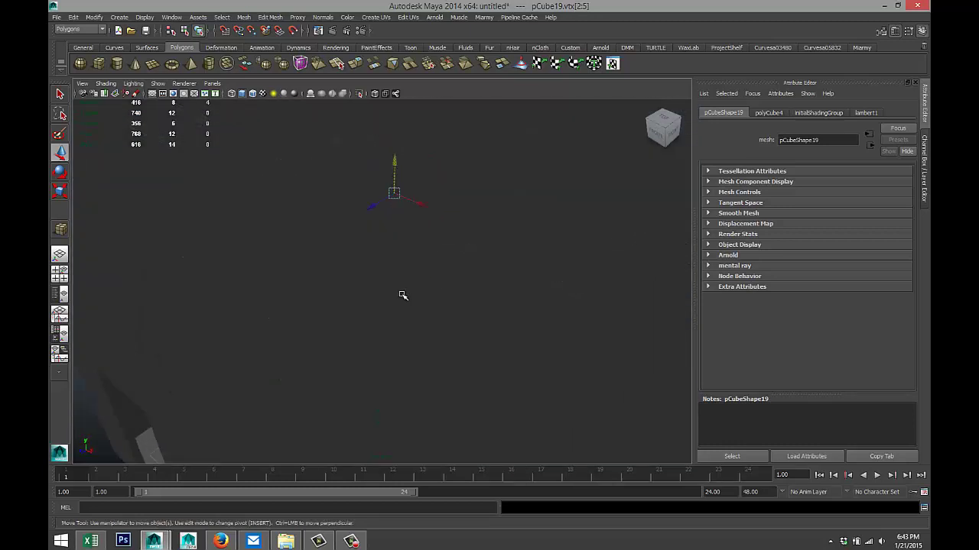
scroll(403, 296, "up", 4)
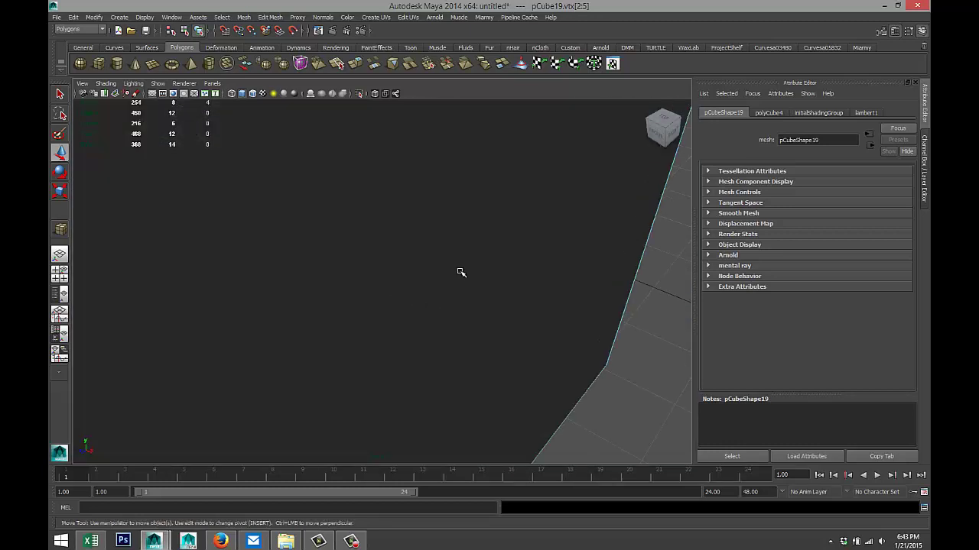
right_click_drag(461, 273, 504, 259)
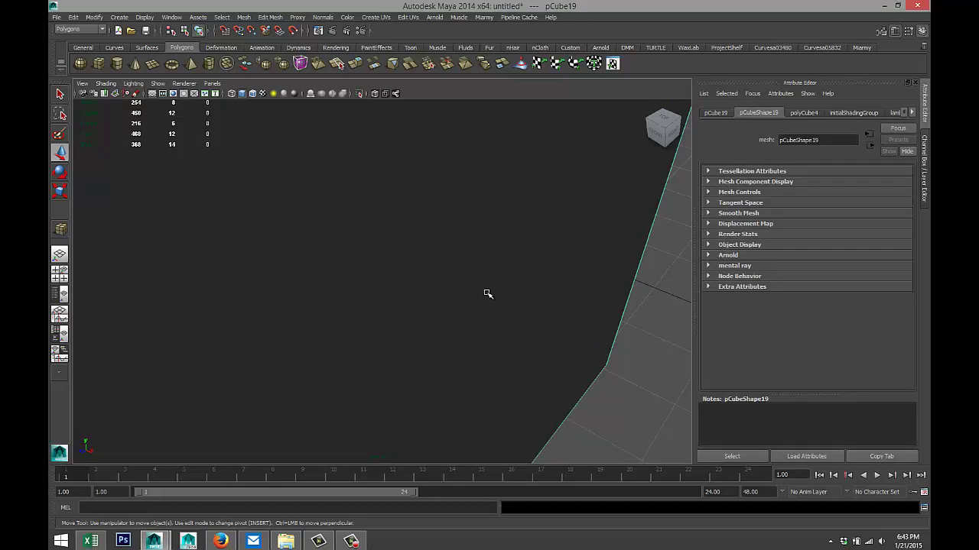
key("Delete")
scroll(438, 292, "up", 4)
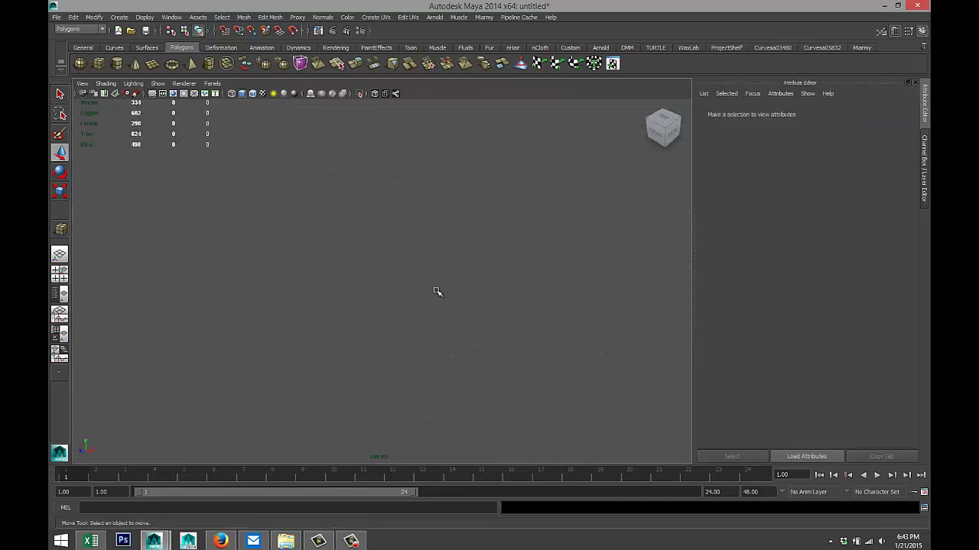
scroll(437, 292, "down", 3)
middle_click_drag(328, 305, 403, 222, "alt")
mouse_move(365, 249)
left_mouse_down("alt")
mouse_move(437, 236)
mouse_move(364, 284)
mouse_move(406, 253)
mouse_move(395, 242)
mouse_move(365, 258)
left_mouse_up("alt")
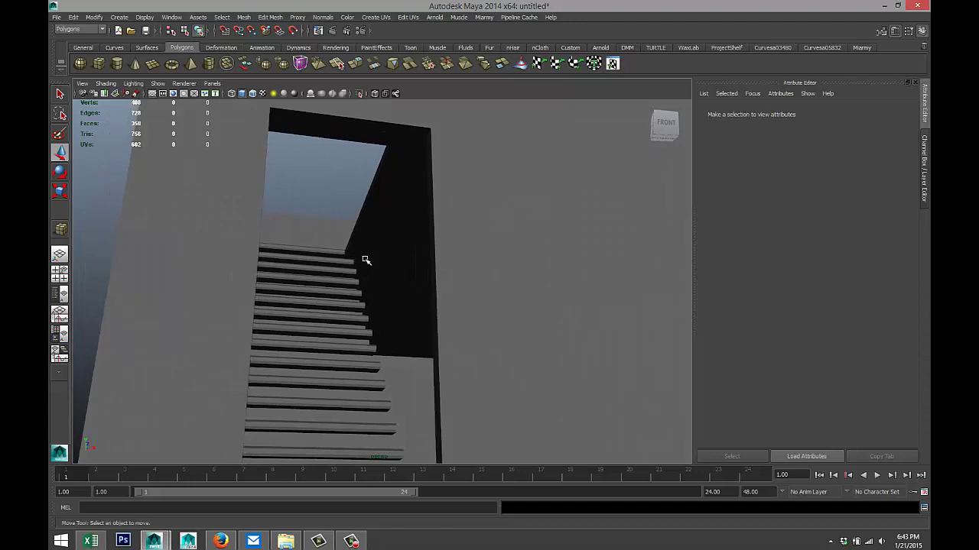